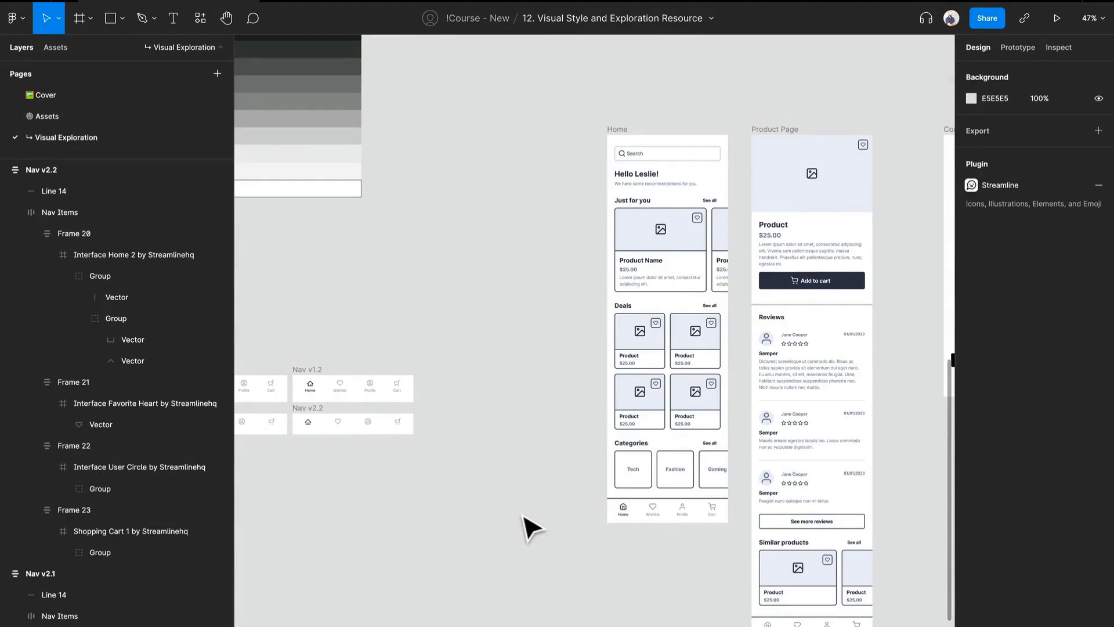
Look over the Home, Product Page and onboarding concept screens for their existing button designs.
click(853, 298)
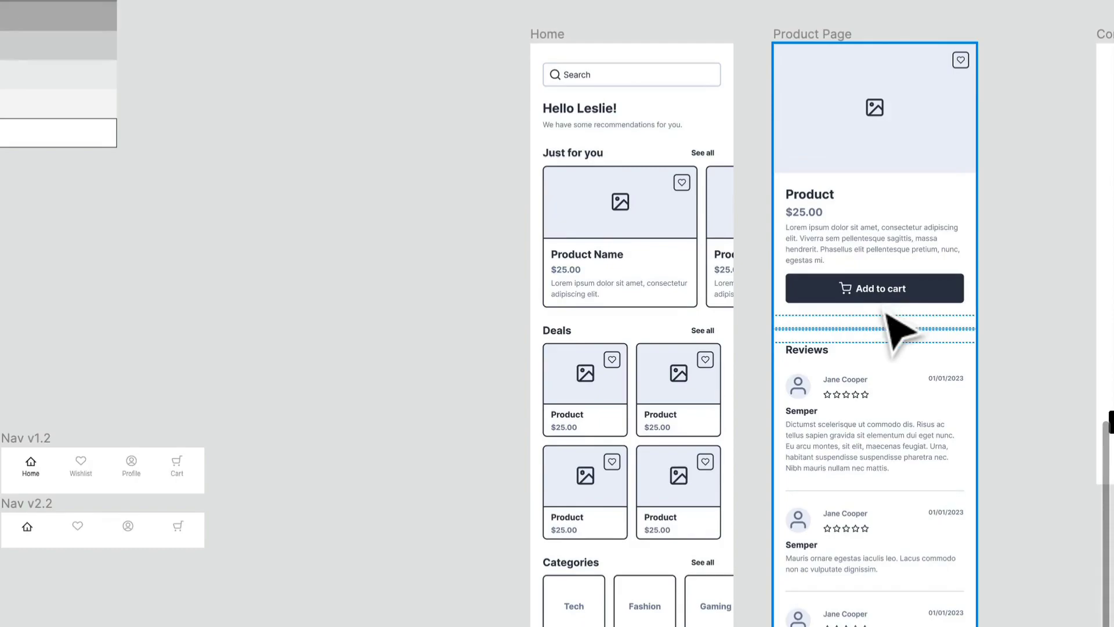
key(Escape)
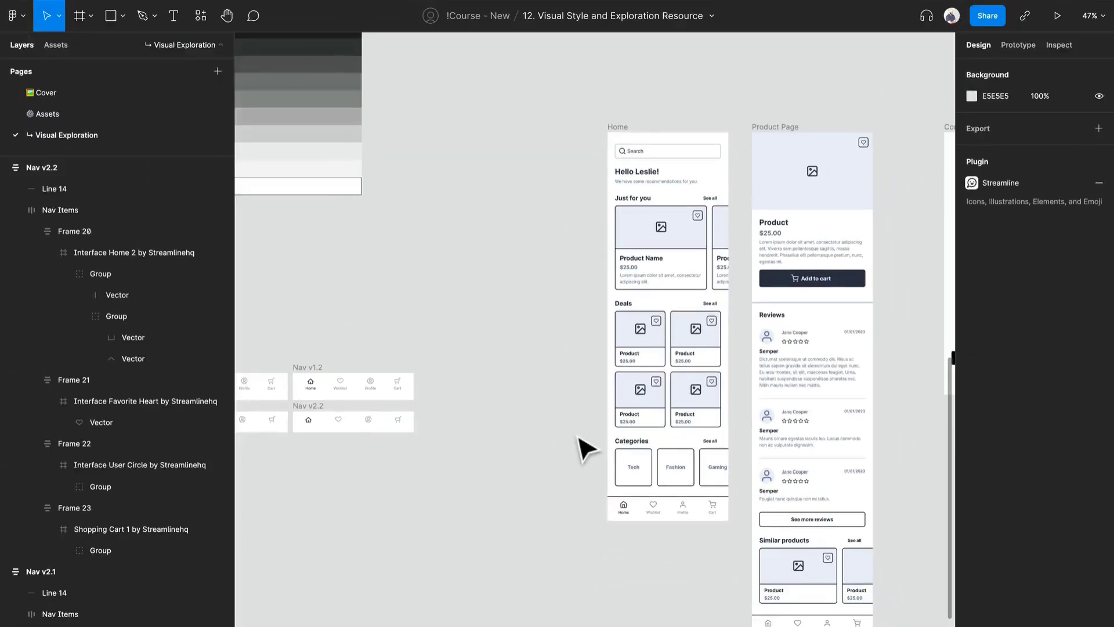
scroll(763, 304, up, 3)
scroll(763, 304, down, 10)
drag(763, 304, 618, 294)
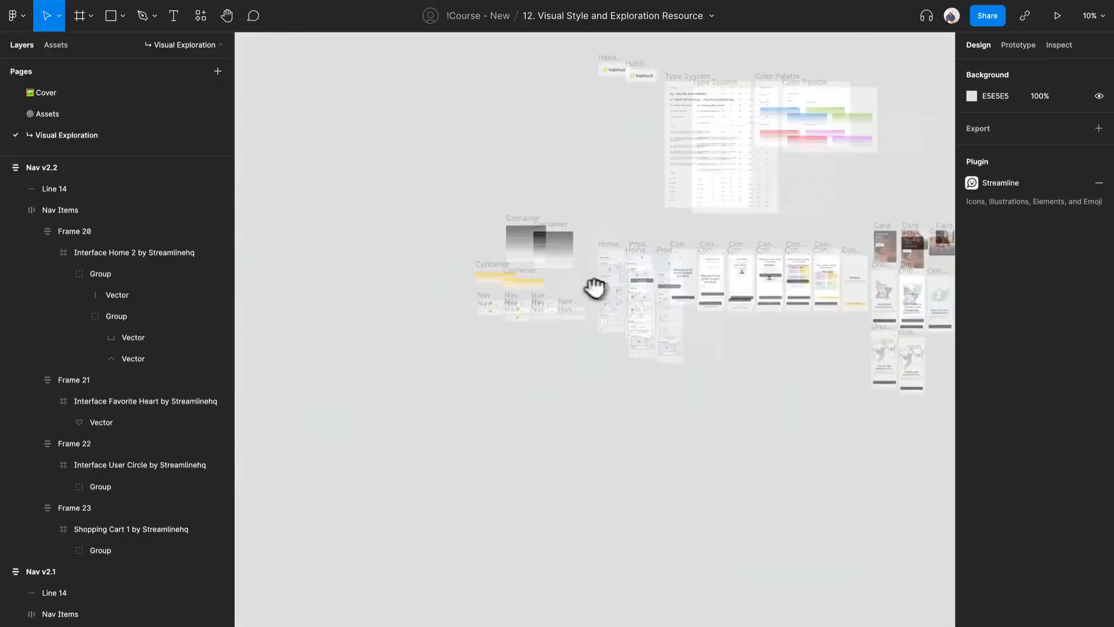
scroll(811, 299, up, 6)
scroll(734, 299, up, 6)
scroll(736, 303, down, 4)
Copy the yellow "Let the shopping begin!" button and the black Continue button onto the empty canvas below the concept screens.
click(730, 307)
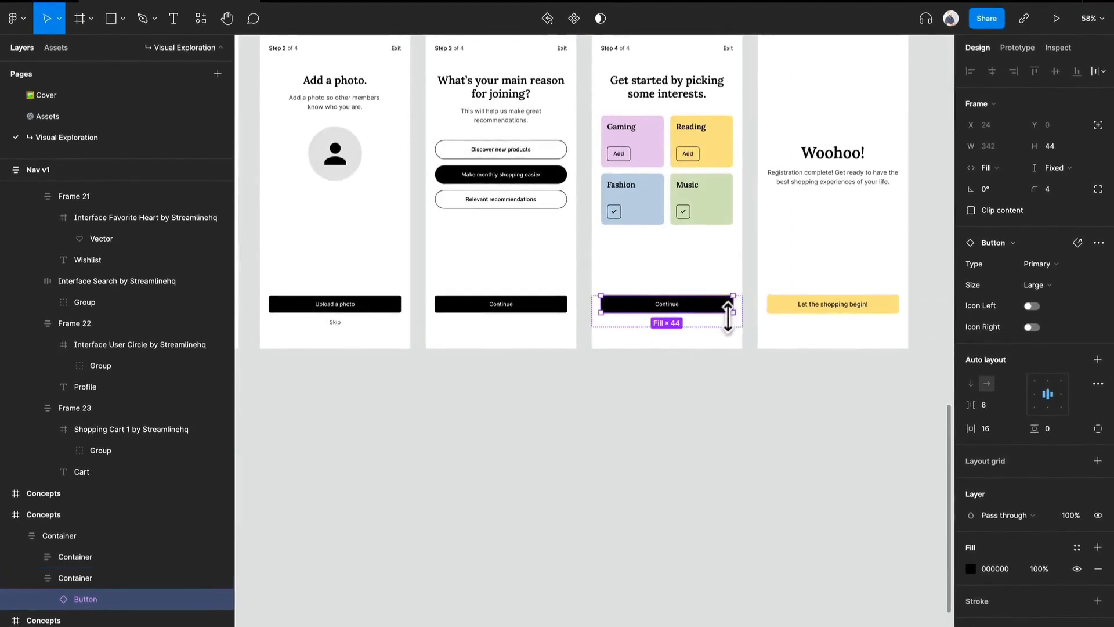
click(869, 307)
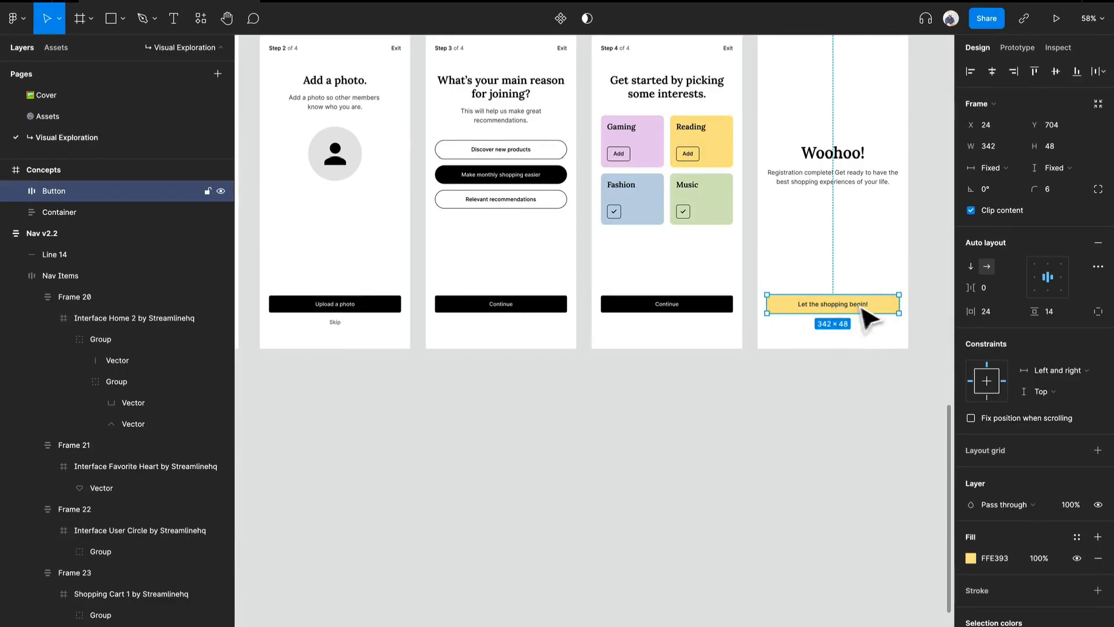
drag(886, 308, 455, 457)
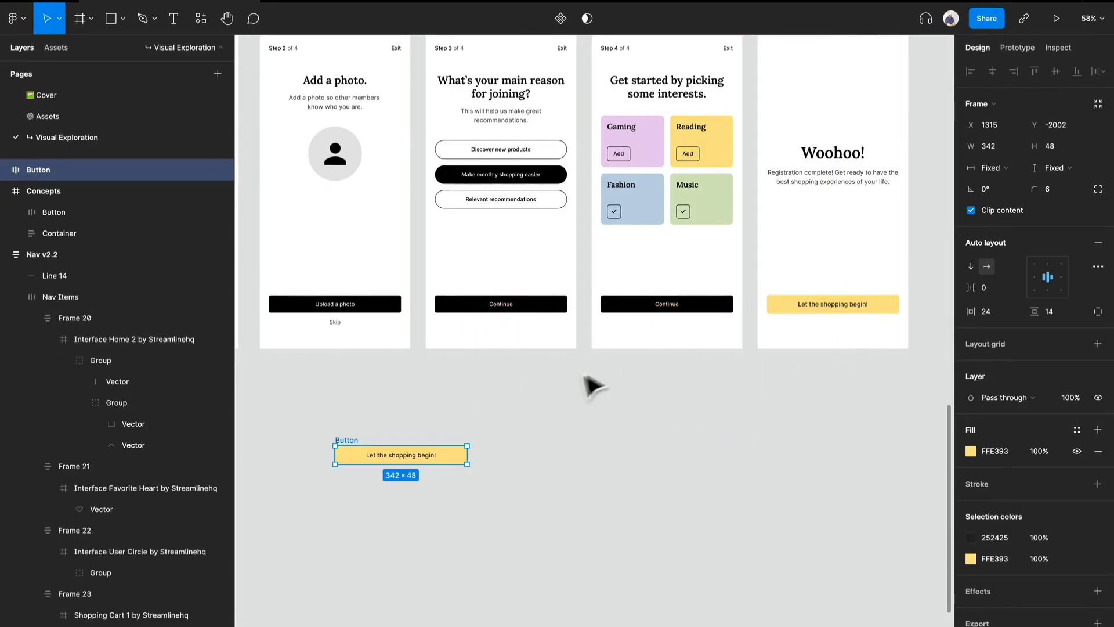
click(716, 305)
drag(729, 313, 812, 354)
Copy the outlined "See more reviews" button from the Product Page to below the two copied buttons.
scroll(455, 500, down, 5)
scroll(450, 495, up, 1)
scroll(815, 349, up, 3)
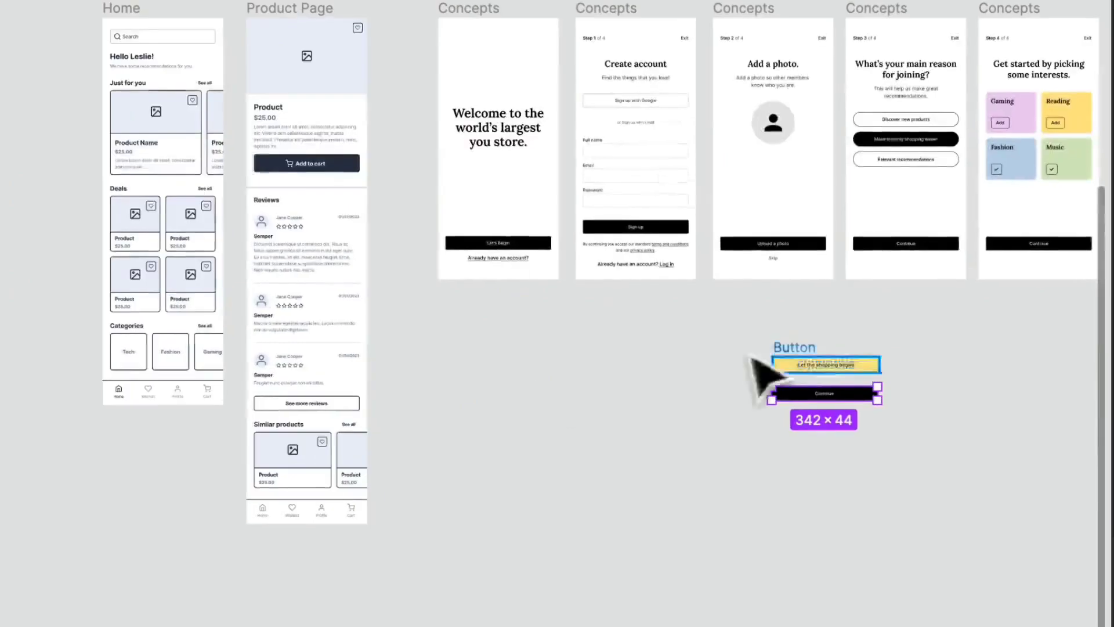
click(310, 405)
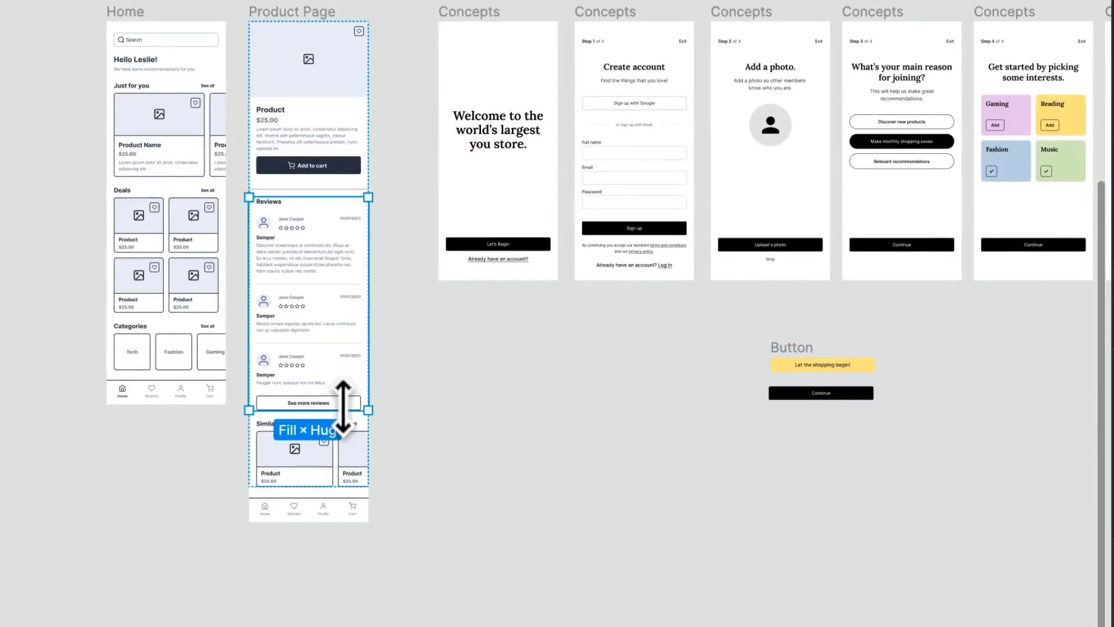
drag(356, 406, 574, 278)
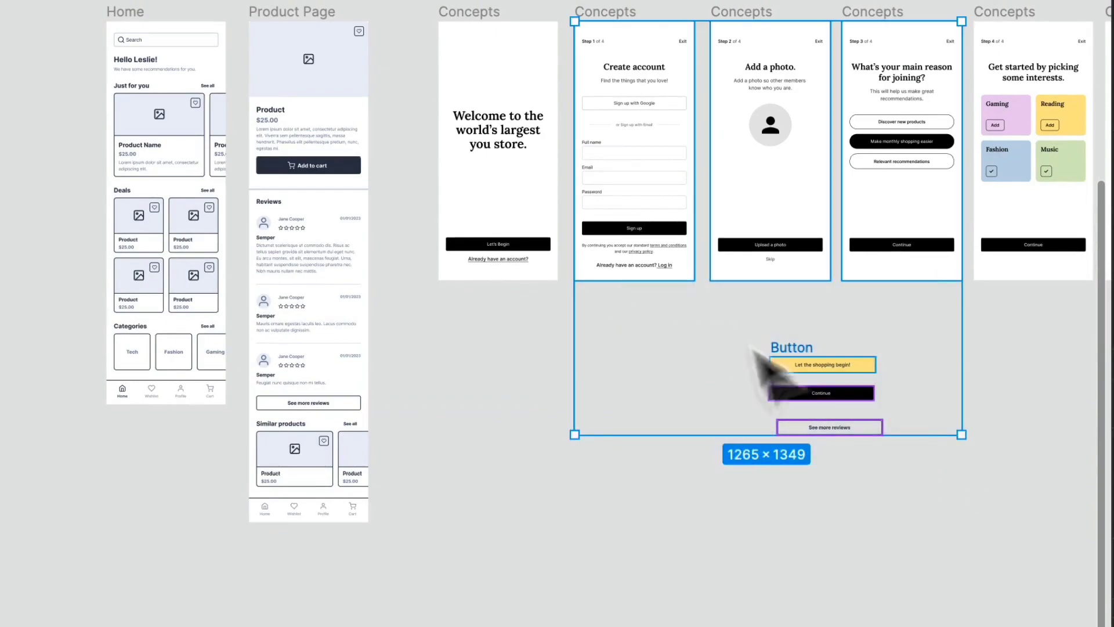
Move the three copied buttons together to the empty area beneath the navigation bar variants.
click(945, 530)
drag(925, 505, 743, 351)
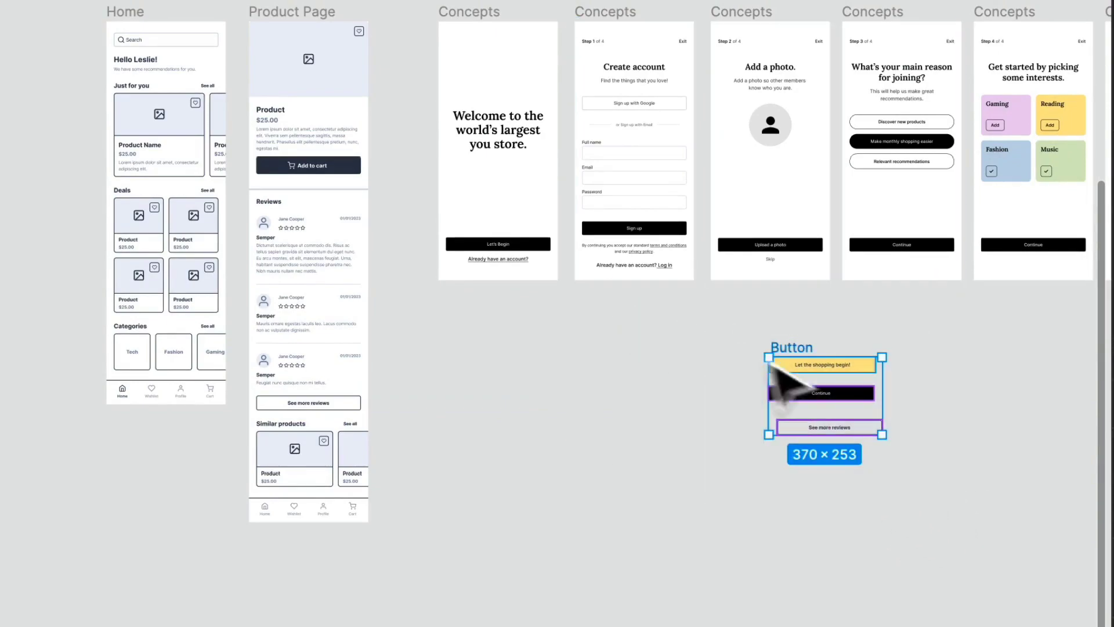
drag(862, 380, 181, 237)
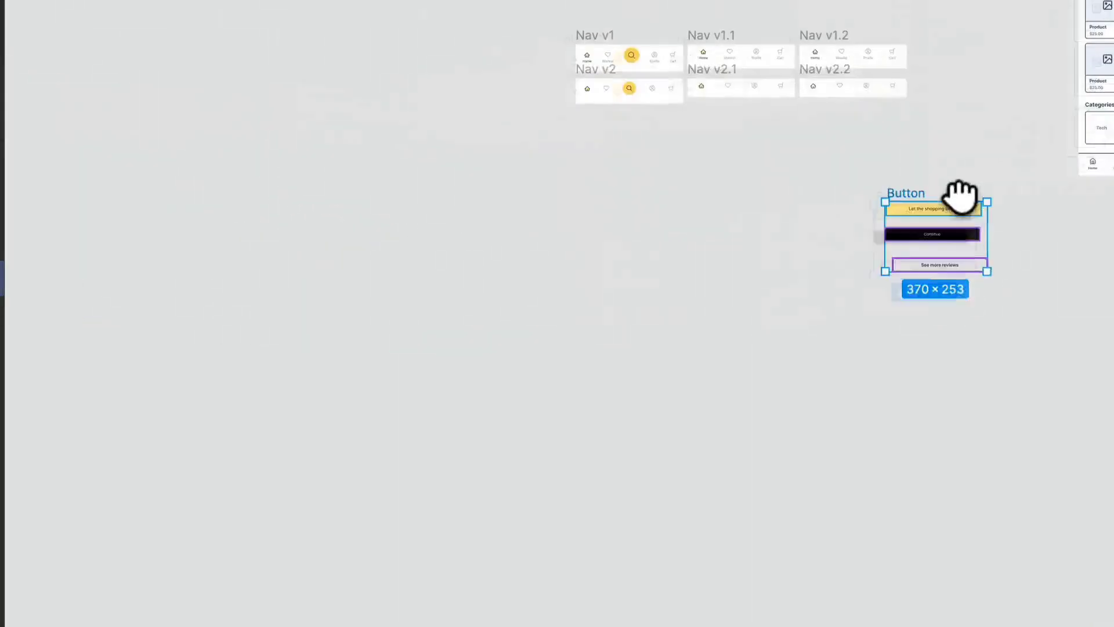
drag(648, 206, 101, 121)
scroll(102, 121, up, 5)
scroll(137, 133, up, 1)
click(581, 110)
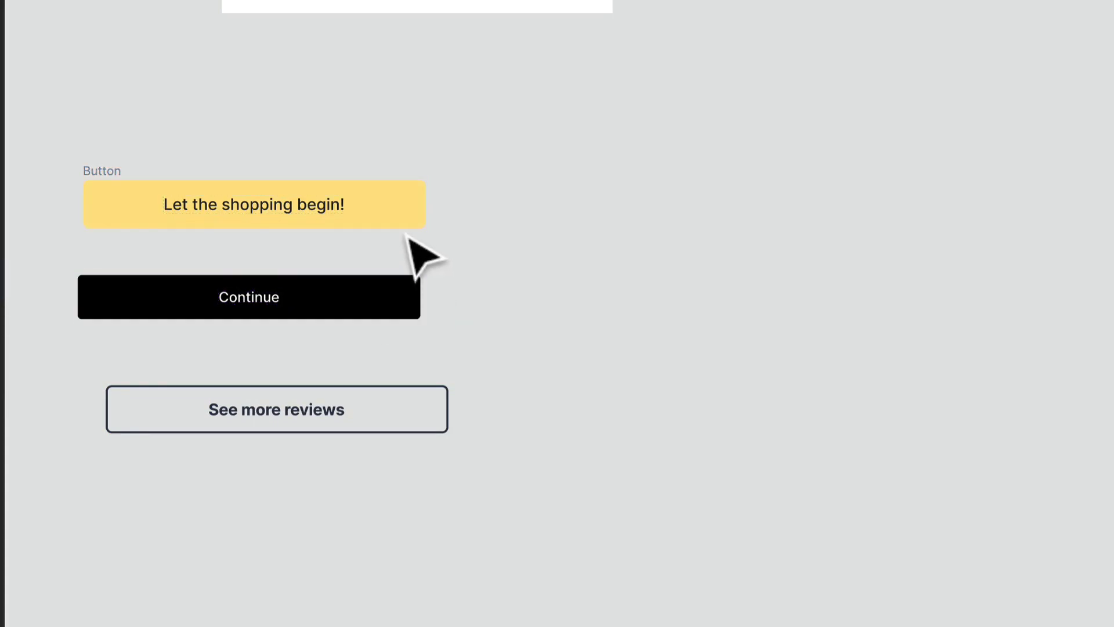
Examine and compare the styles of the yellow, black and outlined buttons.
click(383, 220)
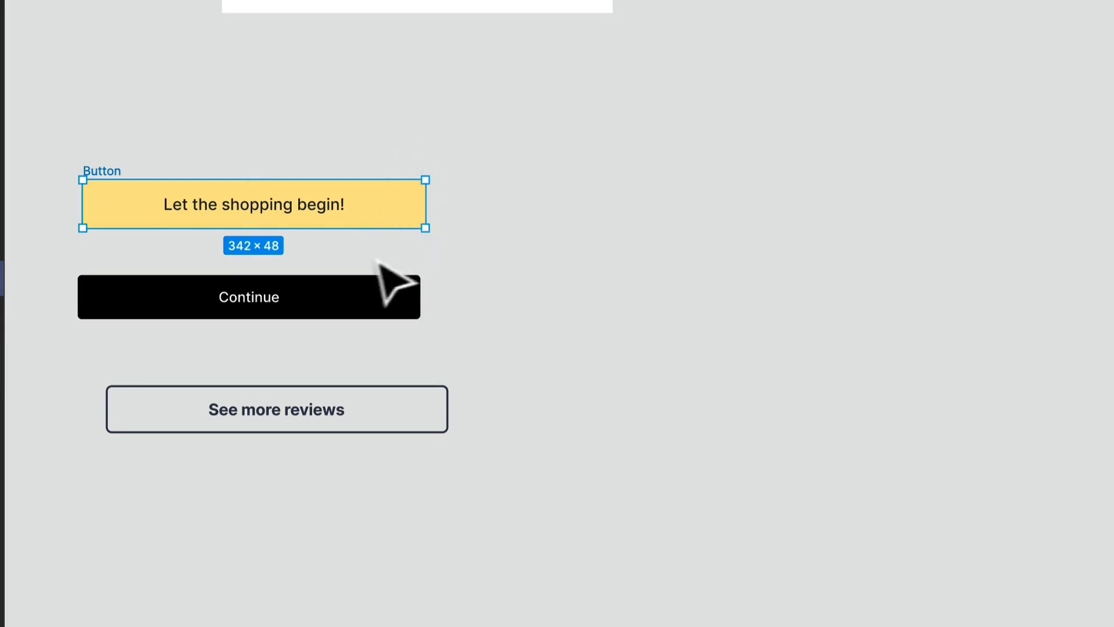
click(347, 289)
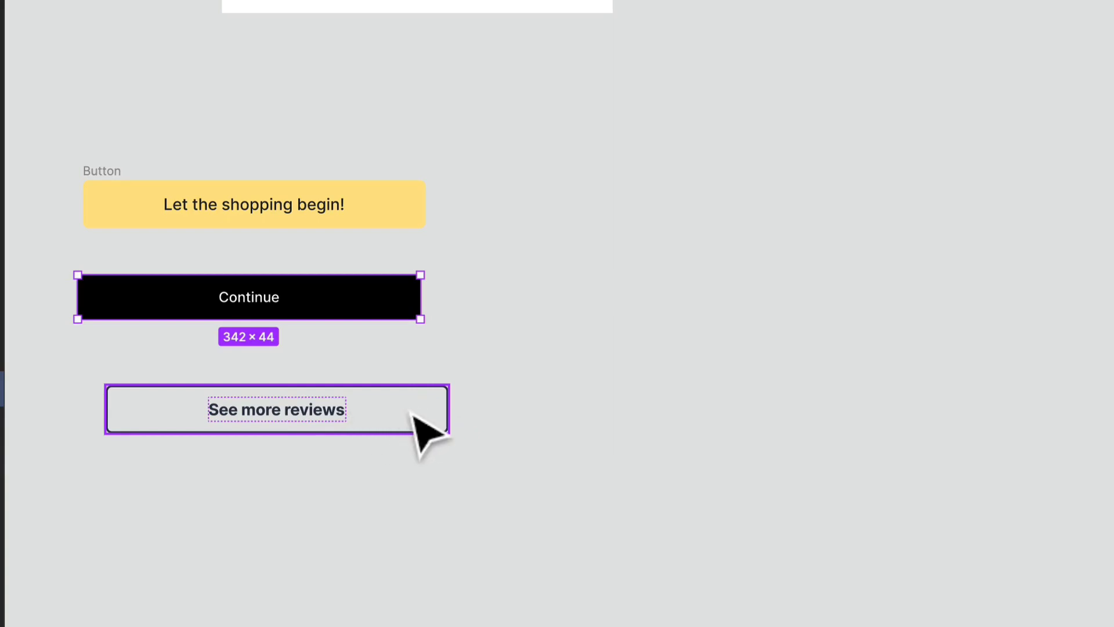
click(483, 373)
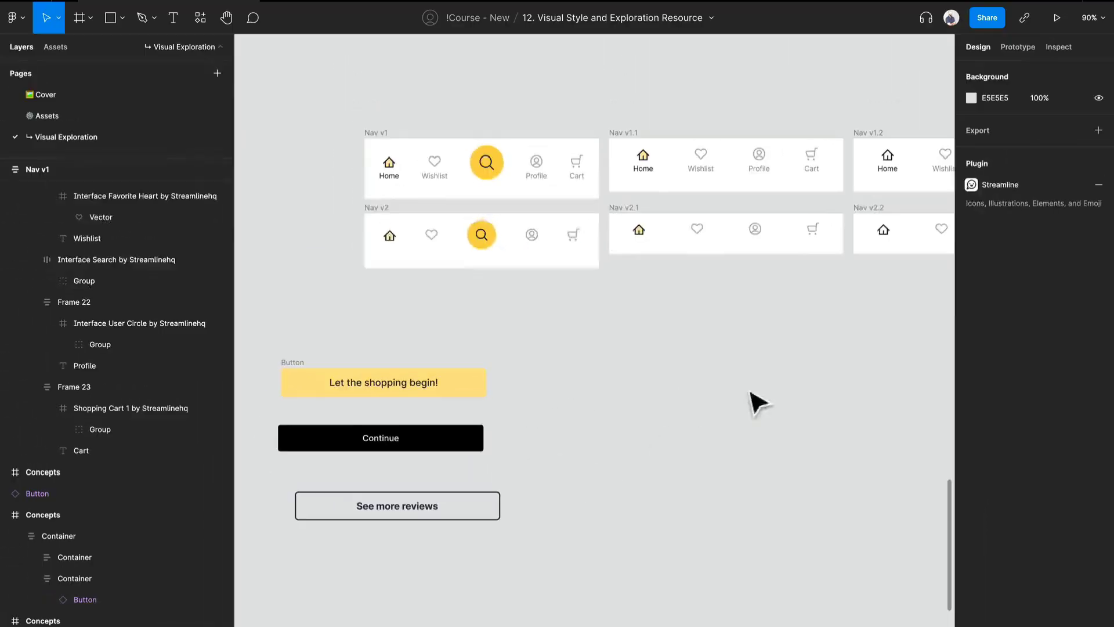
scroll(597, 422, up, 2)
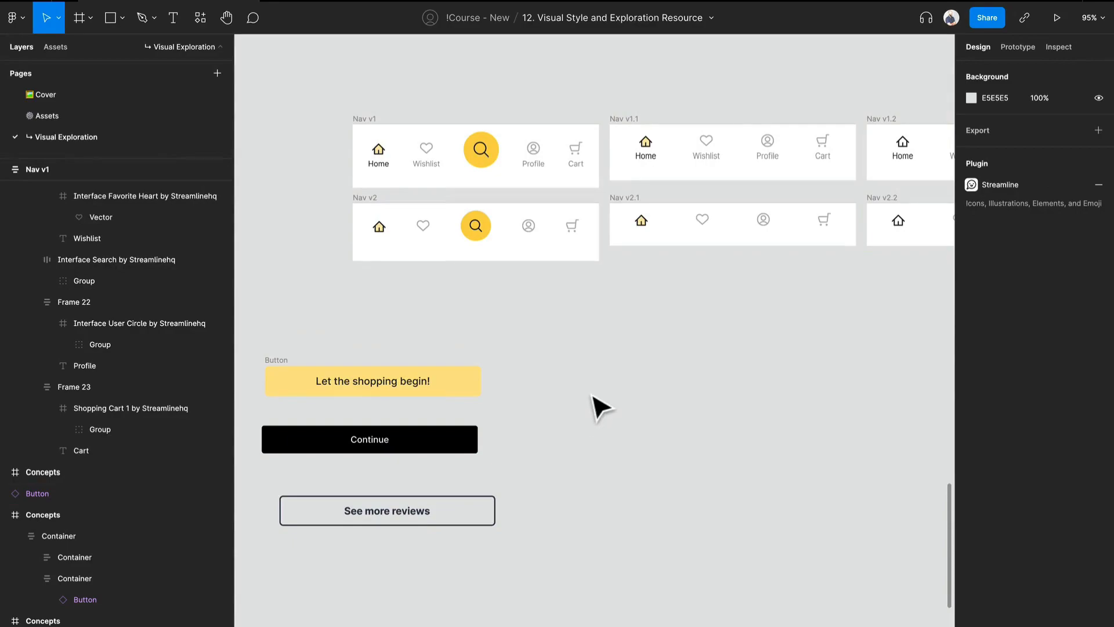
key(t)
key(v)
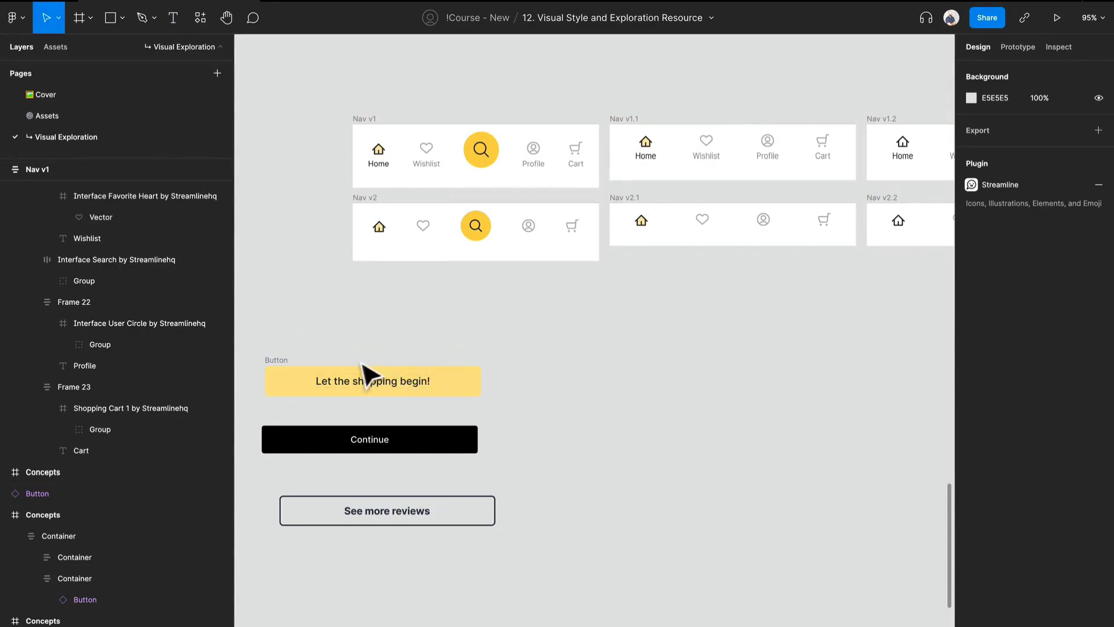
Place the yellow button beneath the Nav v2 bar and the black Continue button beneath Nav v2.1.
drag(290, 371, 554, 346)
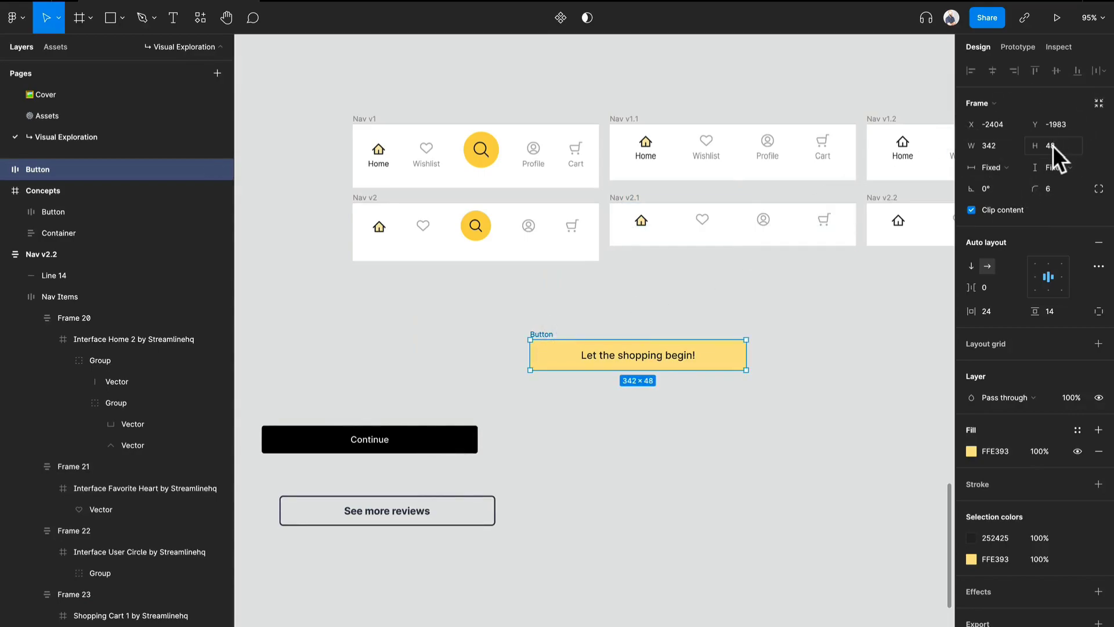
drag(541, 335, 383, 320)
scroll(384, 329, up, 3)
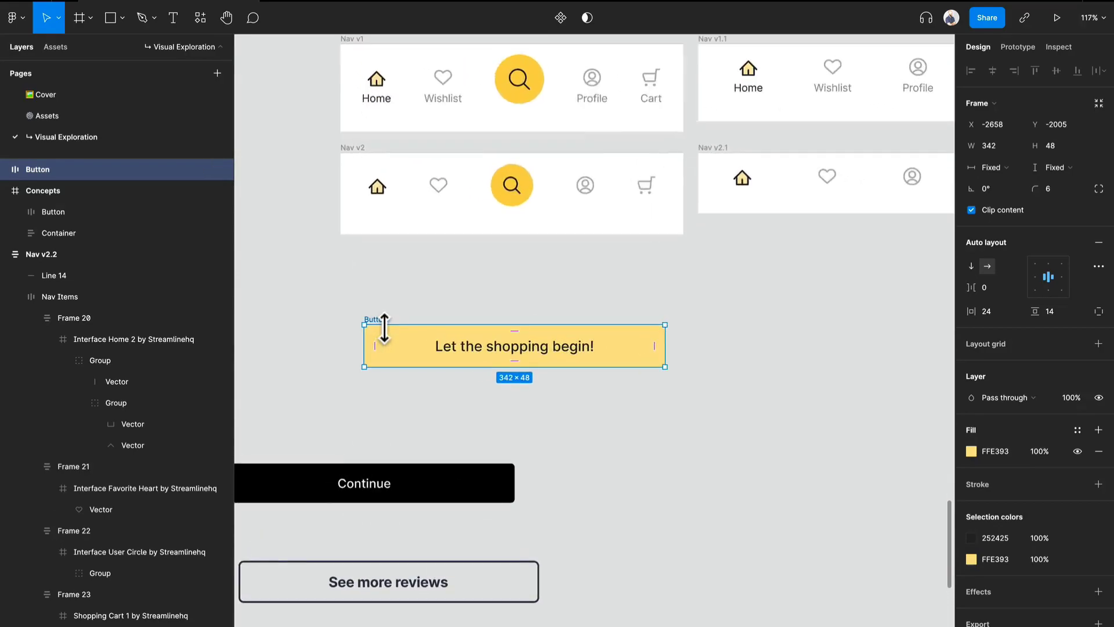
double_click(518, 352)
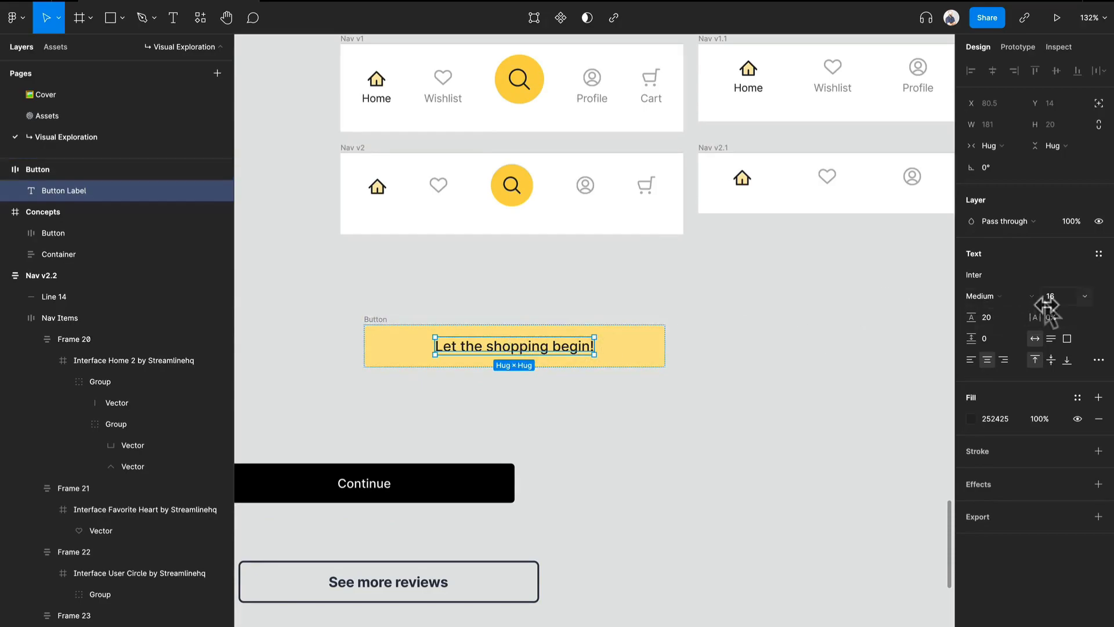
click(416, 440)
drag(363, 487, 841, 393)
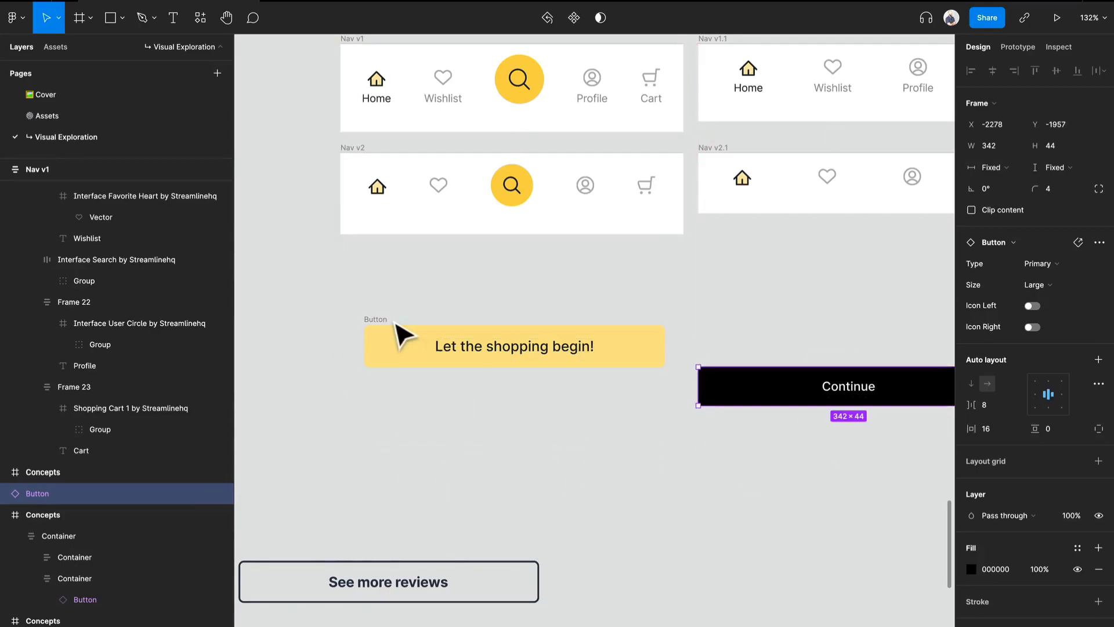
Fill the yellow button with F9D262, sampled from the stronger yellow swatch above the navigation bars.
click(394, 342)
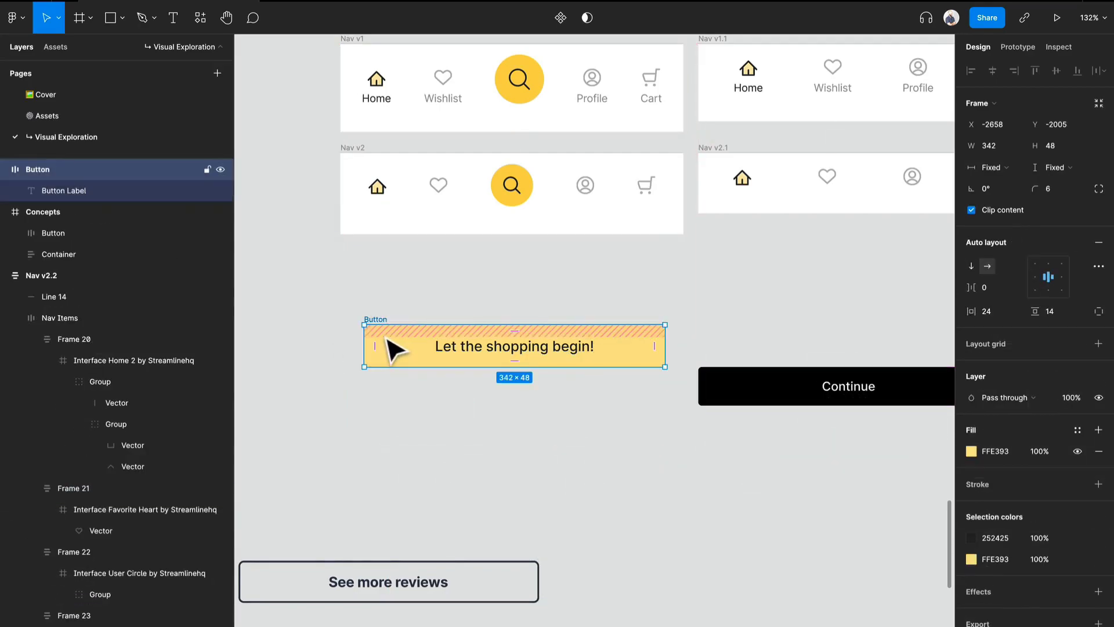
key(i)
scroll(393, 298, down, 6)
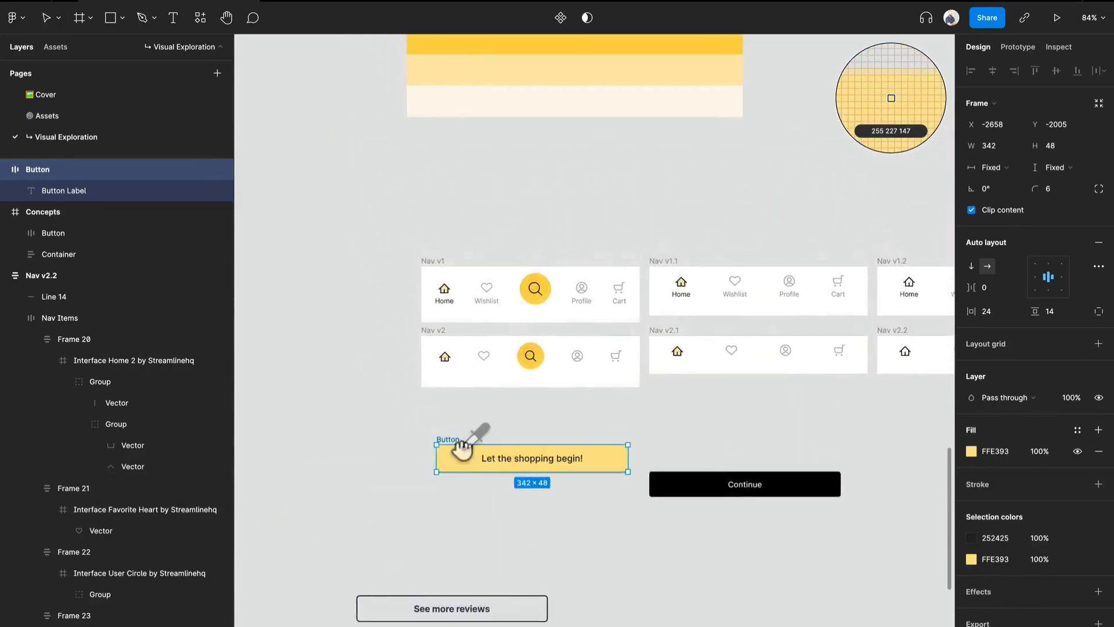
click(575, 179)
key(i)
click(577, 148)
scroll(534, 476, up, 6)
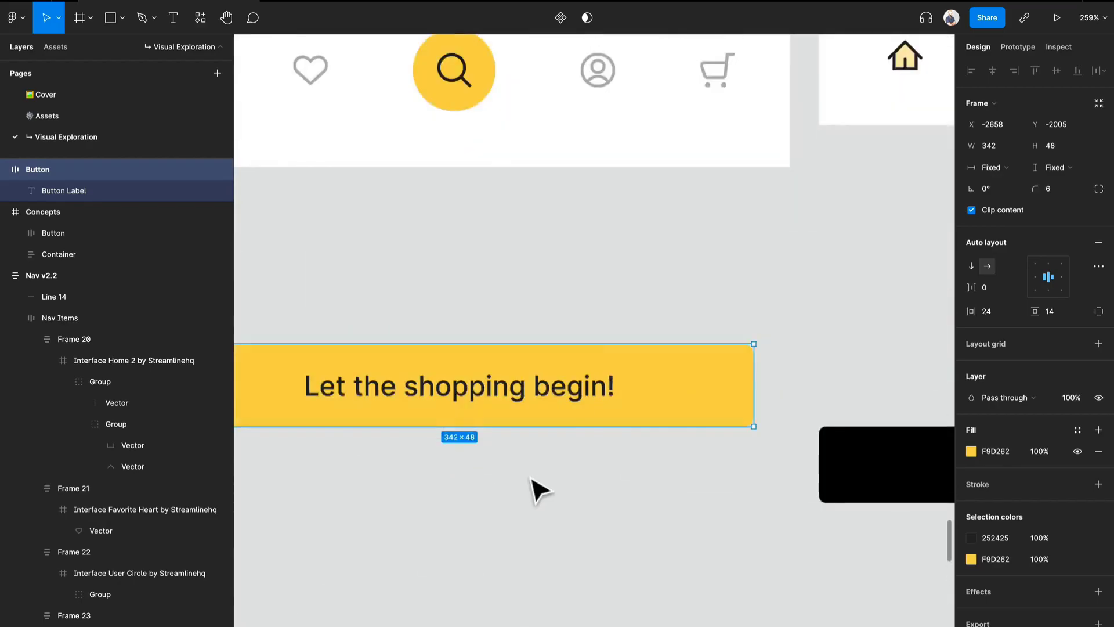
Move the yellow button up under Nav v2, flush with the bar's left edge.
scroll(540, 490, down, 3)
click(530, 485)
drag(595, 444, 574, 398)
click(577, 482)
click(596, 393)
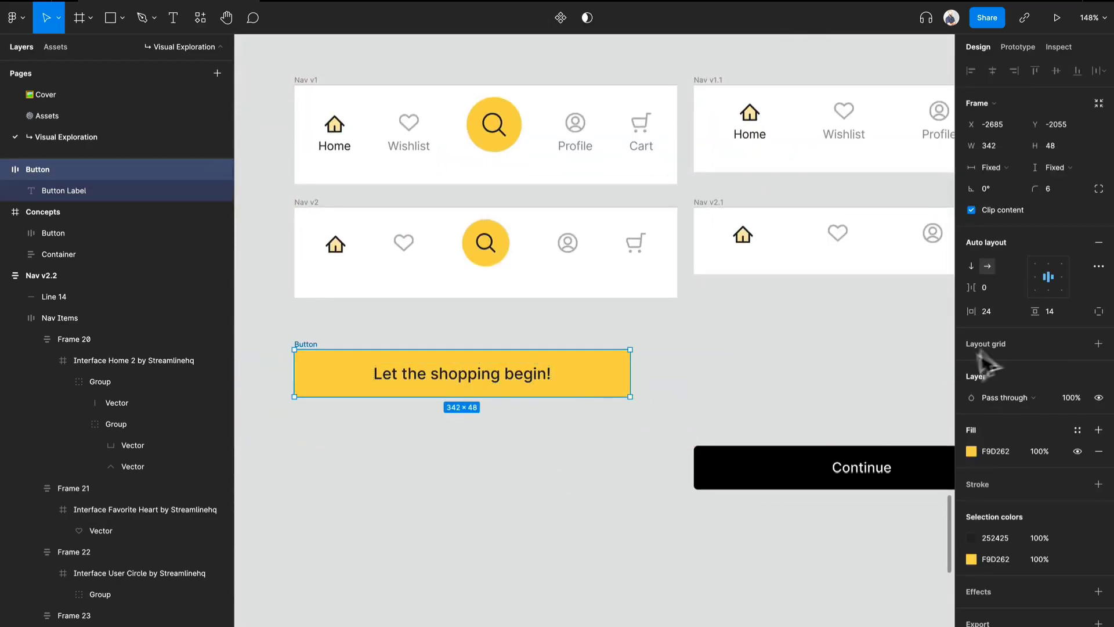
Soften the yellow button's fill to F4D374.
click(971, 451)
drag(896, 352, 879, 351)
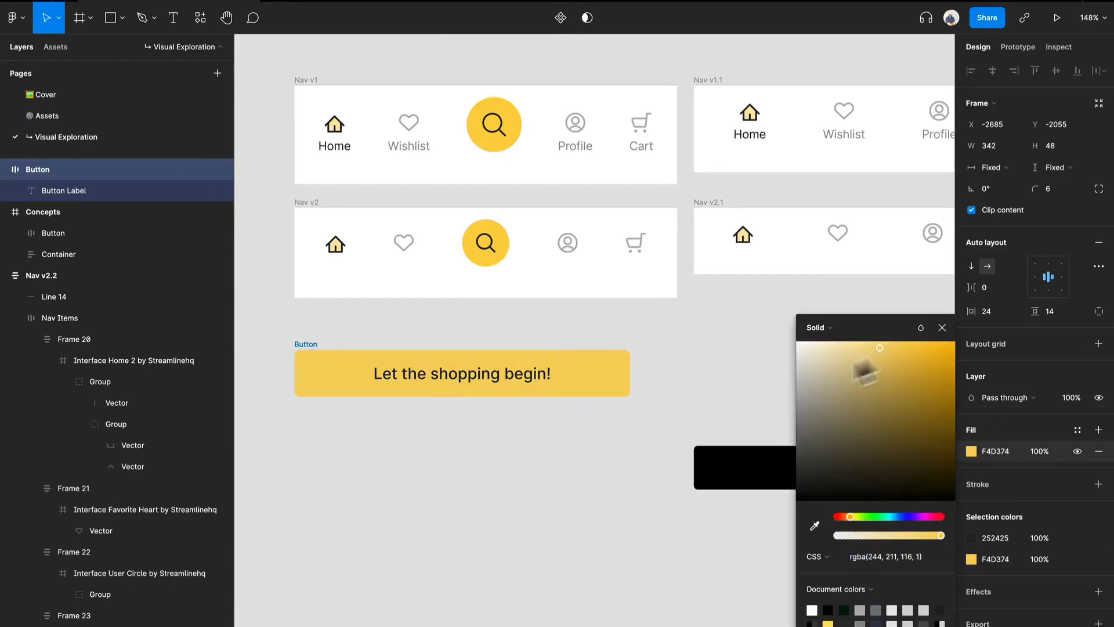
click(523, 507)
Recolor the search icon circles in Nav v1 and Nav v2 with the yellow sampled from the button.
scroll(517, 502, down, 3)
click(503, 302)
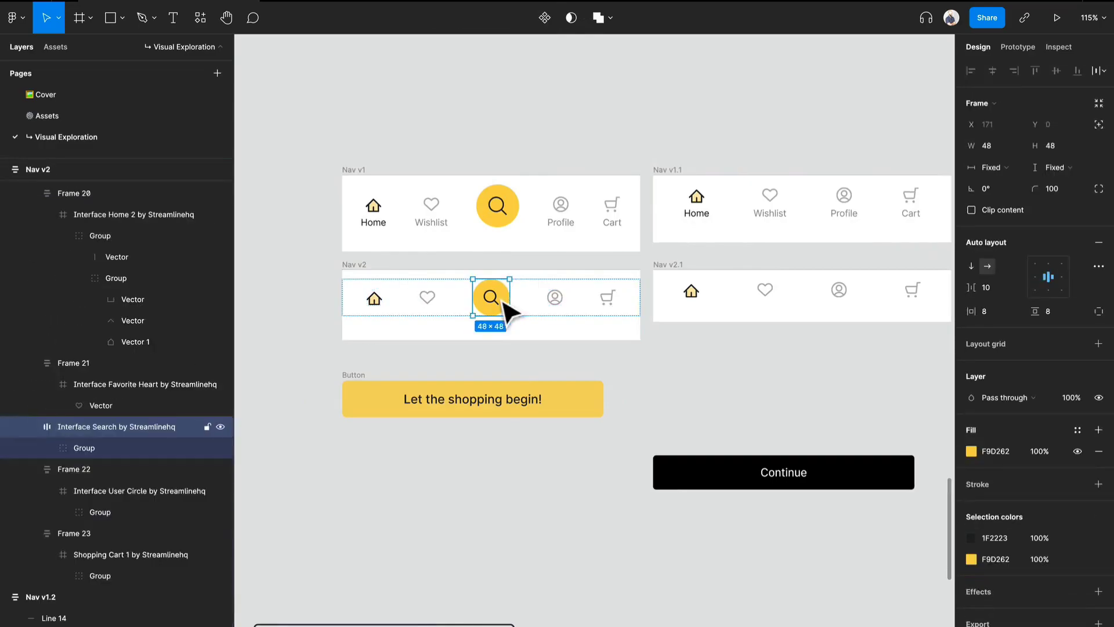
shift+click(515, 213)
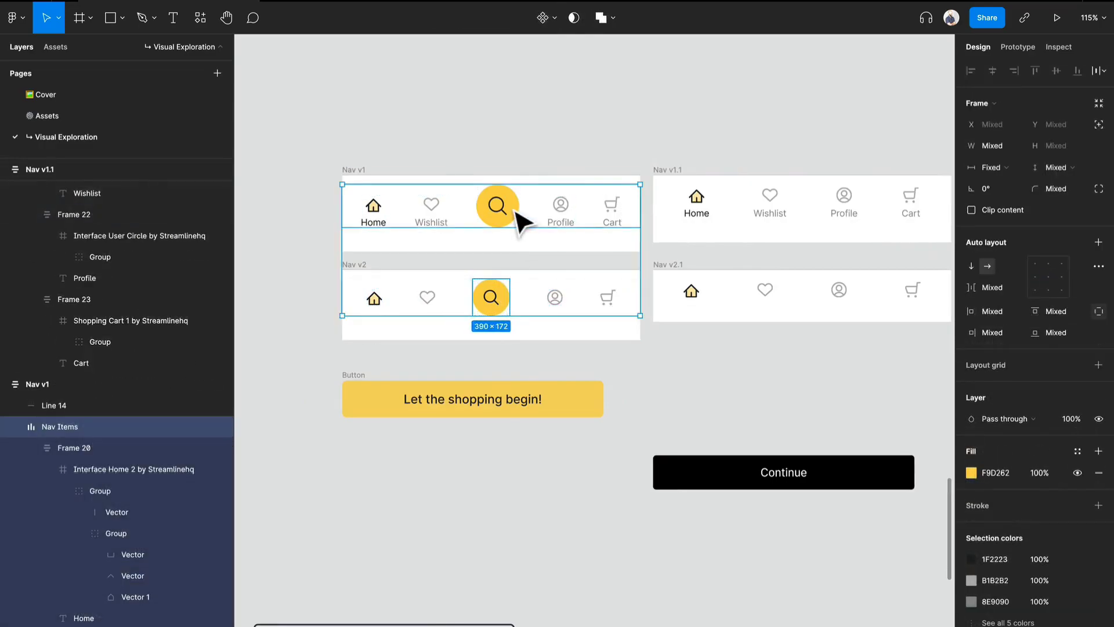
shift+double_click(515, 214)
key(i)
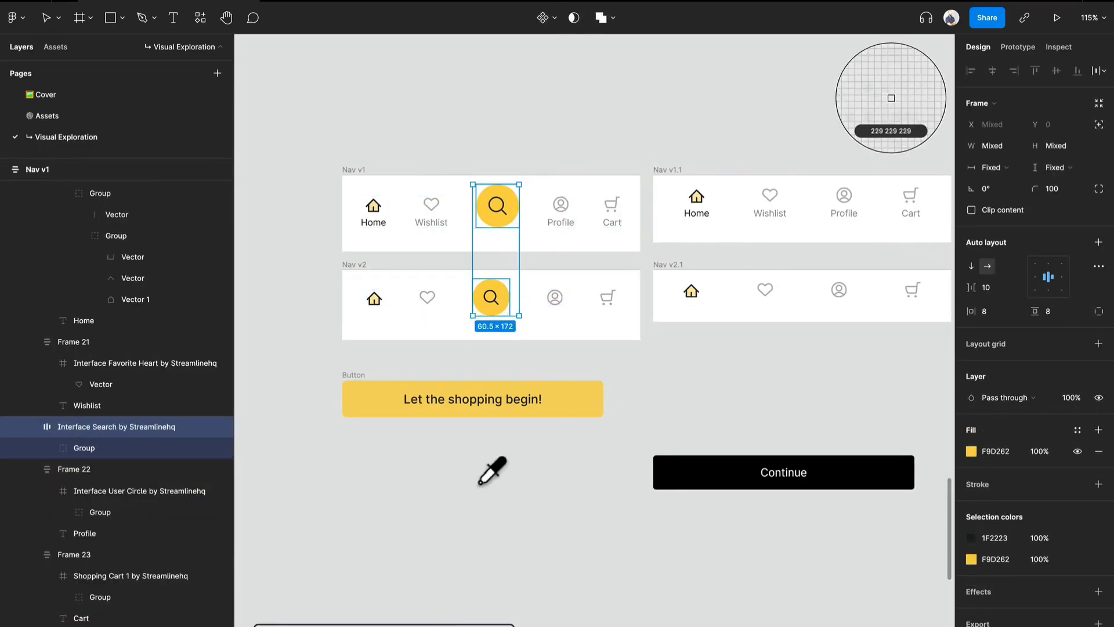
click(555, 409)
click(544, 478)
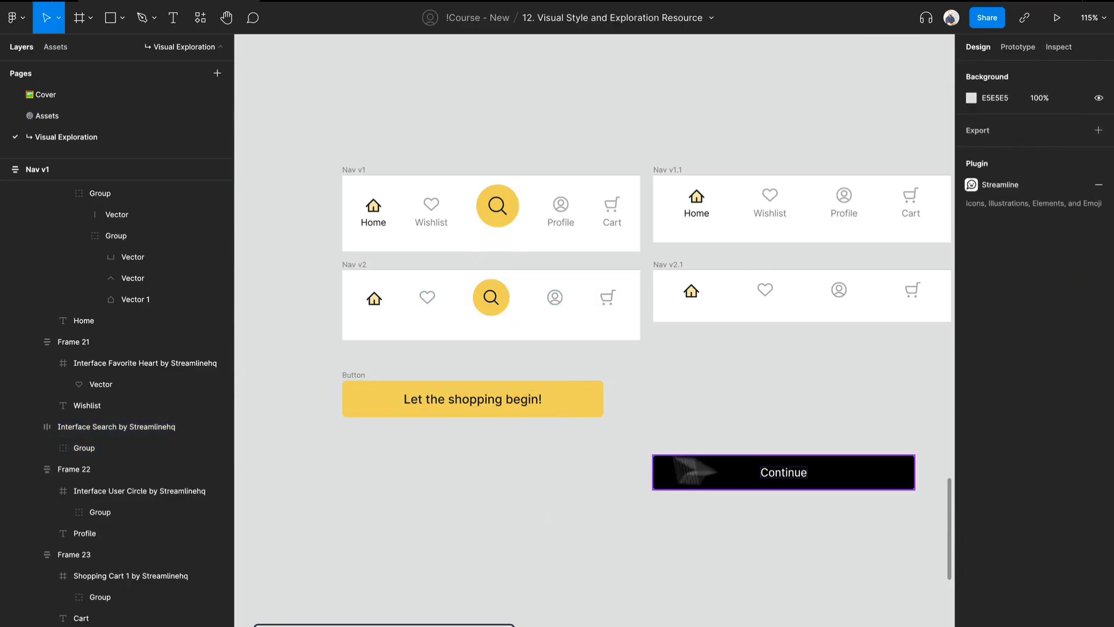
Duplicate the yellow button directly below itself and relabel the upper one "Button Label".
click(589, 411)
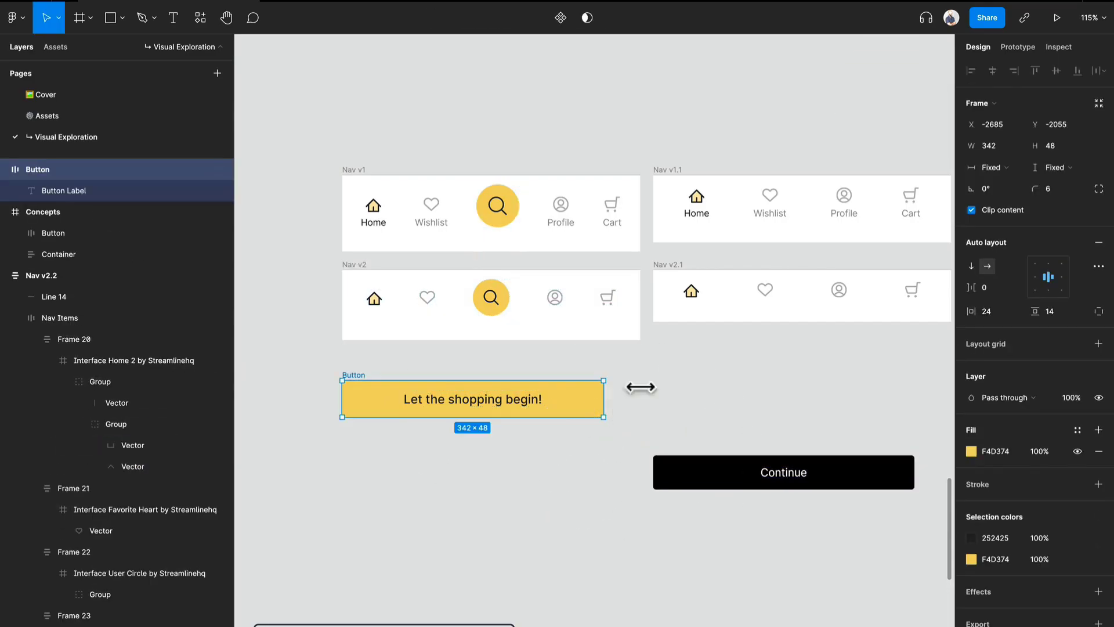
drag(579, 394, 570, 470)
click(571, 411)
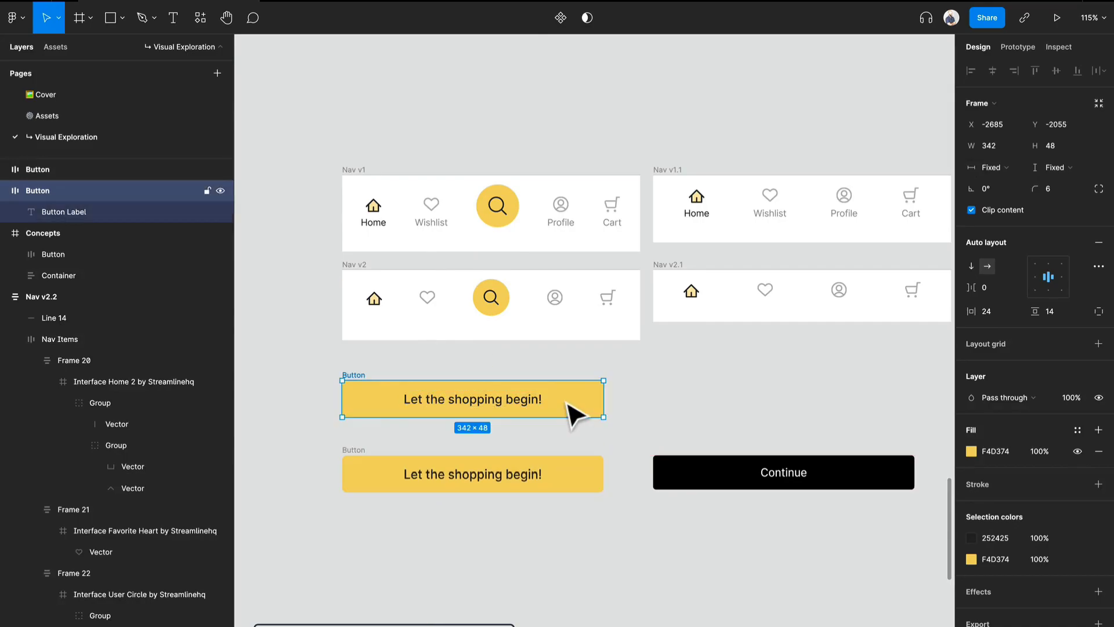
double_click(521, 399)
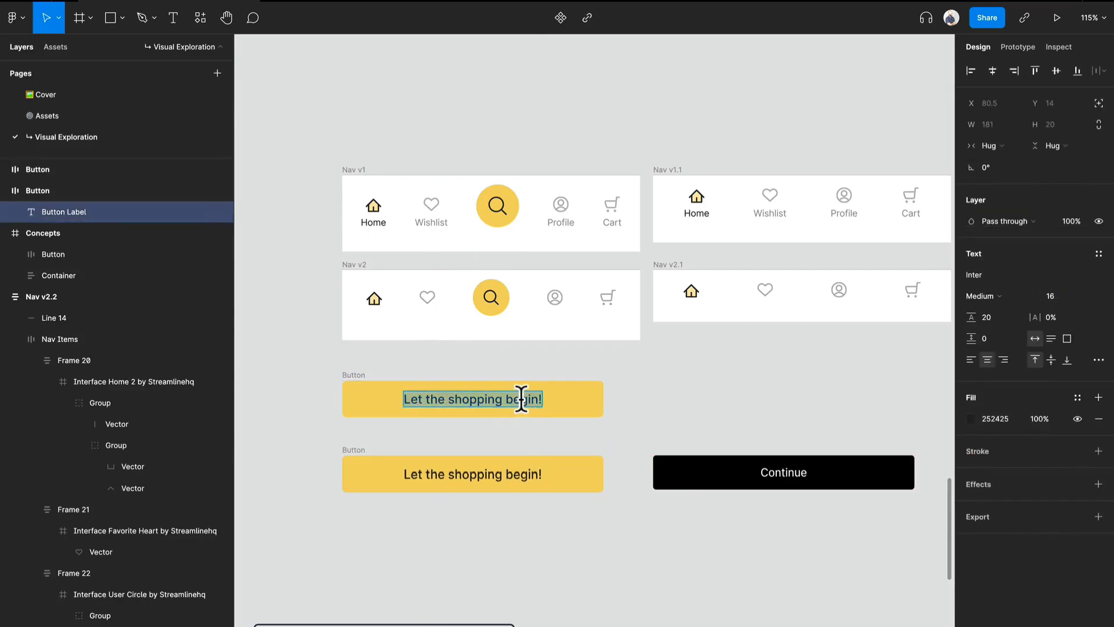
text(Button Label)
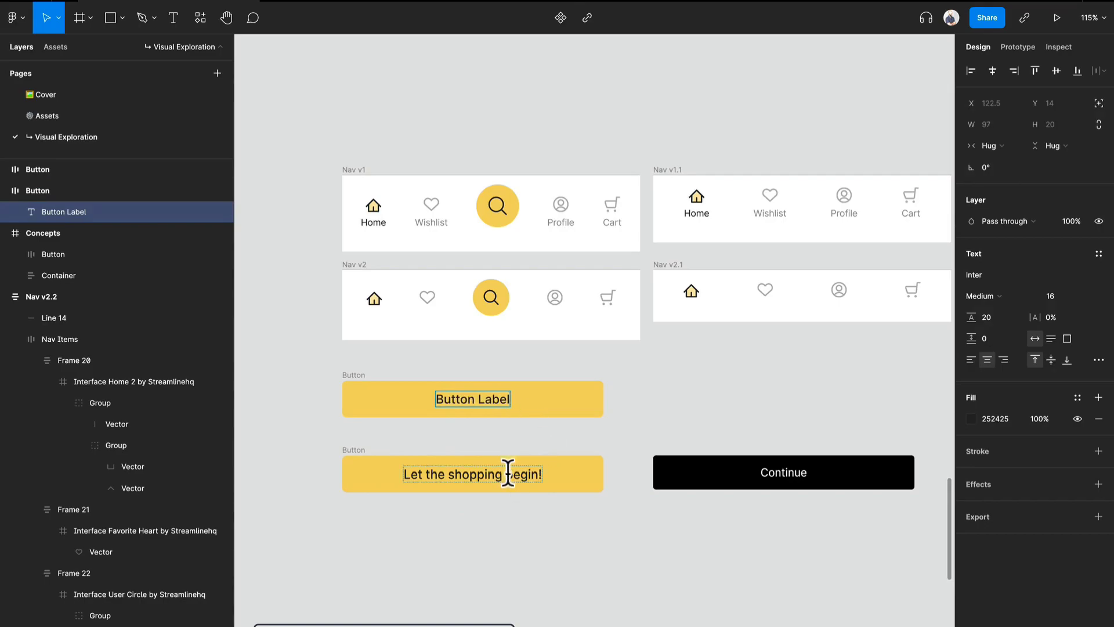
Relabel the lower yellow button "Button Label".
click(405, 480)
double_click(460, 488)
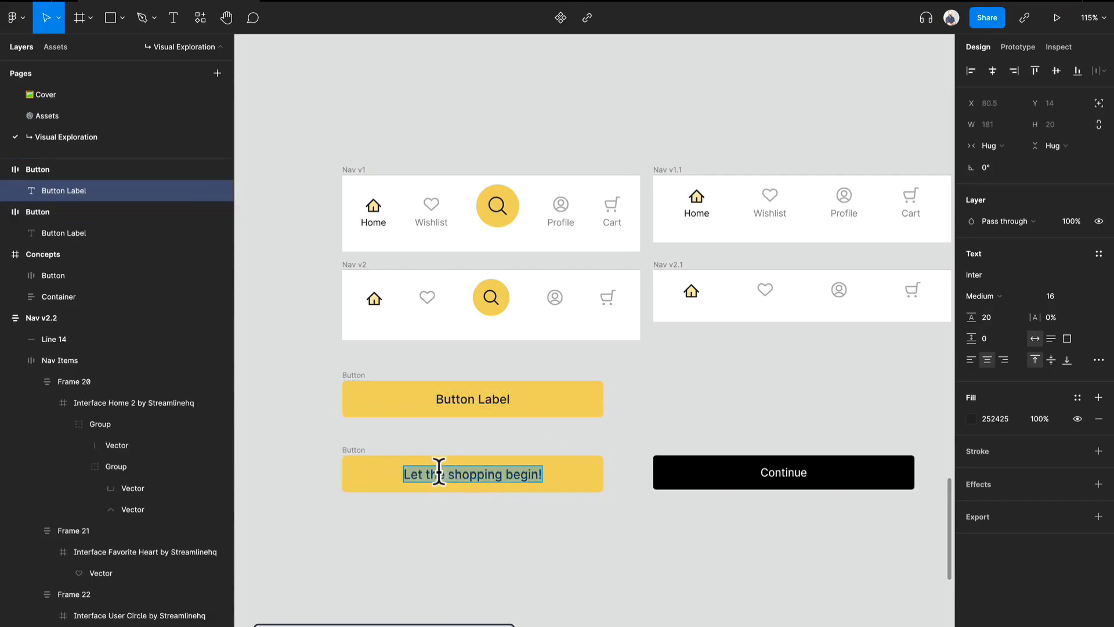
text(Button Label)
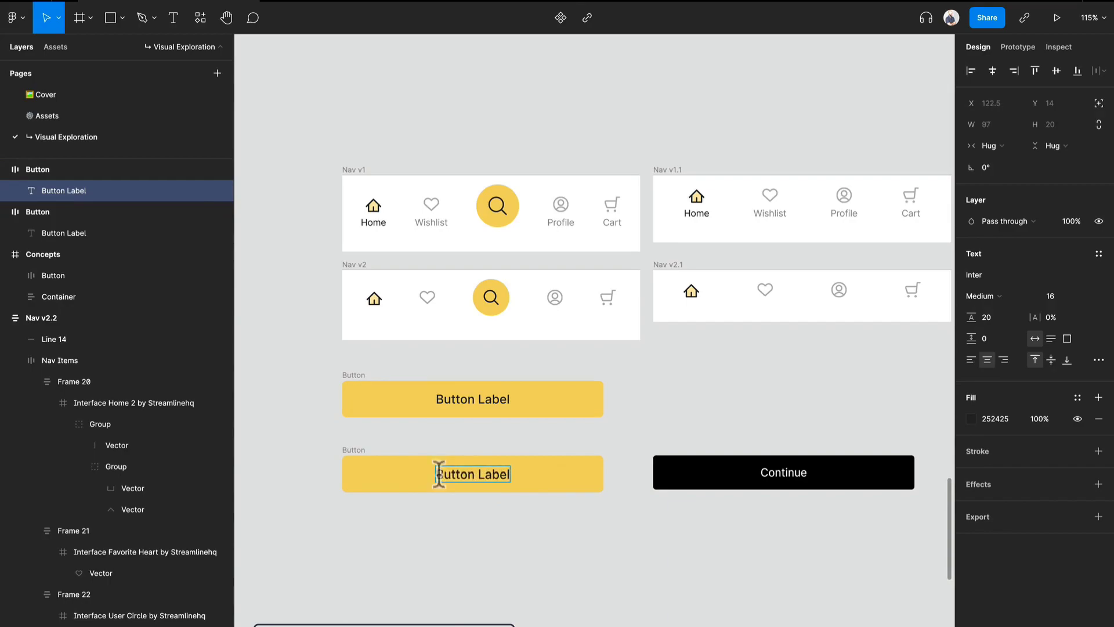
key(Escape)
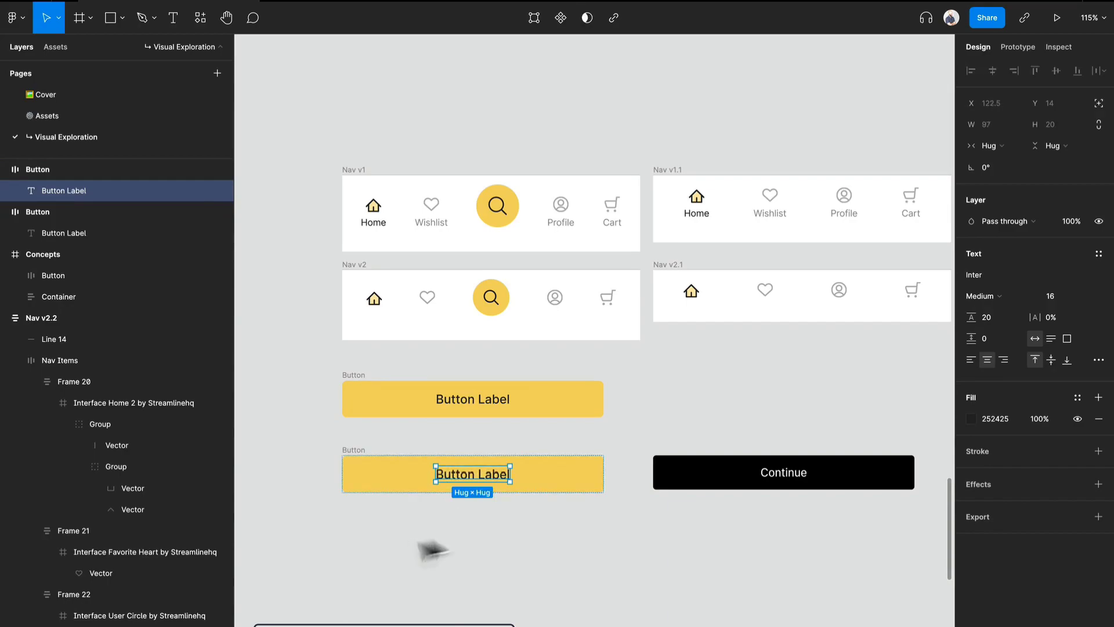
click(359, 453)
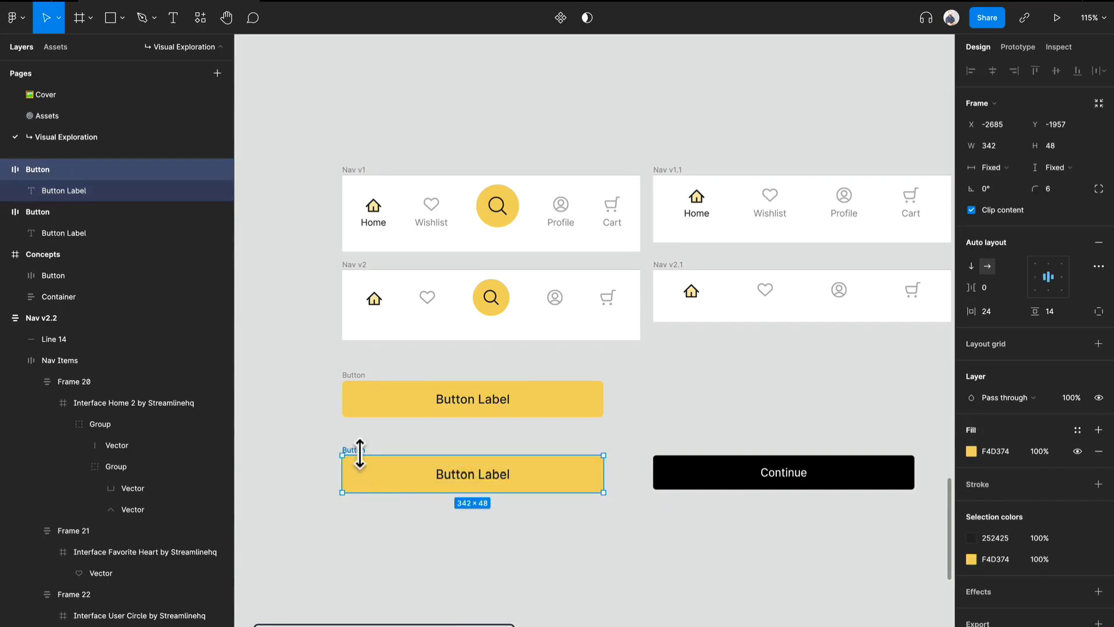
Recolor the upper yellow button's label with 1F2223, sampled from the darkest swatch of the neutral palette.
double_click(468, 397)
key(i)
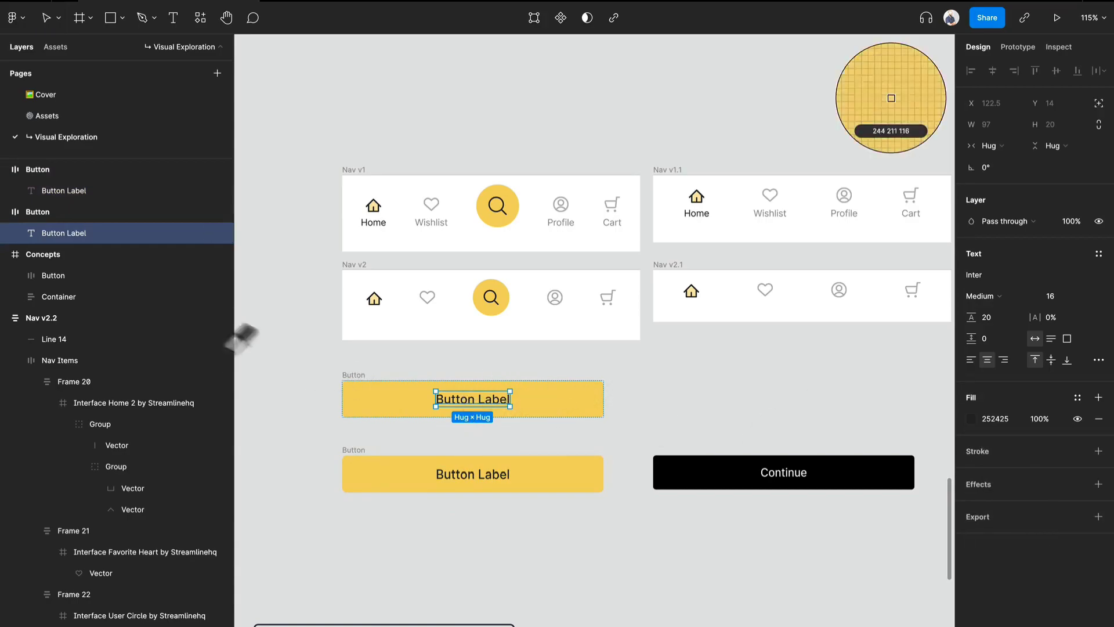
scroll(480, 395, down, 5)
scroll(479, 398, down, 3)
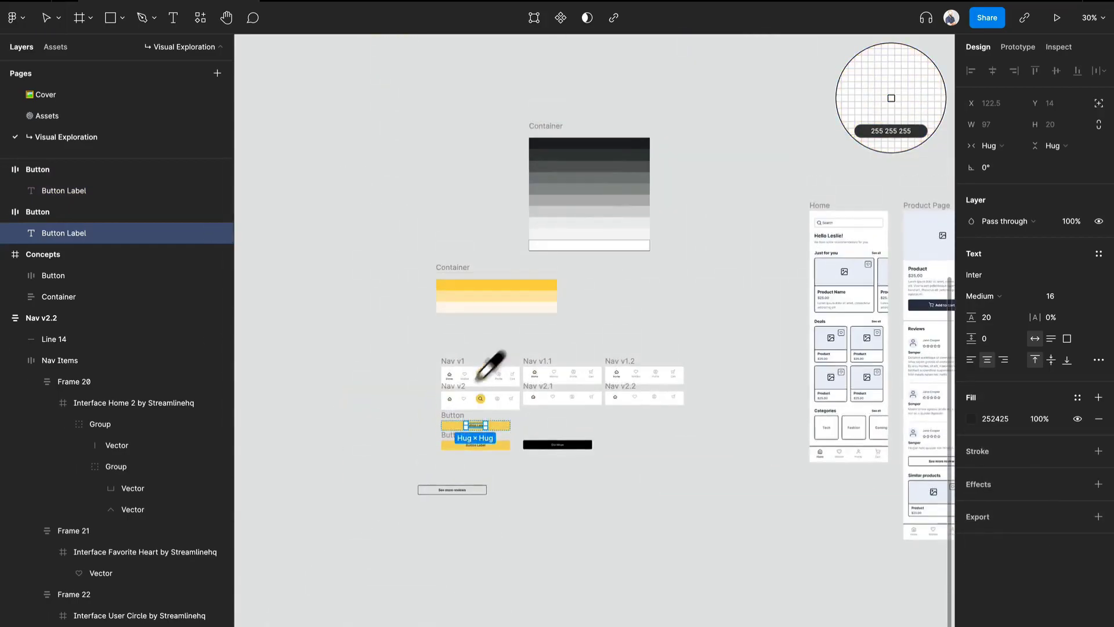
click(612, 145)
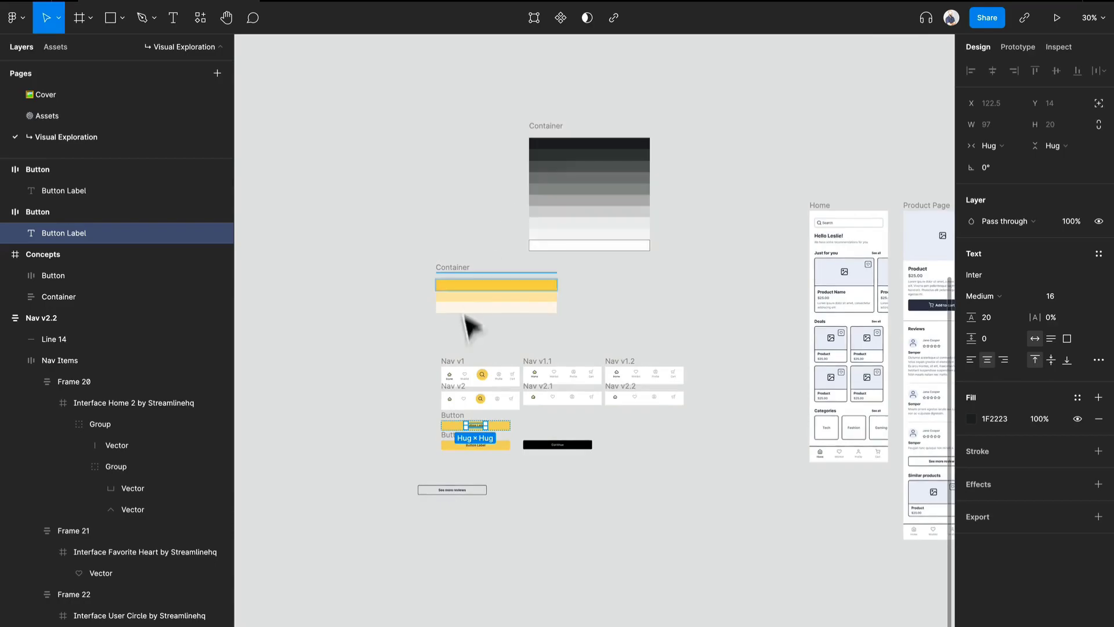
Fill the lower yellow button with 1F2223, sampled from the darkest swatch of the neutral palette.
scroll(471, 392, up, 8)
scroll(542, 504, down, 4)
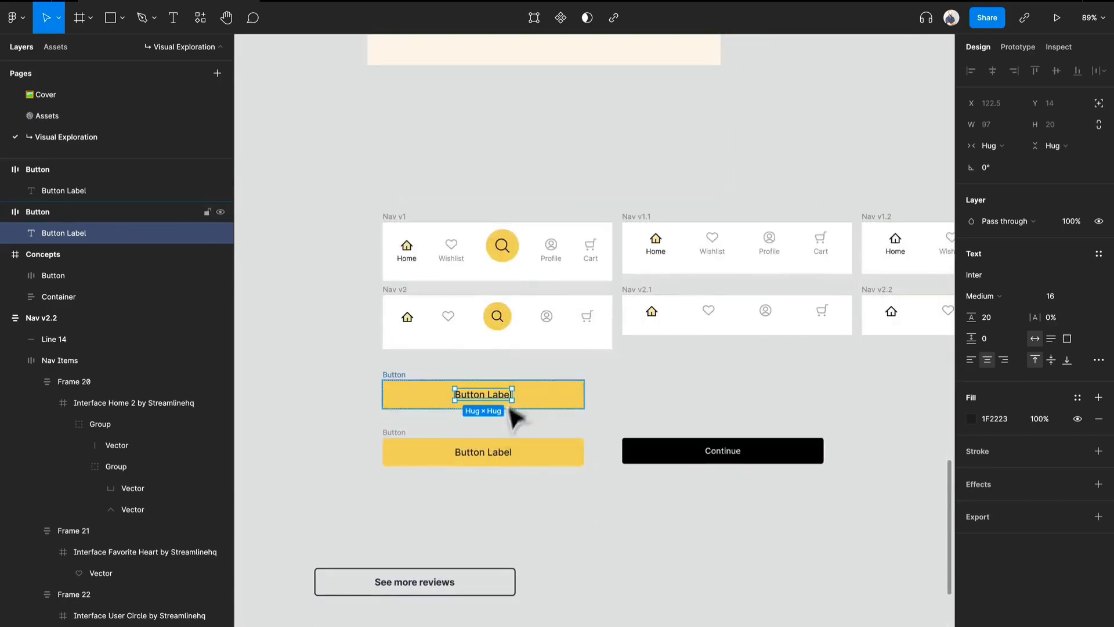
click(452, 463)
key(i)
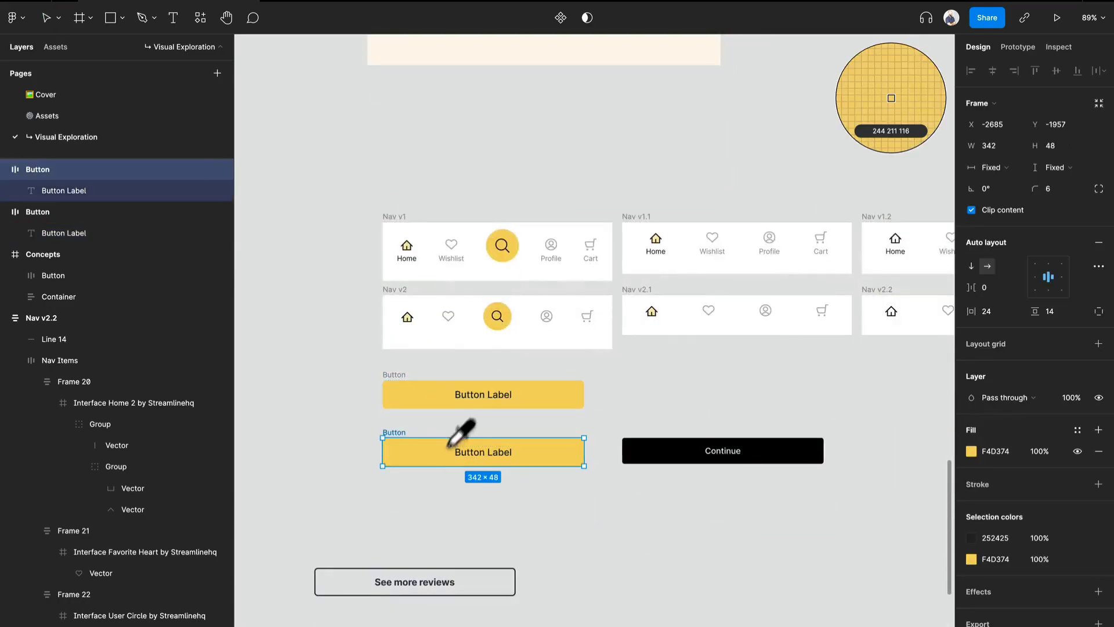
scroll(458, 453, up, 20)
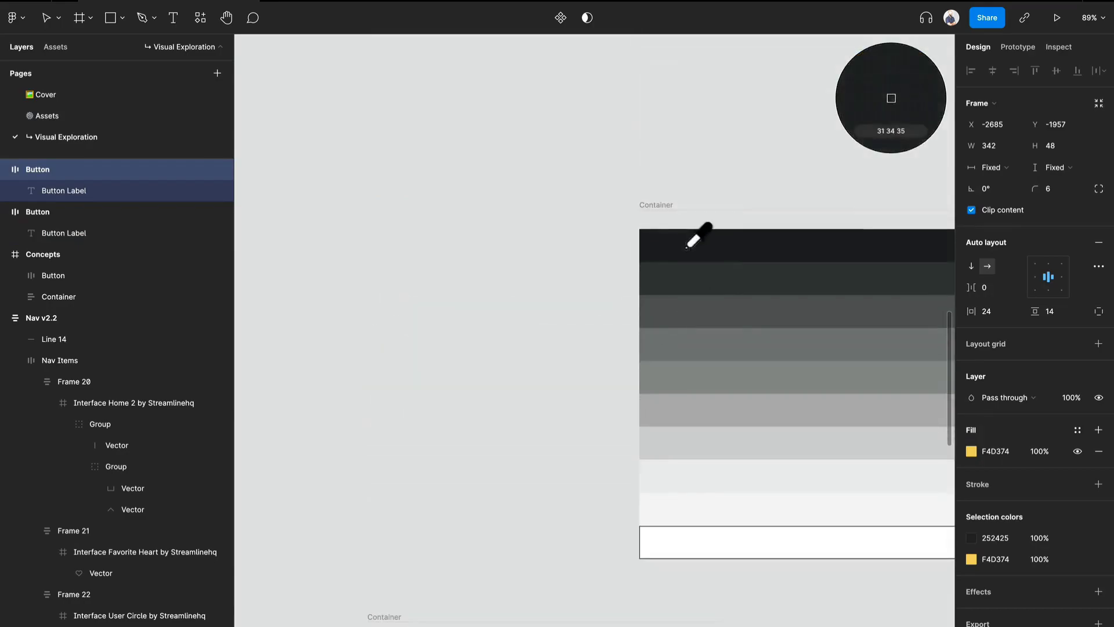
click(689, 246)
Recolor the dark button's label white (FFFFFF), sampled from the white swatch of the neutral palette.
scroll(642, 450, down, 10)
double_click(496, 548)
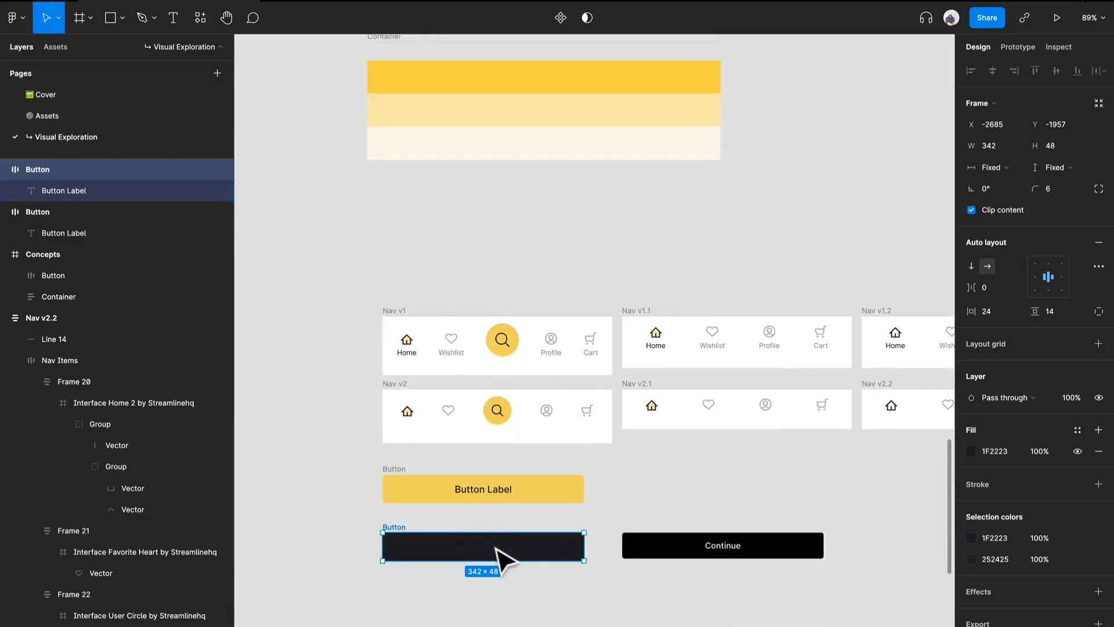
key(i)
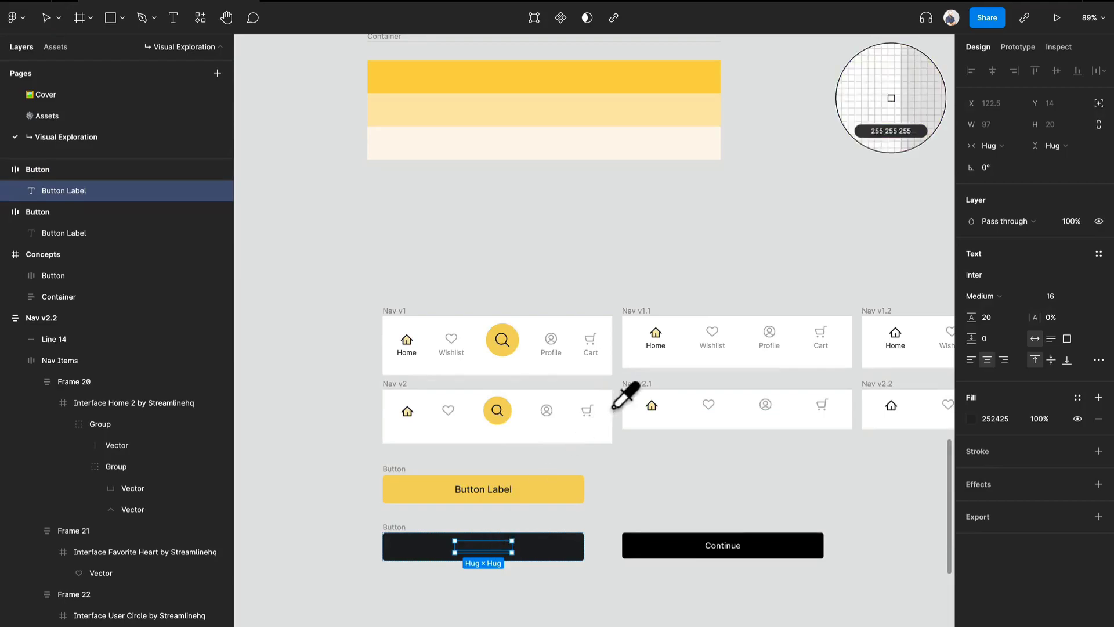
scroll(625, 395, up, 10)
click(694, 378)
scroll(576, 492, down, 10)
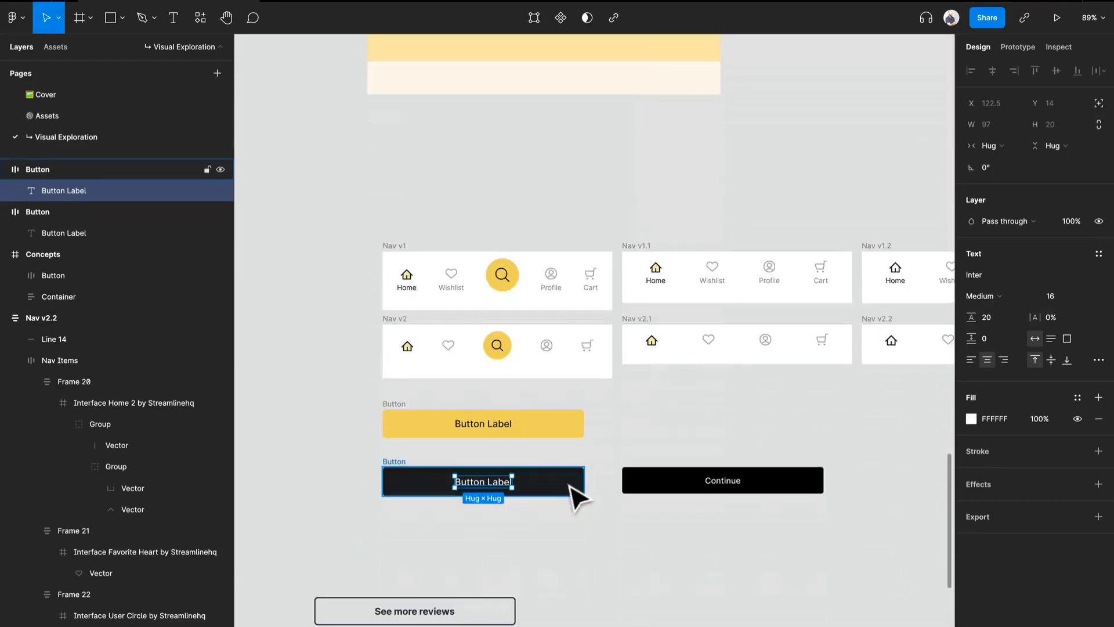
Delete the old black "Continue" button beside the new dark button.
click(560, 549)
click(384, 467)
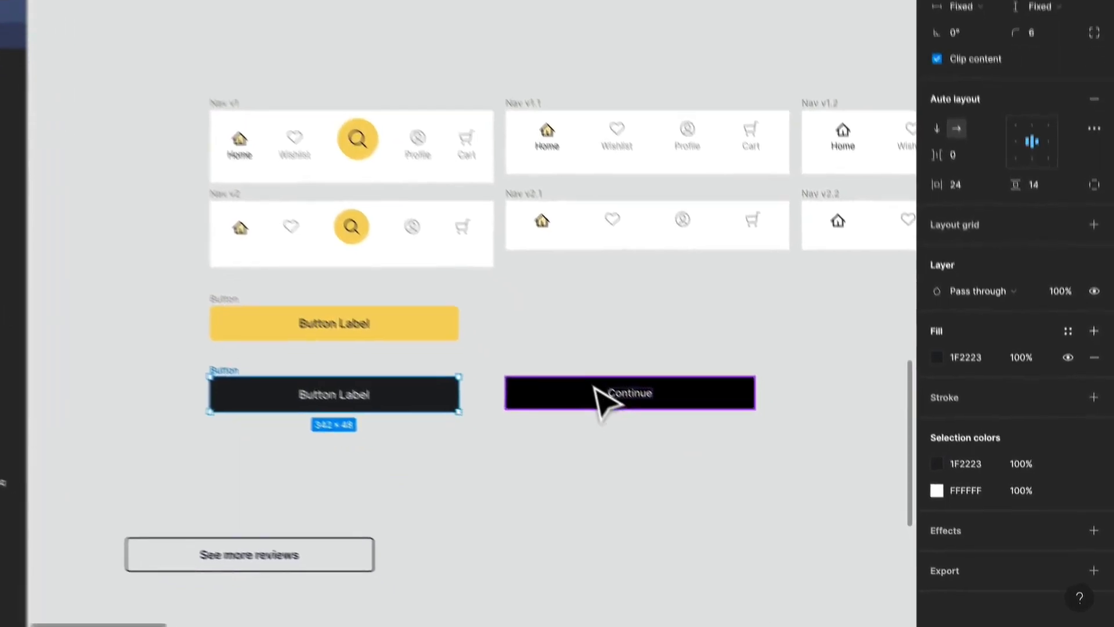
click(594, 388)
key(Delete)
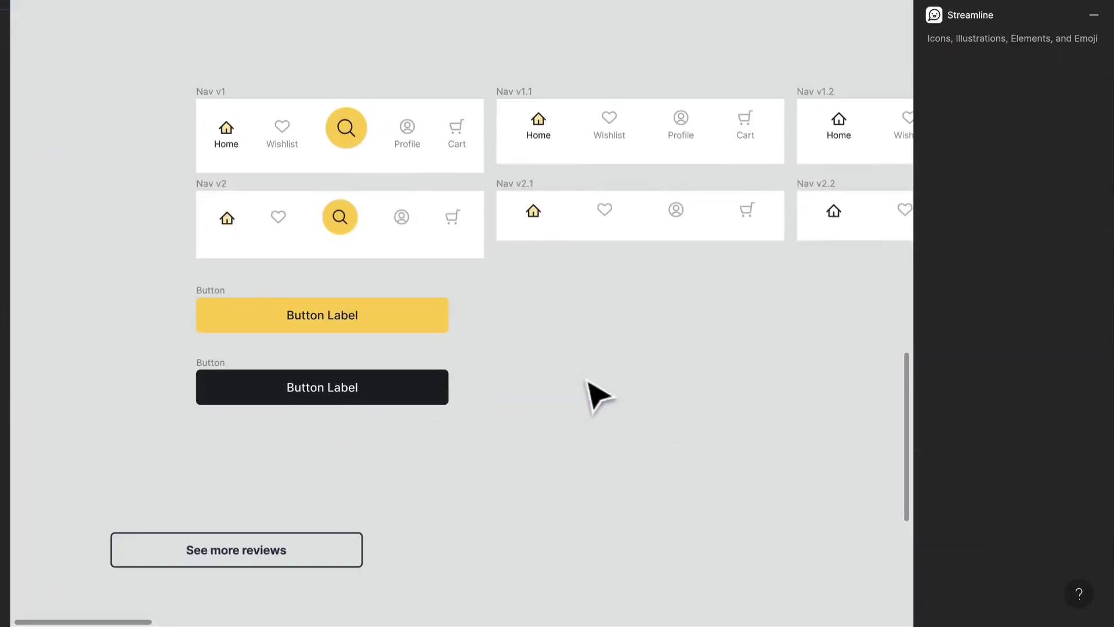
Duplicate the dark button directly below itself, keeping the same spacing as between the two buttons above.
drag(219, 369, 238, 455)
scroll(394, 464, up, 3)
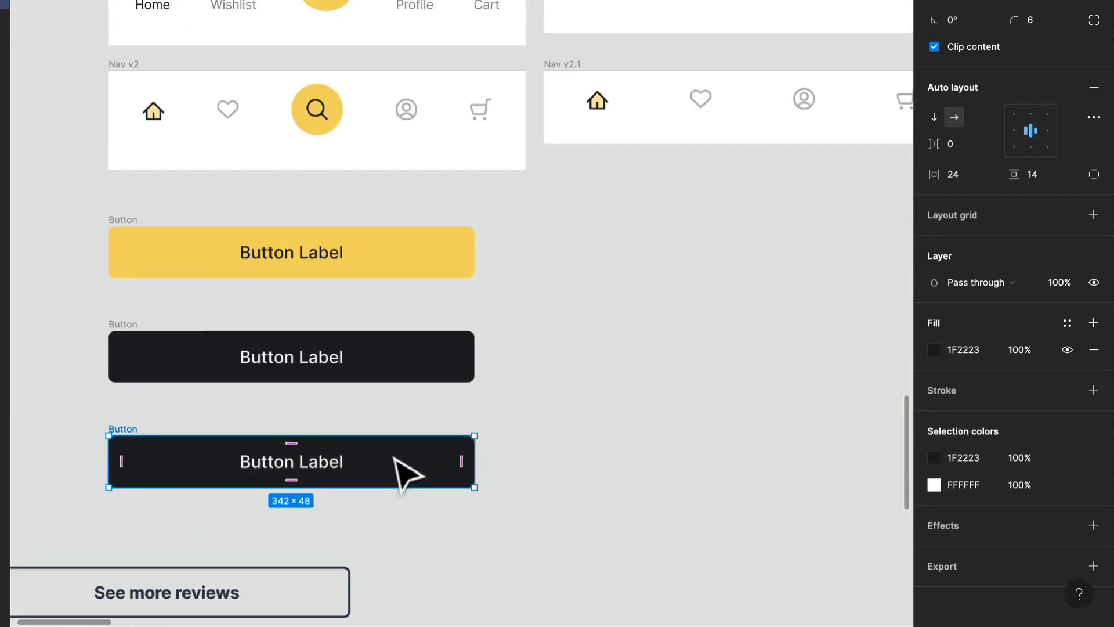
drag(394, 458, 422, 321)
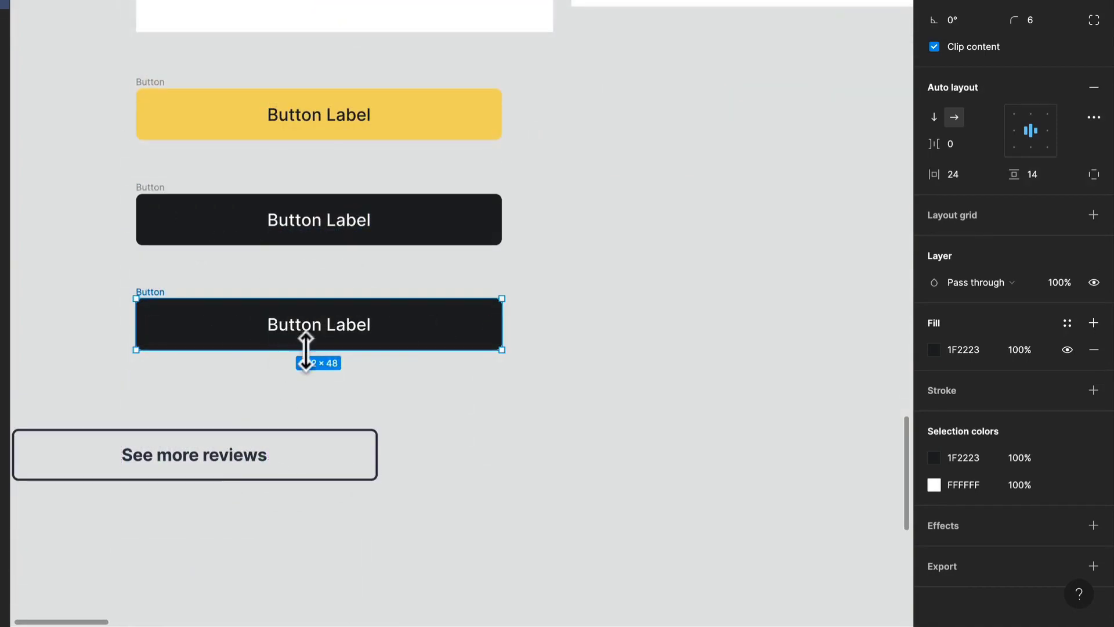
Remove the bottom duplicate's fill and give it a stroke in 1F2223 sampled from the dark button, showing color values as Hex.
click(1094, 349)
click(1093, 364)
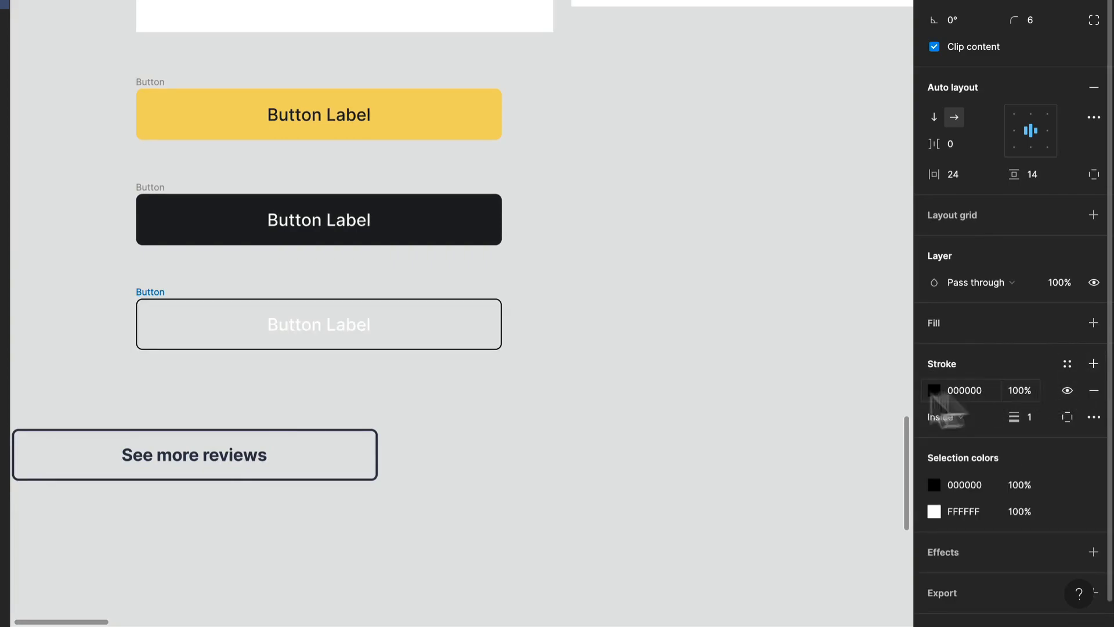
click(933, 390)
click(738, 443)
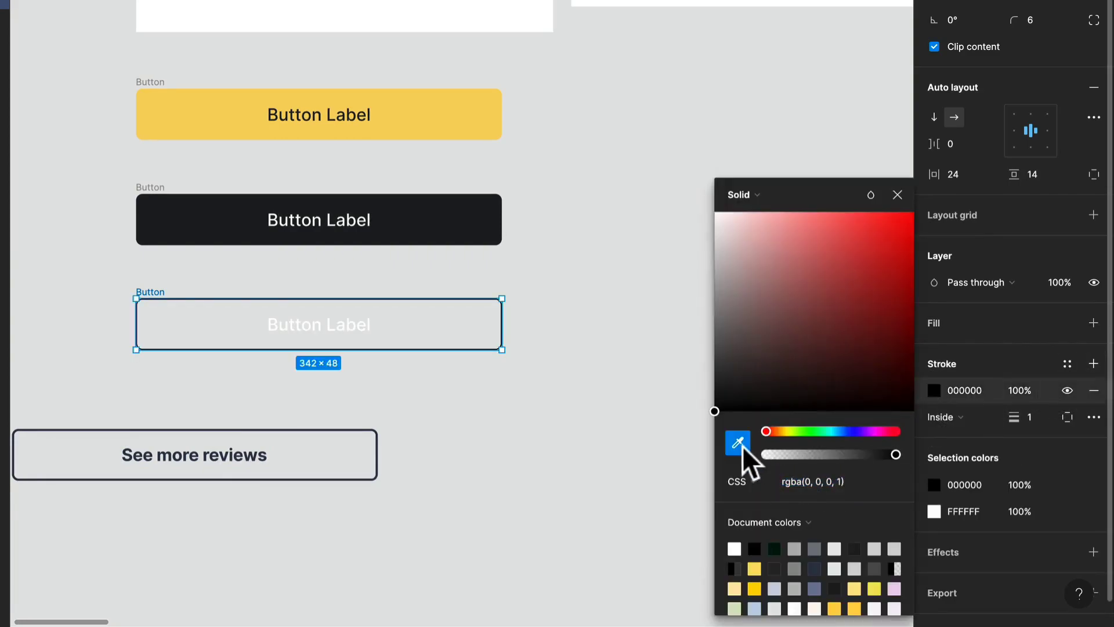
click(468, 232)
click(740, 481)
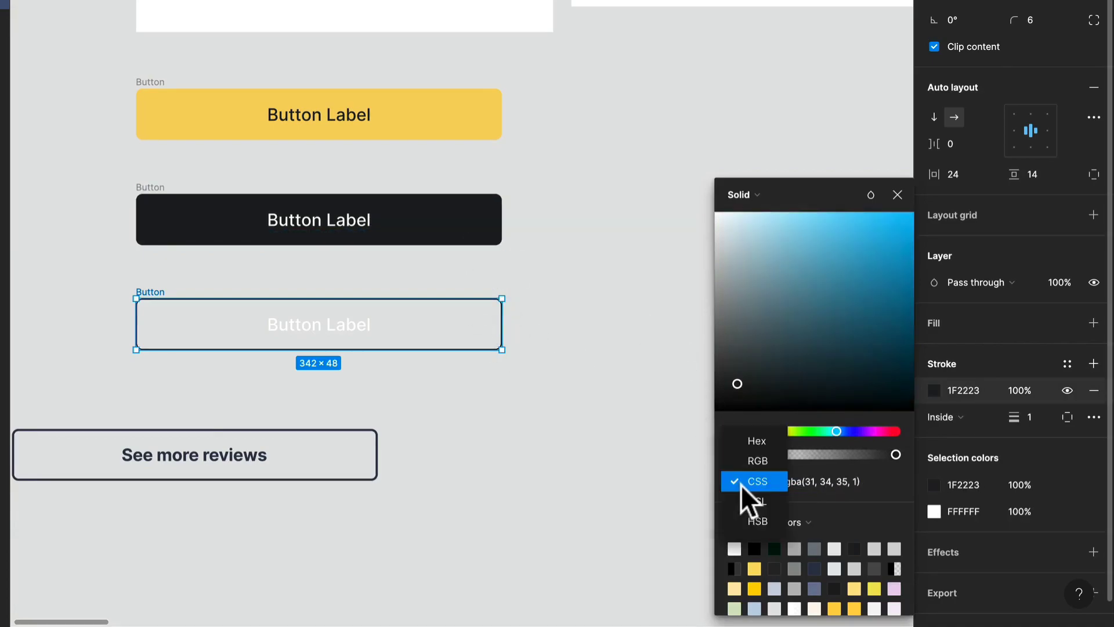
click(756, 441)
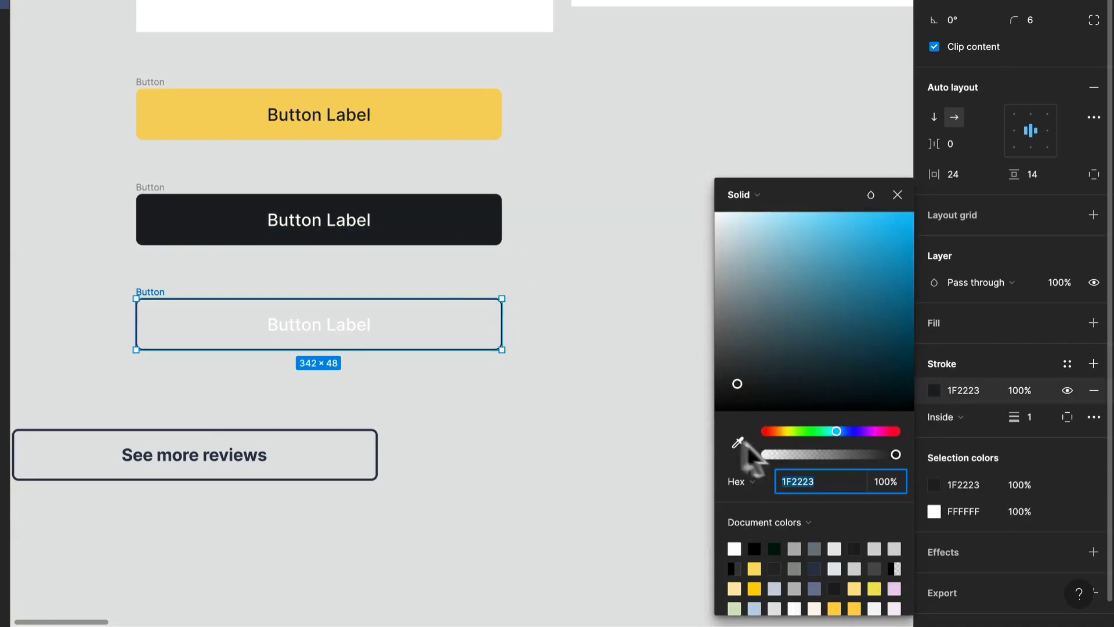
Recolor the outlined button's label with 1F2223 sampled from the dark button and delete the leftover "See more reviews" button.
click(312, 331)
click(463, 213)
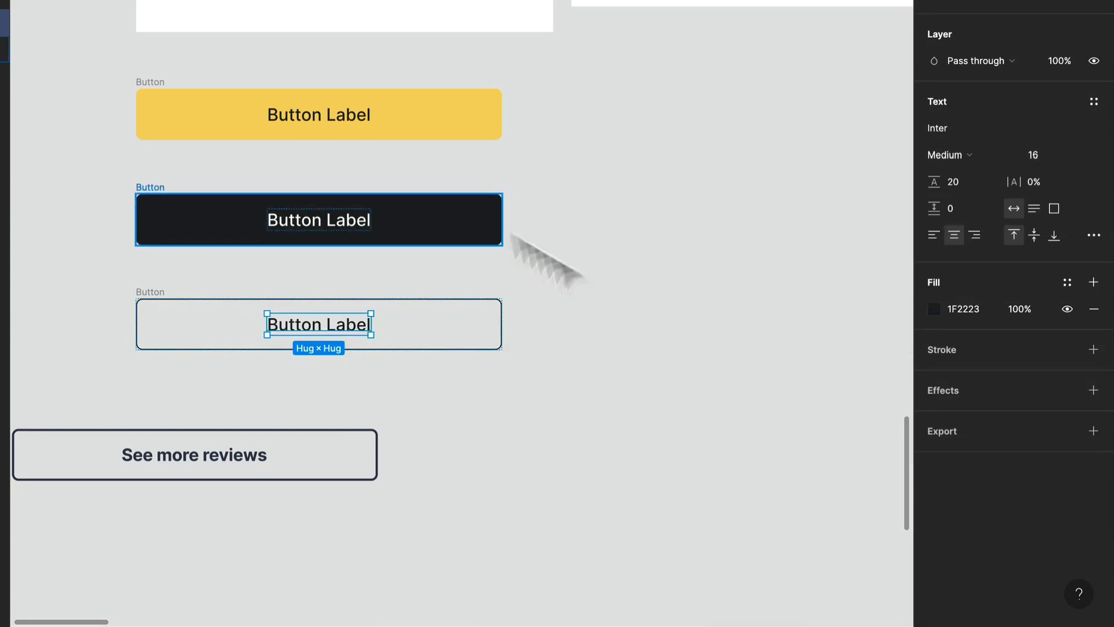
click(641, 303)
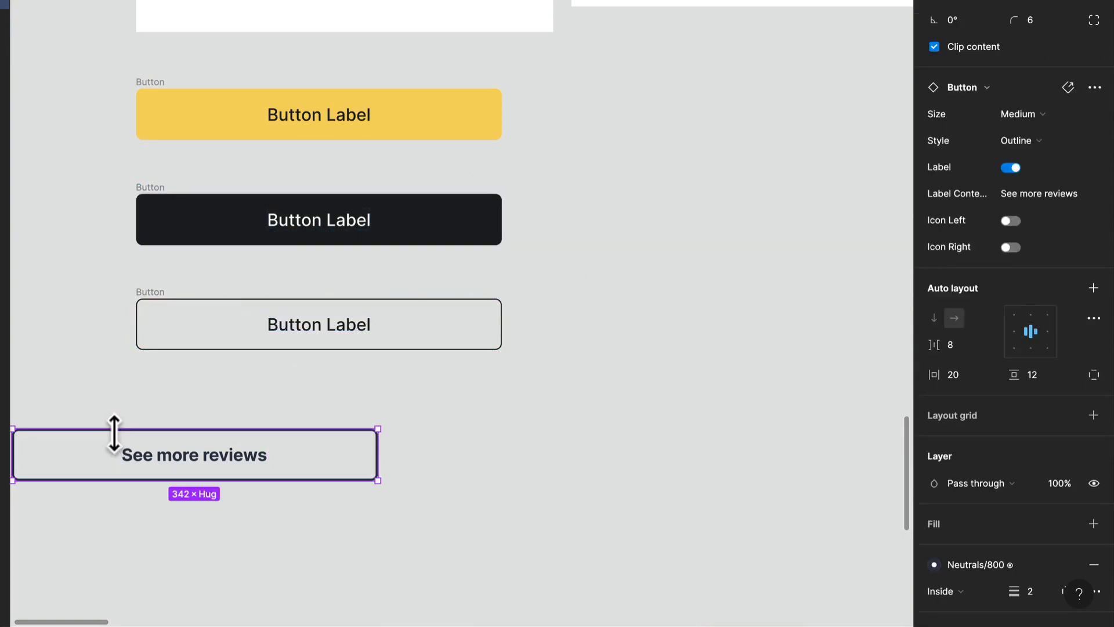
key(Delete)
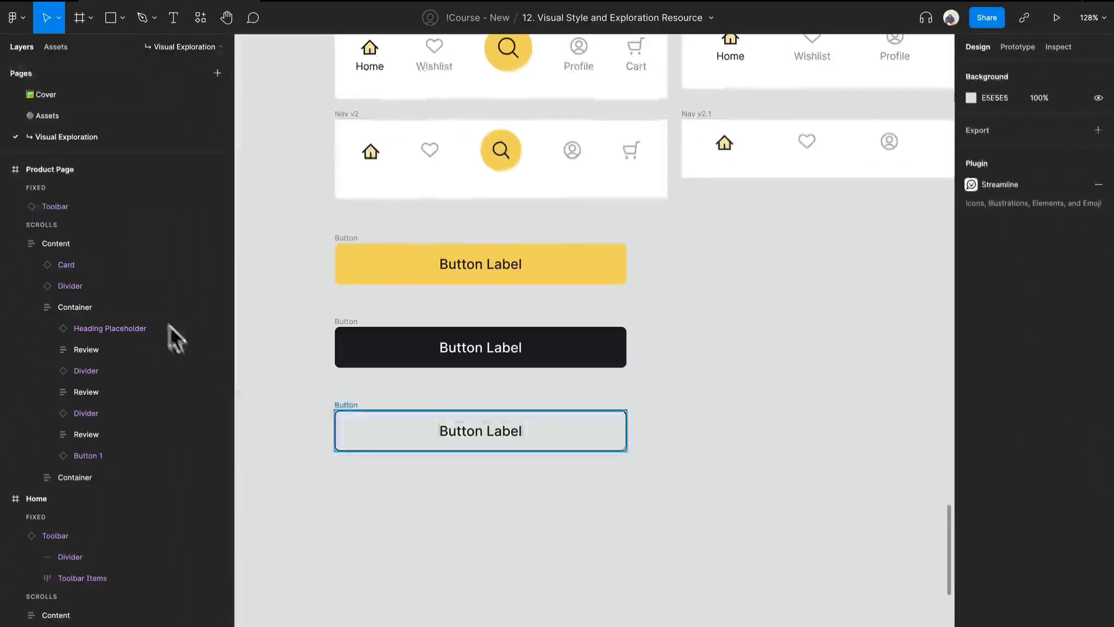
Duplicate the outlined button and place the copy beside the original, on the same row, to start a second column.
drag(354, 418, 391, 465)
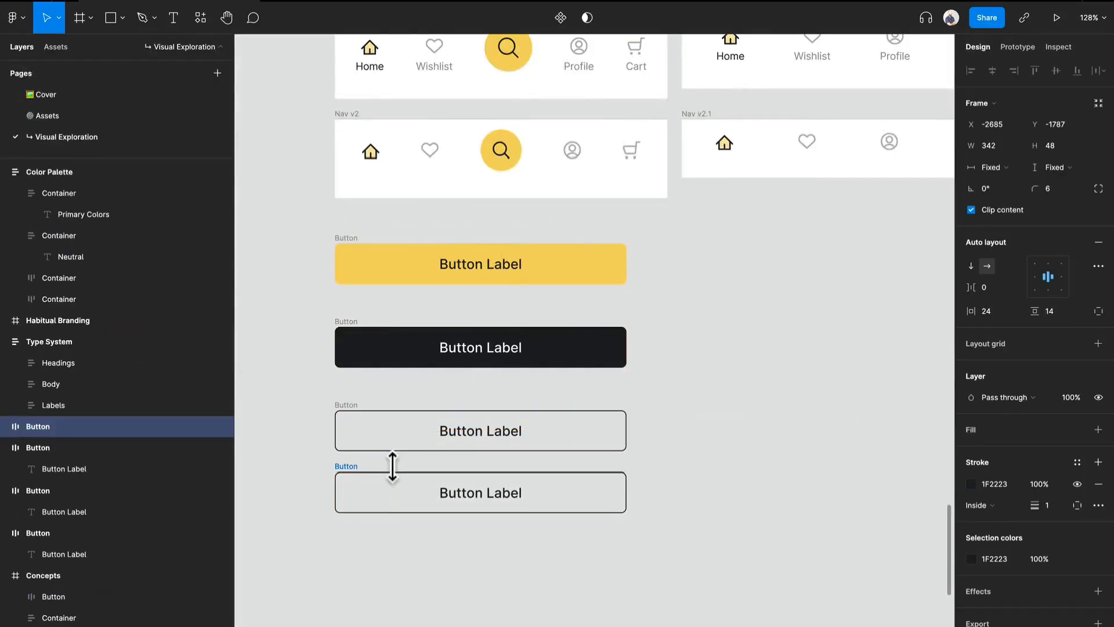
scroll(531, 536, up, 1)
scroll(537, 541, up, 2)
key(ctrl+r)
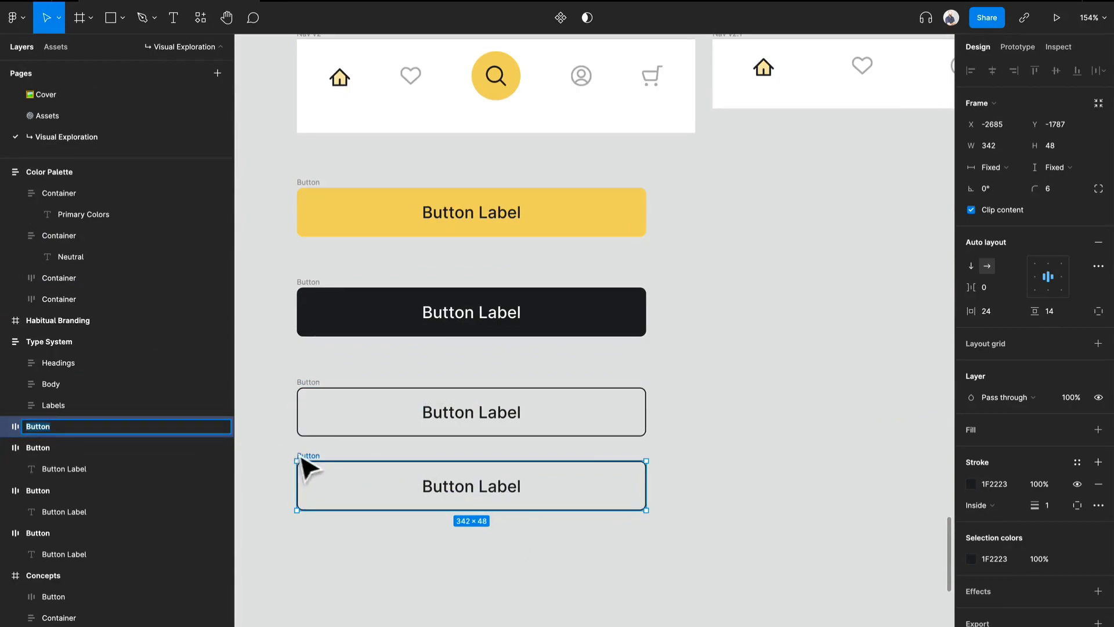
drag(303, 460, 688, 381)
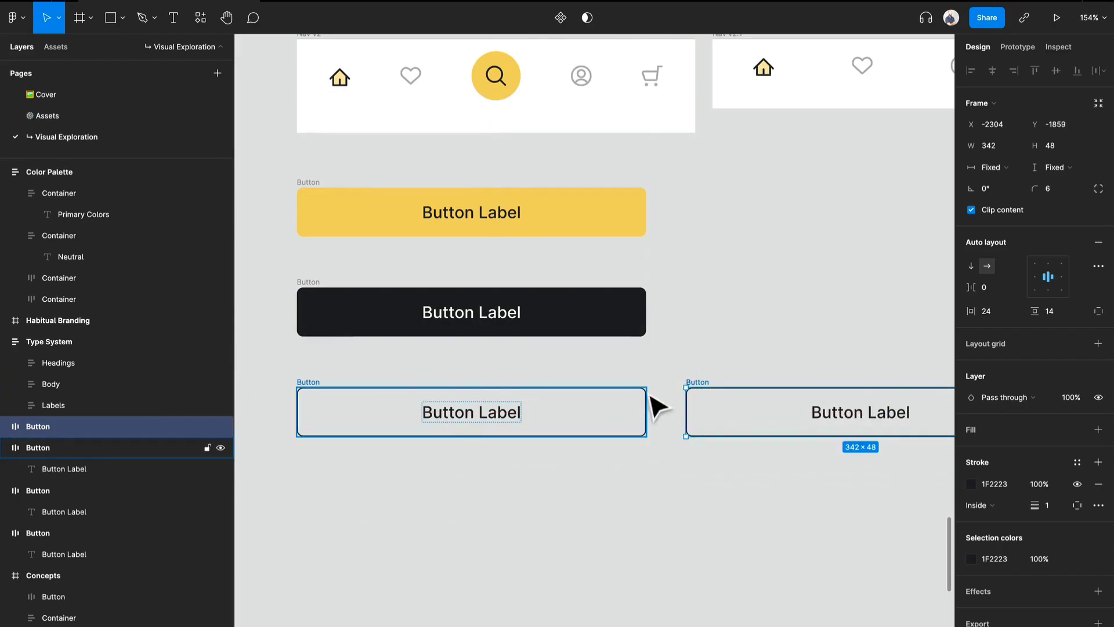
Batch-rename the three buttons of the first column to their current name plus "v1".
drag(657, 444, 267, 179)
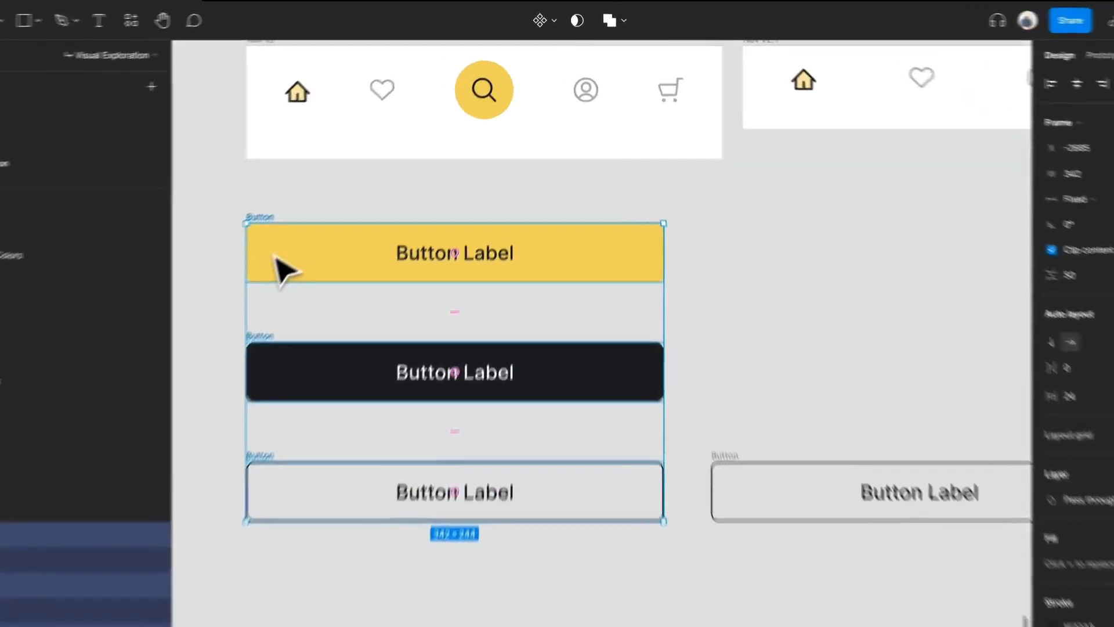
key(ctrl+r)
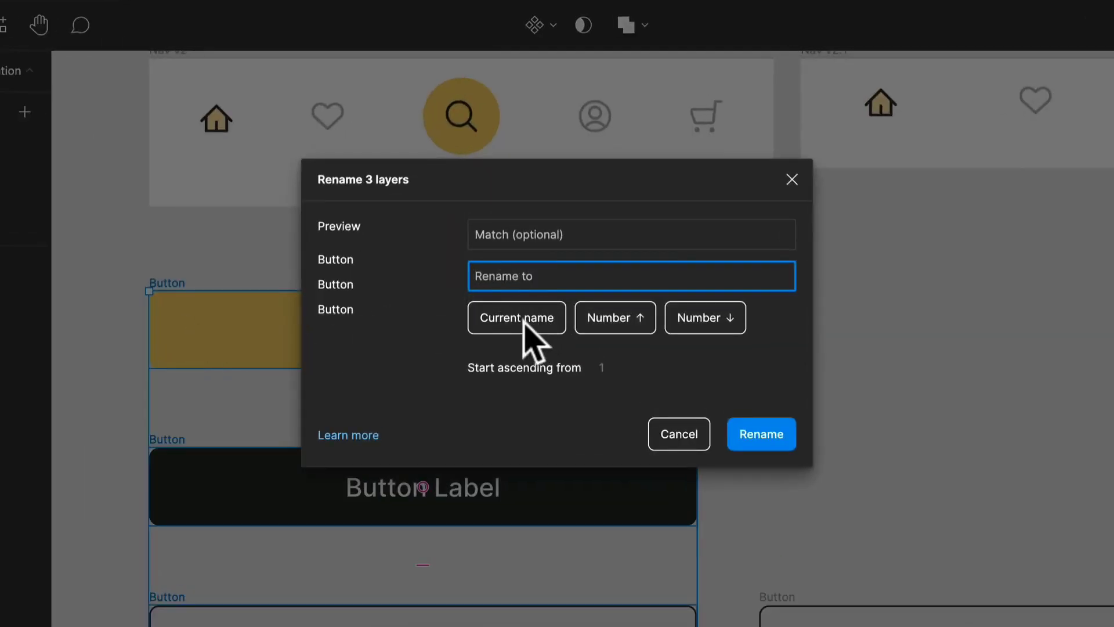
click(528, 325)
text(v1)
key(Return)
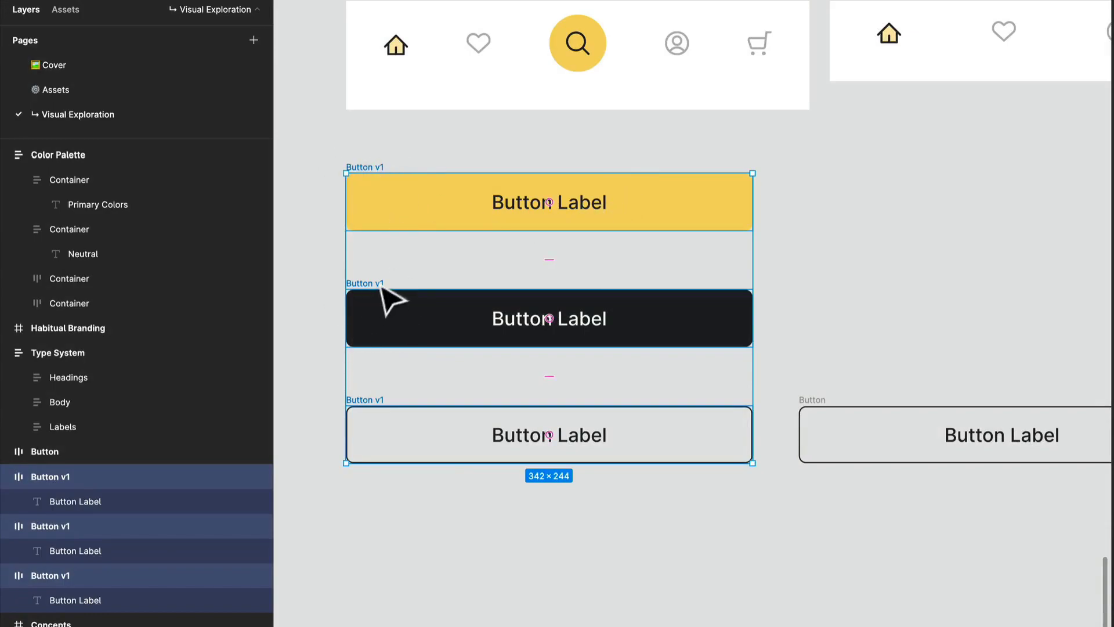
Duplicate the dark and yellow v1 buttons into the second column, each on the same row as its original.
click(741, 341)
drag(661, 328, 1085, 342)
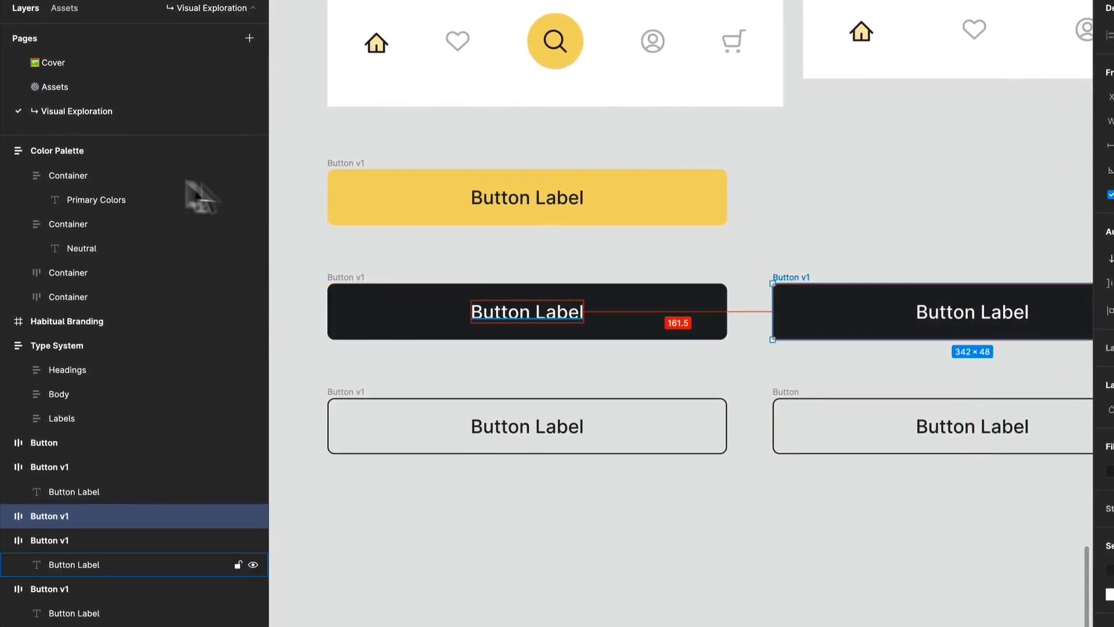
click(349, 184)
drag(636, 232, 794, 233)
Recolor the second-column outlined button's stroke with D2D3D3 sampled from the neutral palette.
click(910, 443)
drag(876, 428, 670, 387)
scroll(808, 410, up, 5)
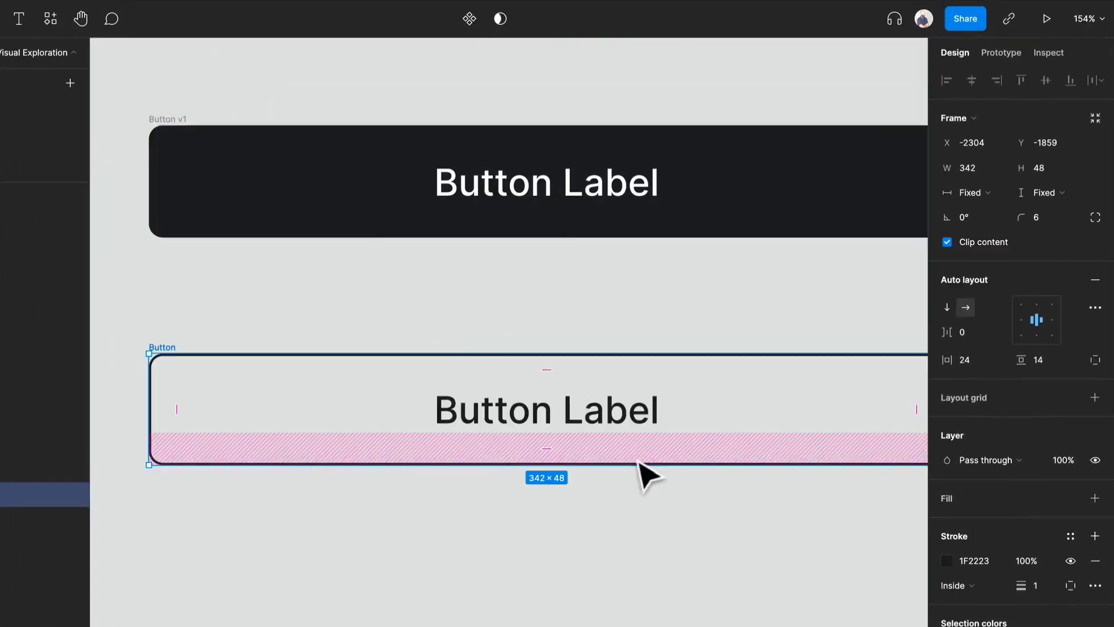
click(947, 561)
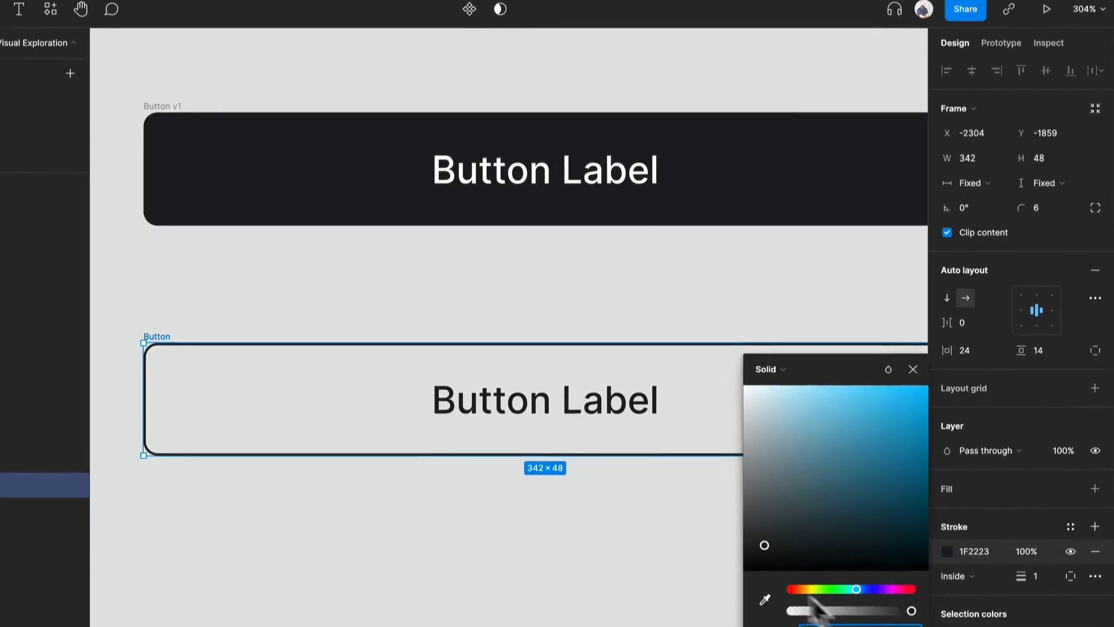
click(765, 609)
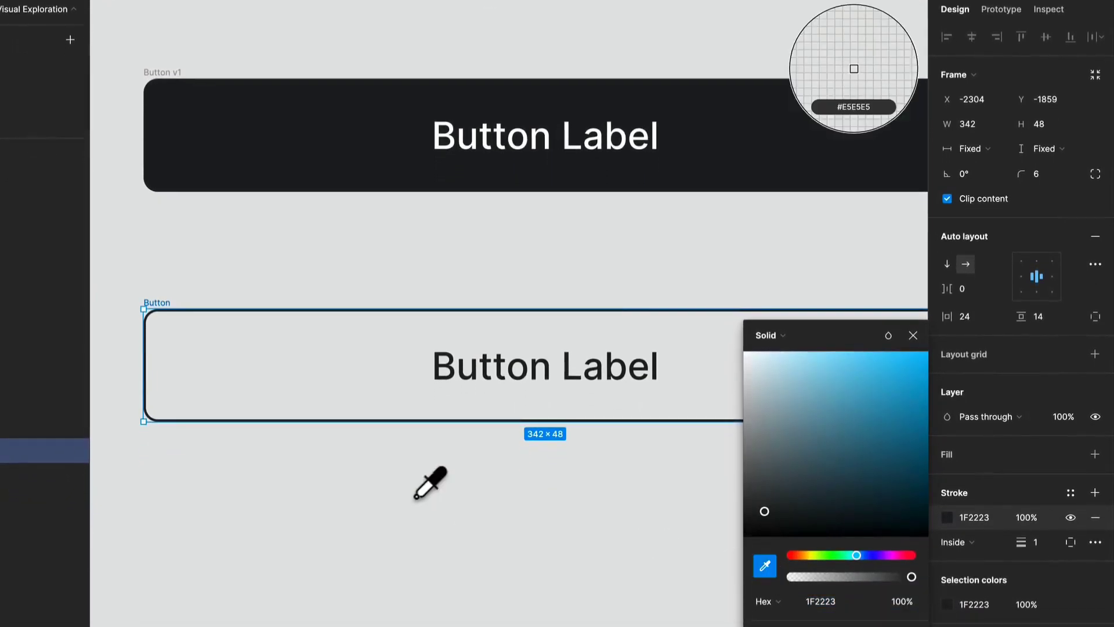
scroll(416, 497, down, 10)
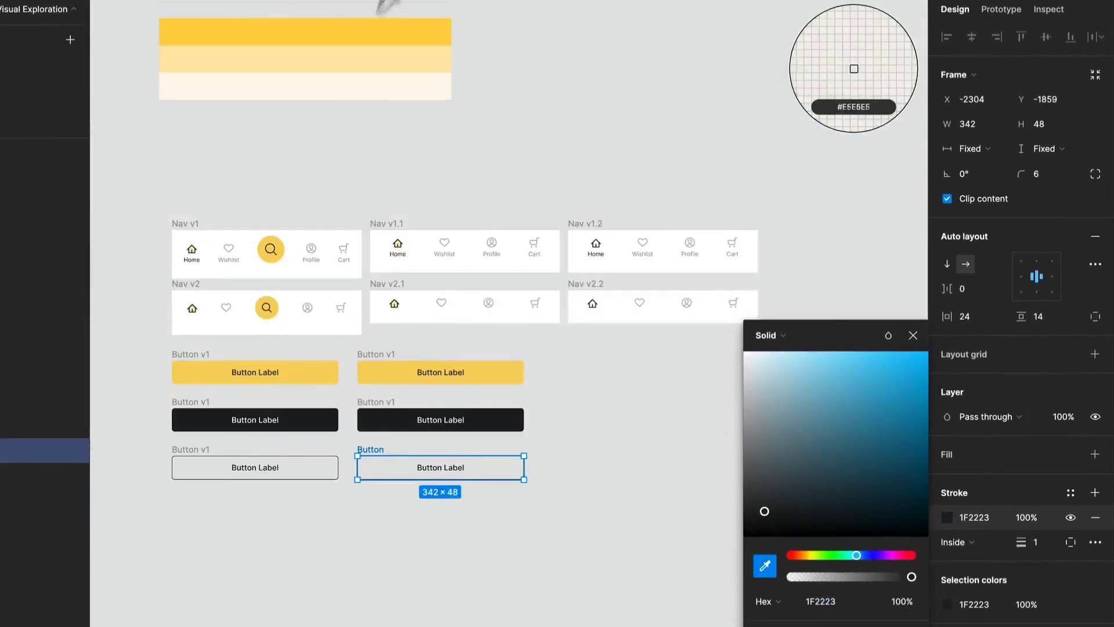
scroll(450, 192, up, 5)
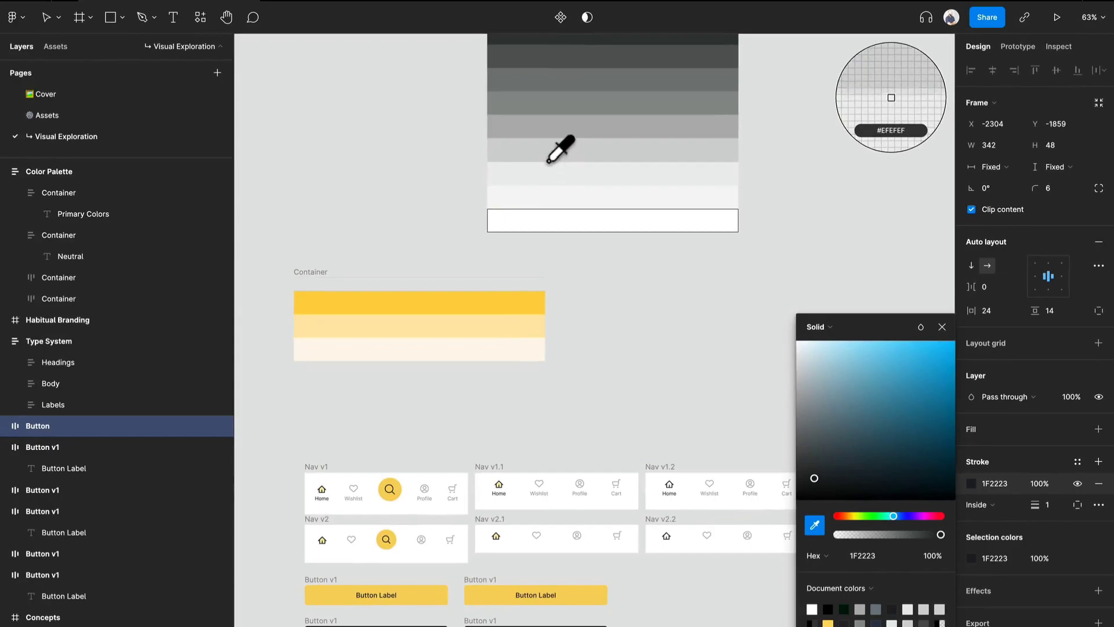
click(549, 163)
scroll(568, 319, down, 10)
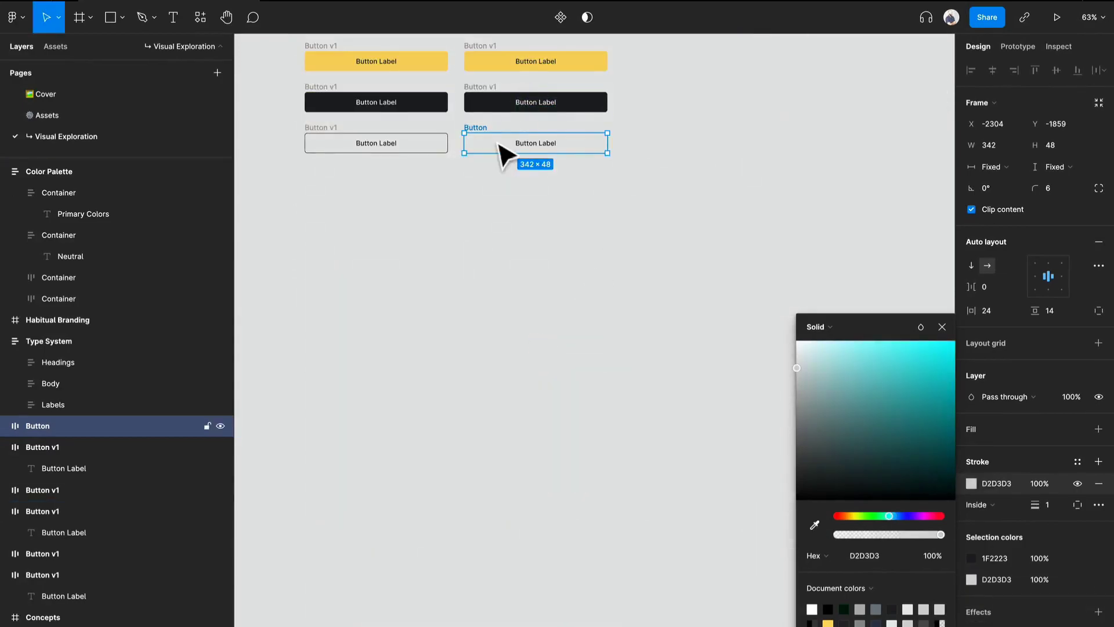
scroll(500, 146, up, 10)
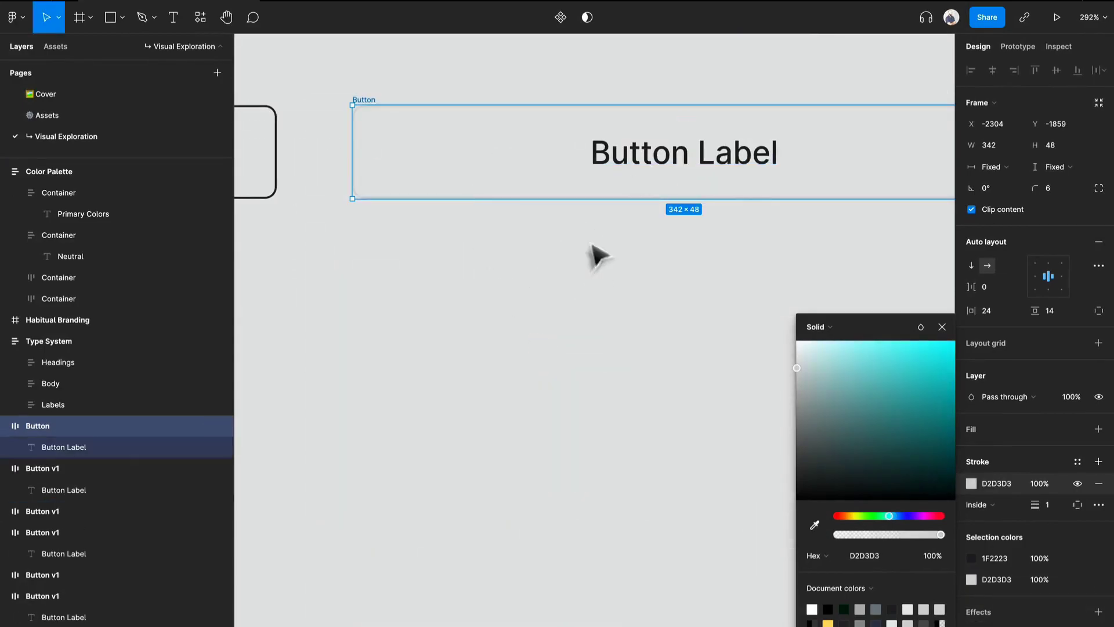
click(584, 249)
Recolor the second-column outlined button's label with 363939 sampled from the neutral palette.
click(647, 145)
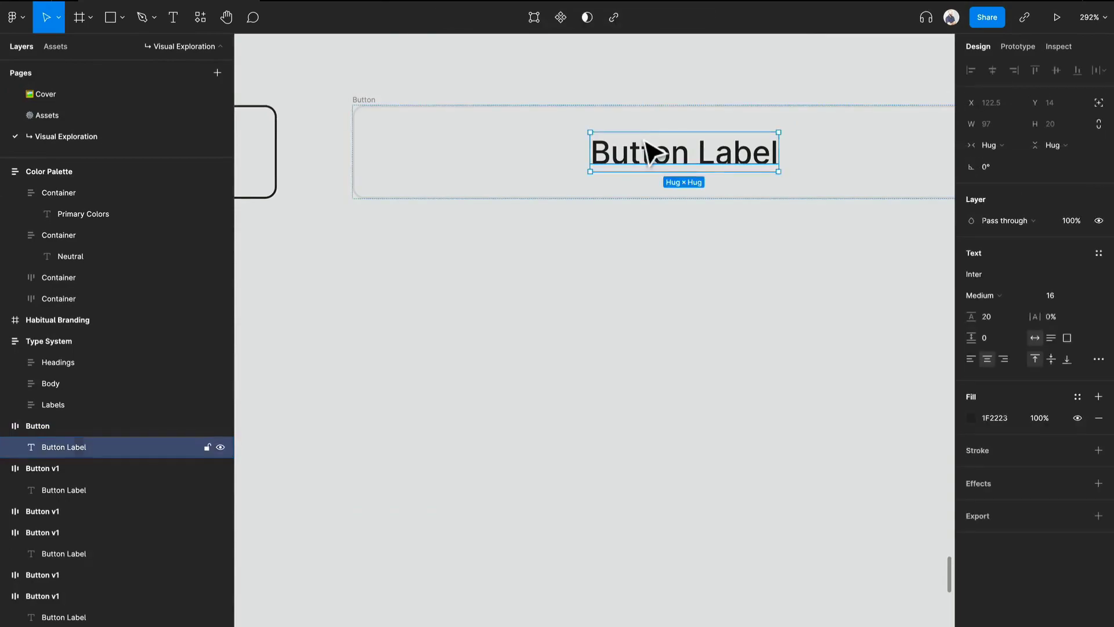
click(976, 413)
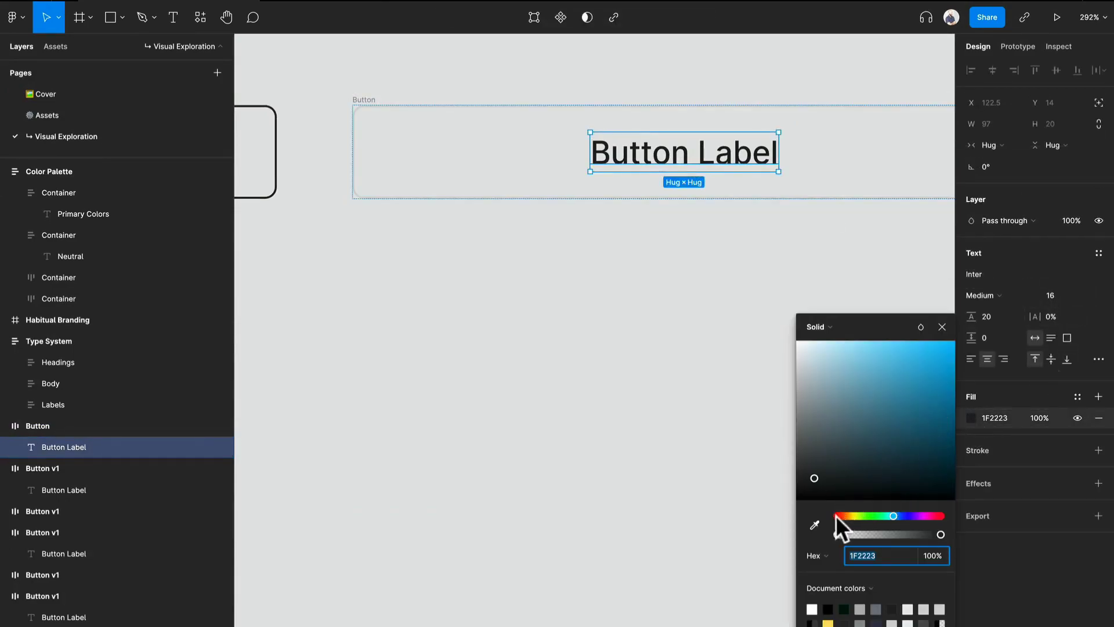
click(814, 524)
scroll(644, 366, down, 10)
scroll(645, 348, up, 5)
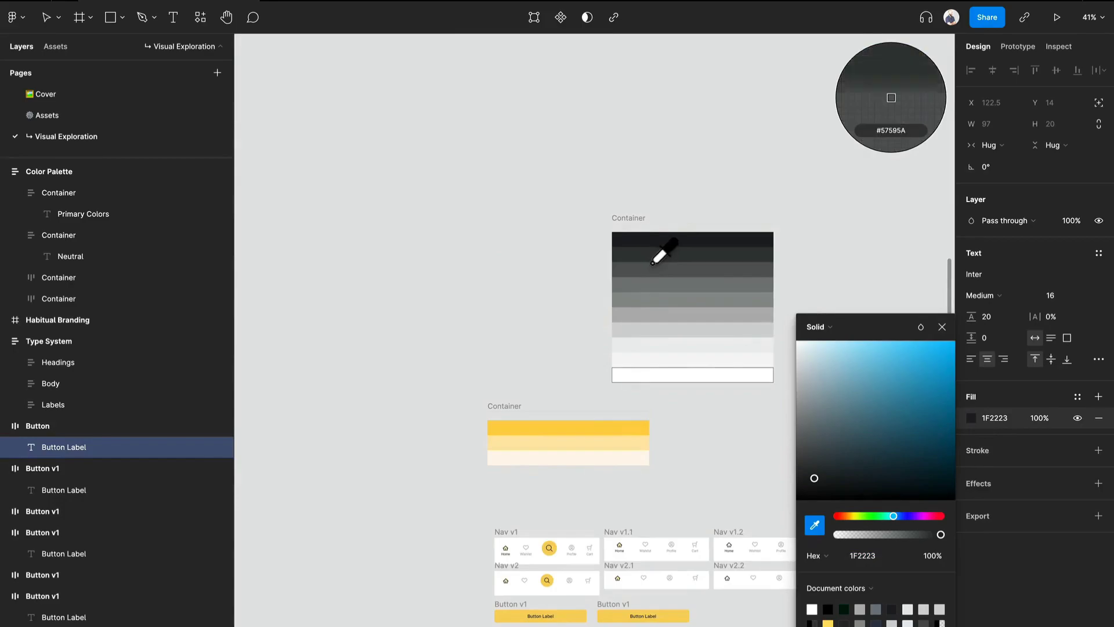
click(652, 259)
scroll(638, 418, down, 8)
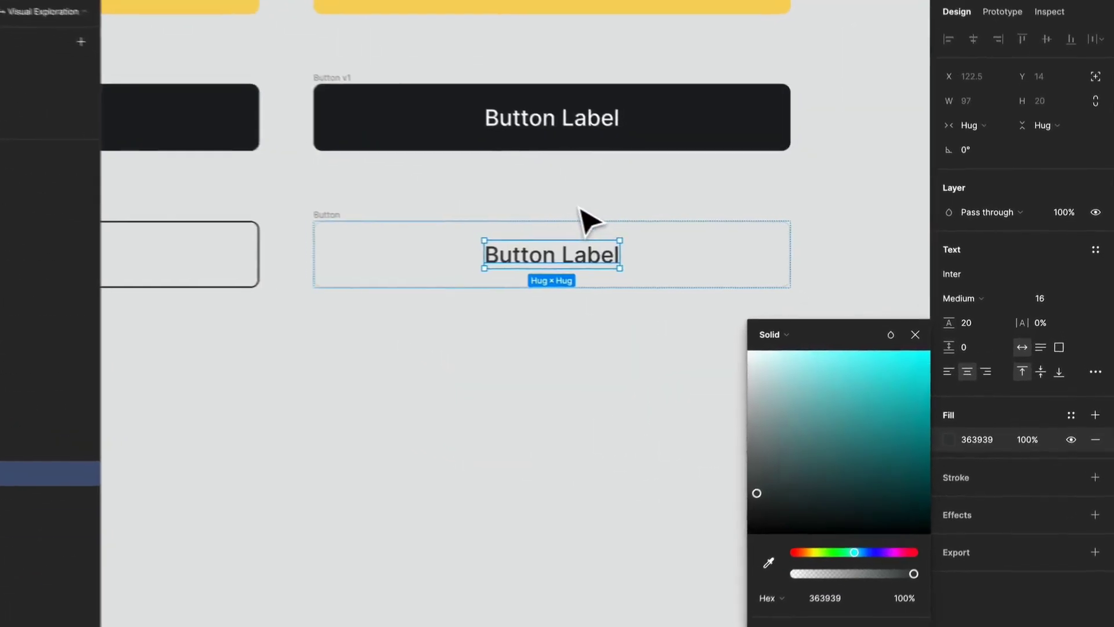
click(510, 345)
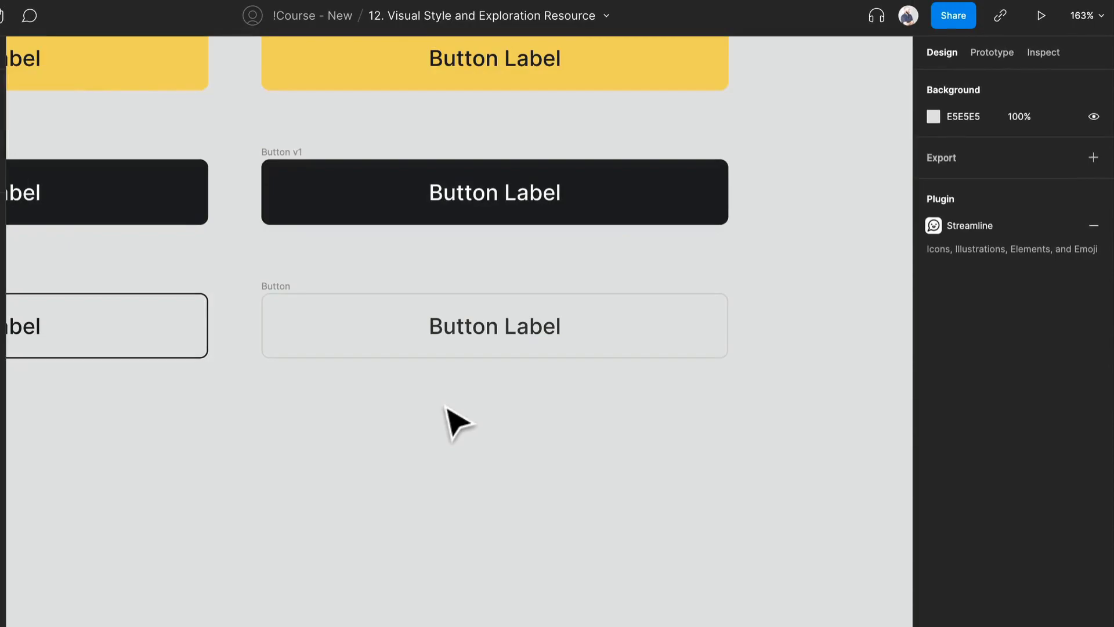
Draw a white frame about 394 × 102 around the second-column outlined button.
key(f)
drag(243, 261, 780, 399)
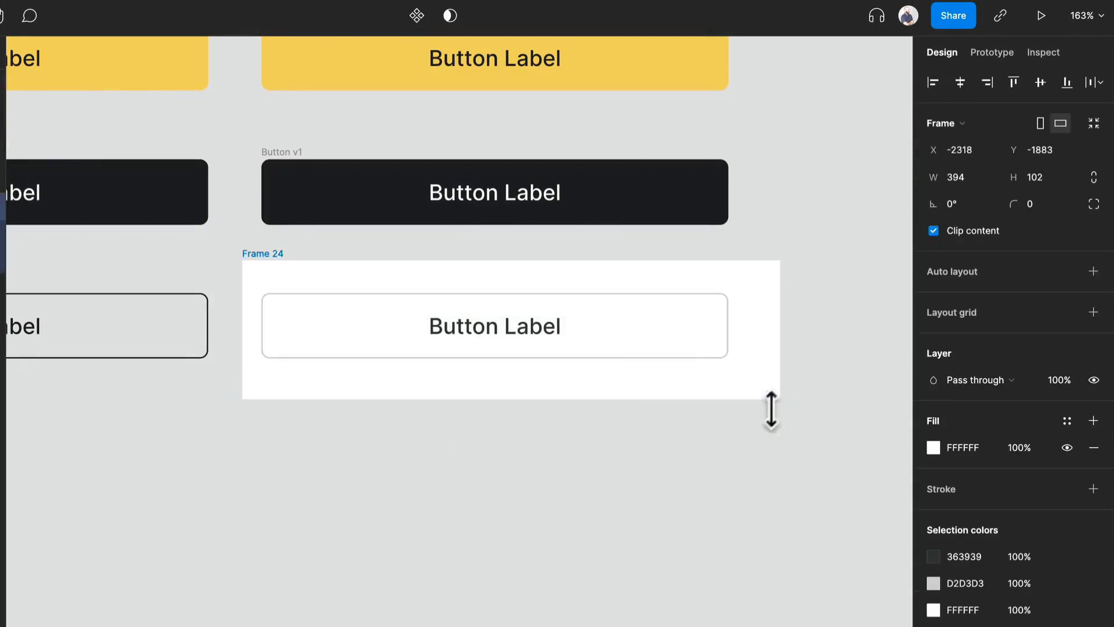
Try EFEFEF sampled from the neutral palette as the framed button's stroke color and undo the change.
click(473, 355)
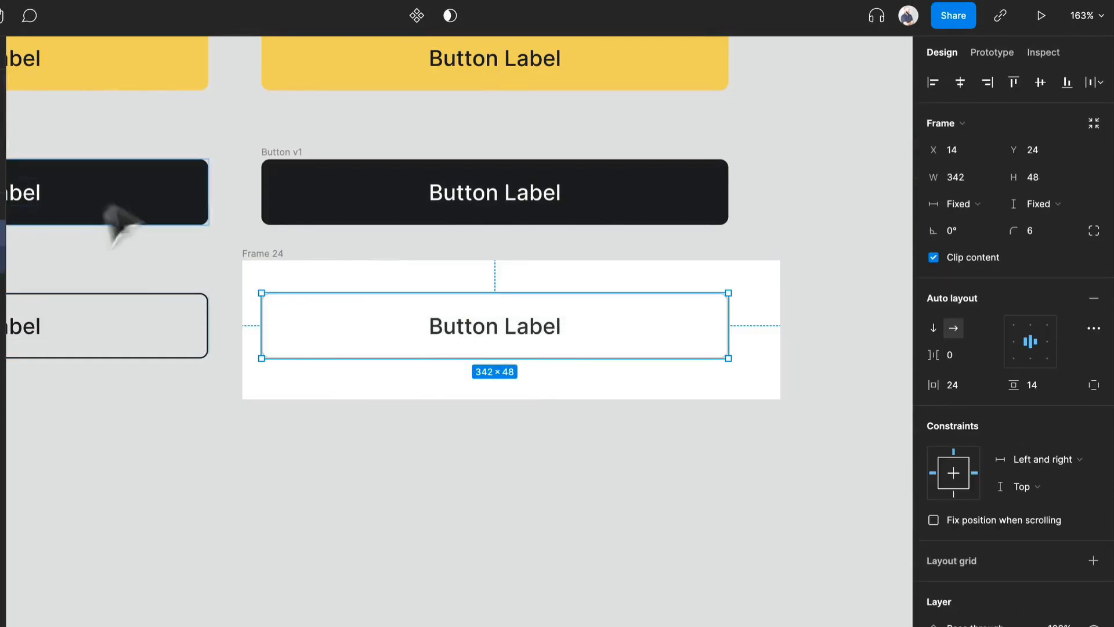
key(i)
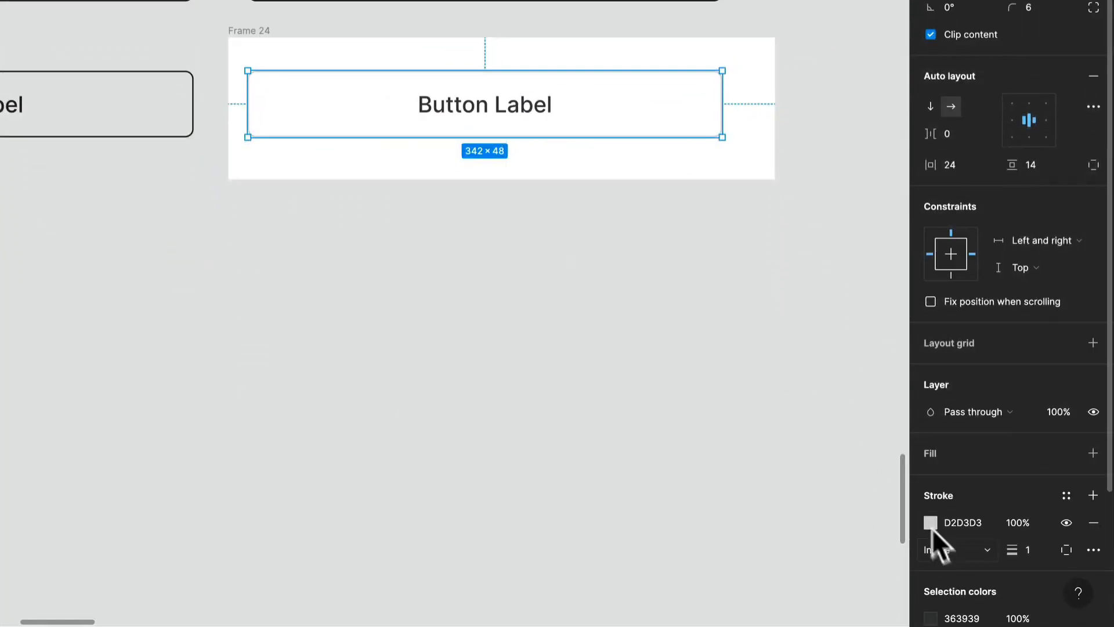
click(930, 523)
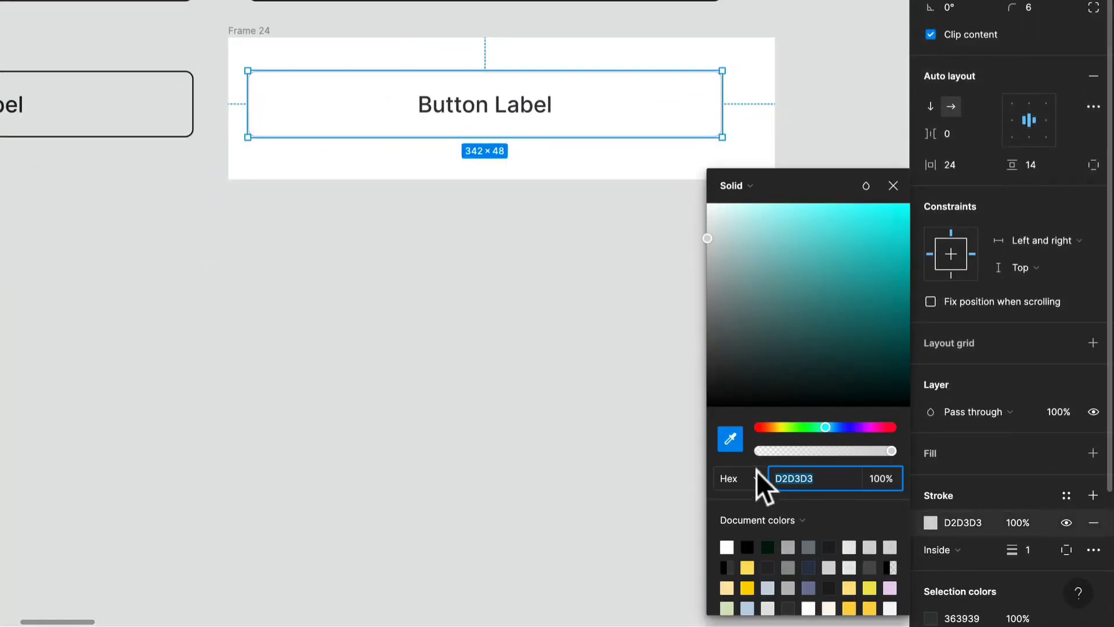
click(731, 439)
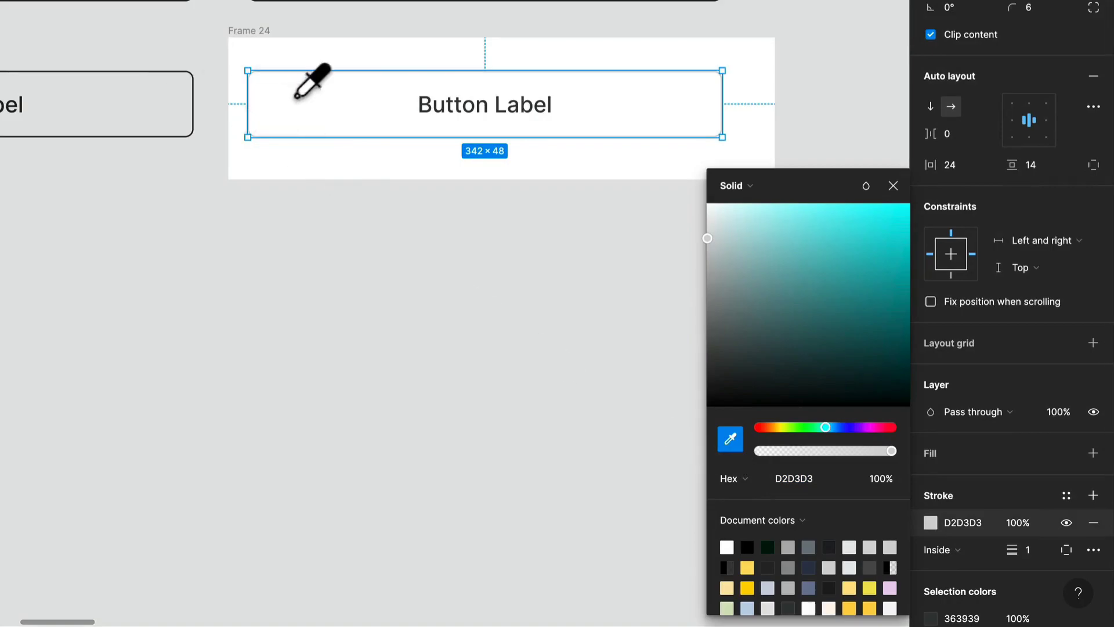
scroll(228, 97, up, 4)
scroll(228, 97, down, 5)
scroll(316, 158, up, 6)
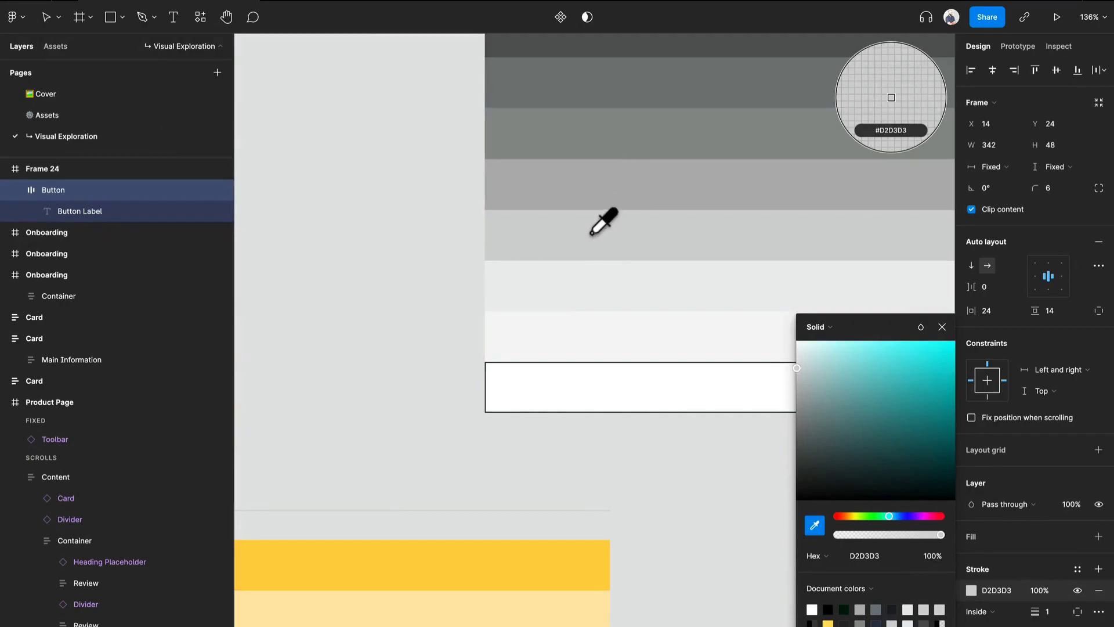
click(591, 274)
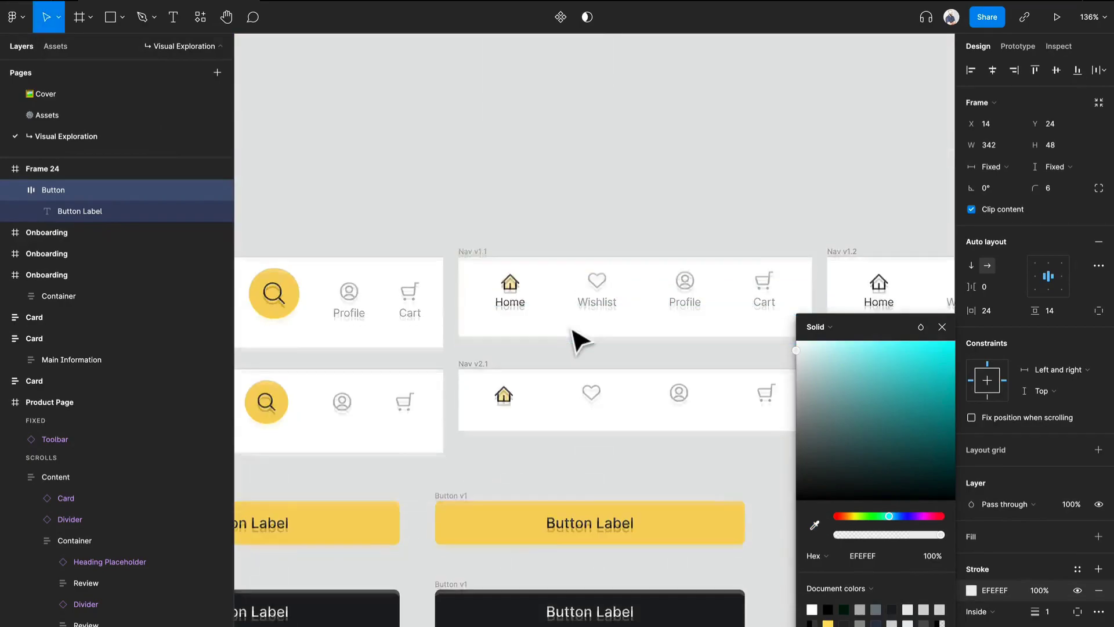
scroll(574, 335, down, 10)
click(574, 268)
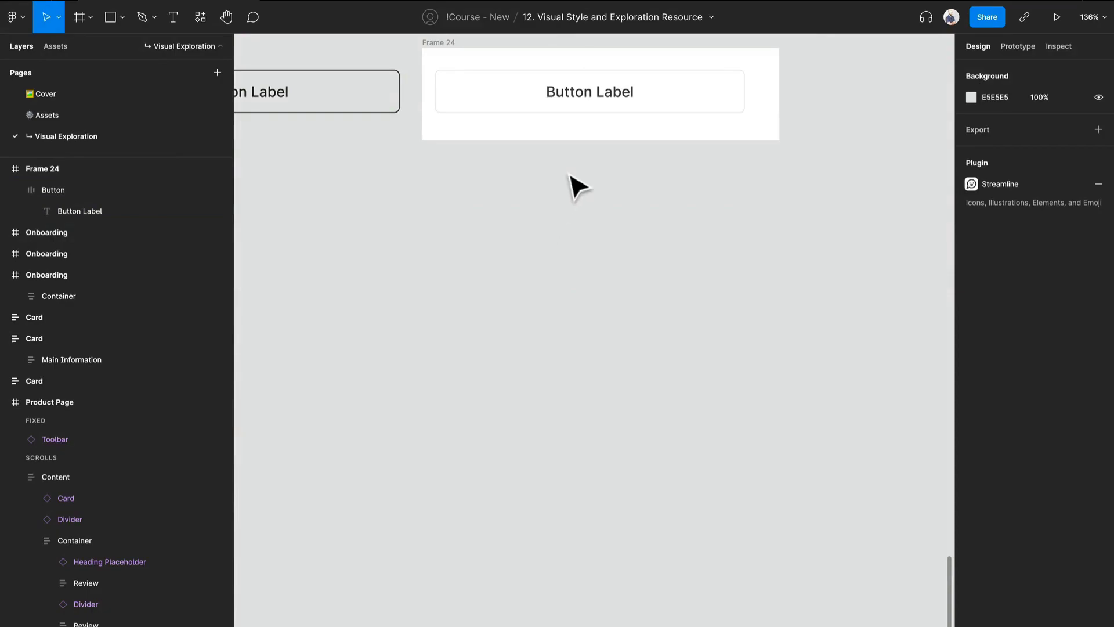
key(ctrl+z)
scroll(571, 169, up, 1)
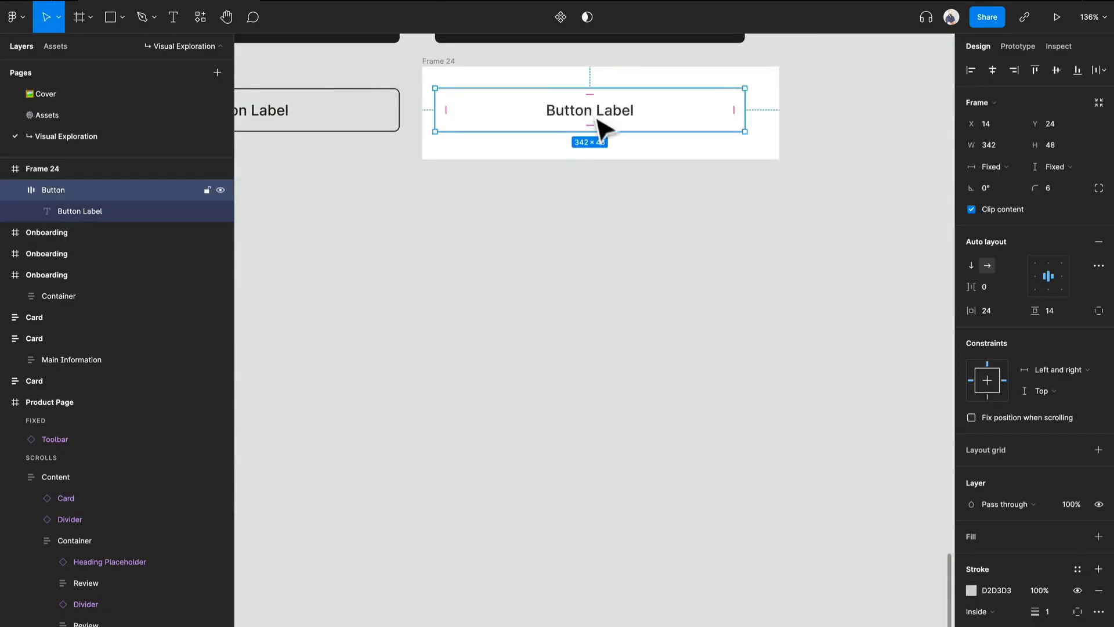
Recolor the framed outlined button's label with a softer dark grey sampled from the neutral palette.
double_click(599, 119)
key(i)
scroll(572, 151, up, 10)
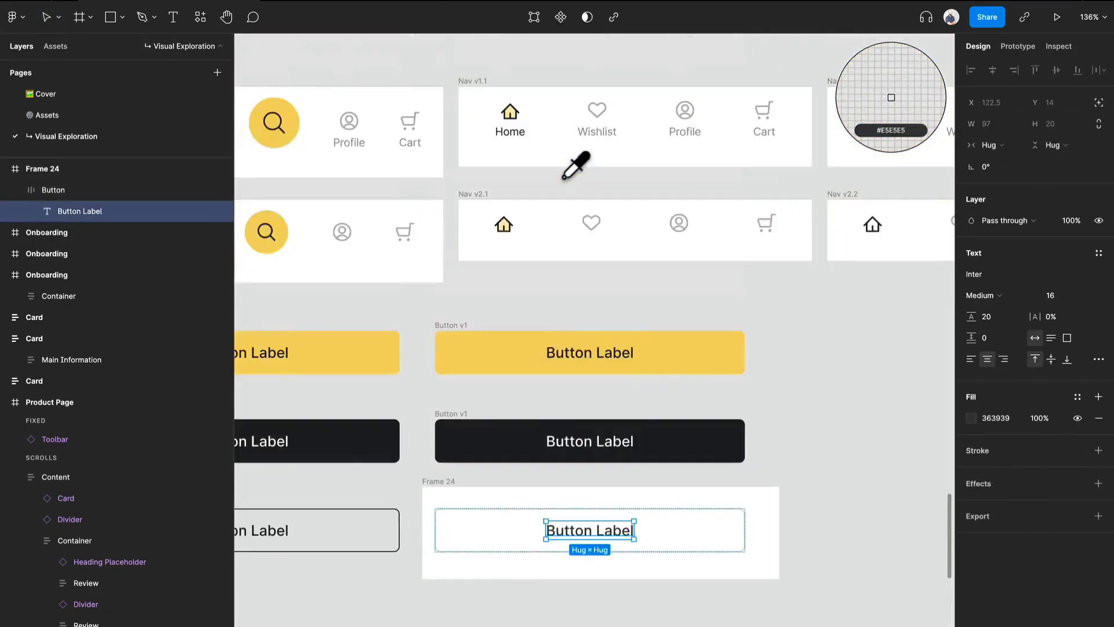
scroll(571, 171, up, 15)
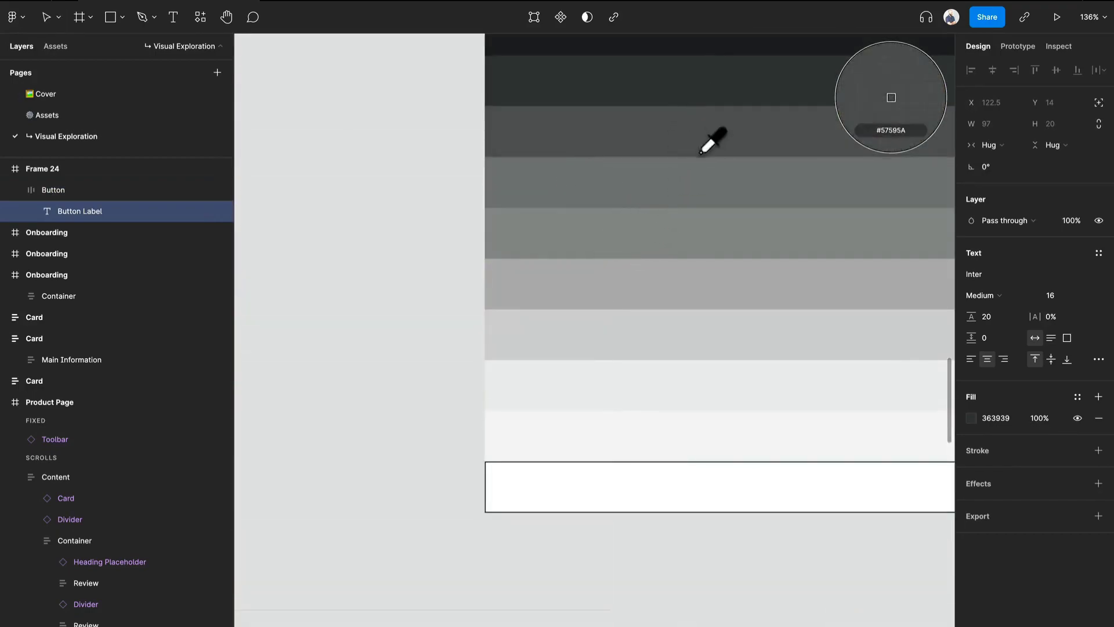
scroll(709, 139, up, 5)
click(667, 325)
scroll(666, 328, down, 20)
right_click(661, 318)
key(Escape)
click(532, 519)
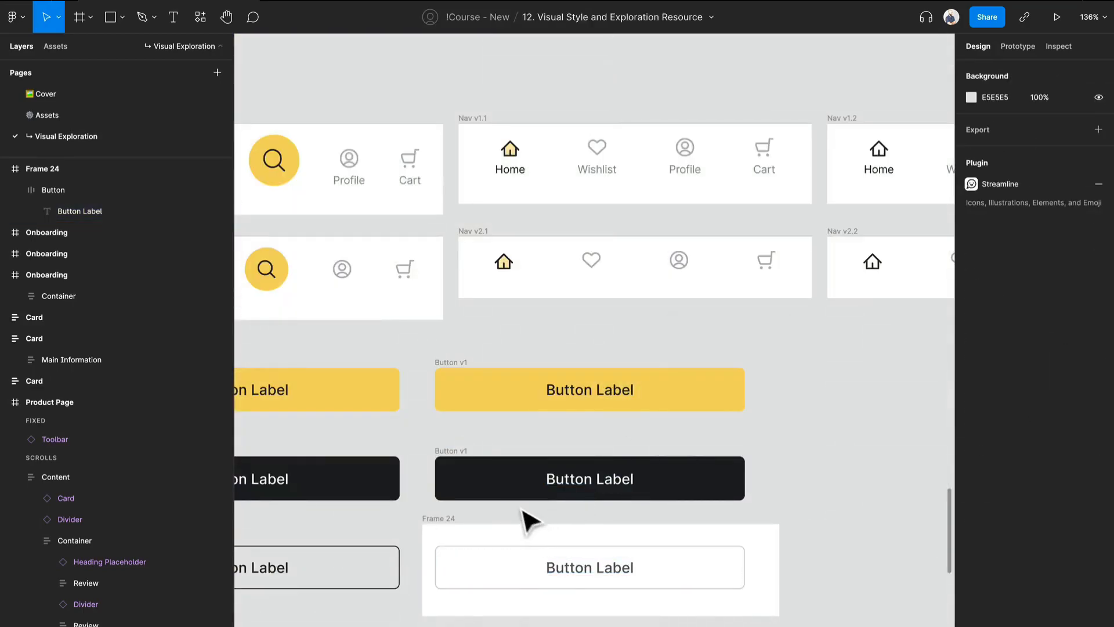
Ungroup the white frame so the outlined button sits directly on the canvas.
scroll(532, 522, down, 2)
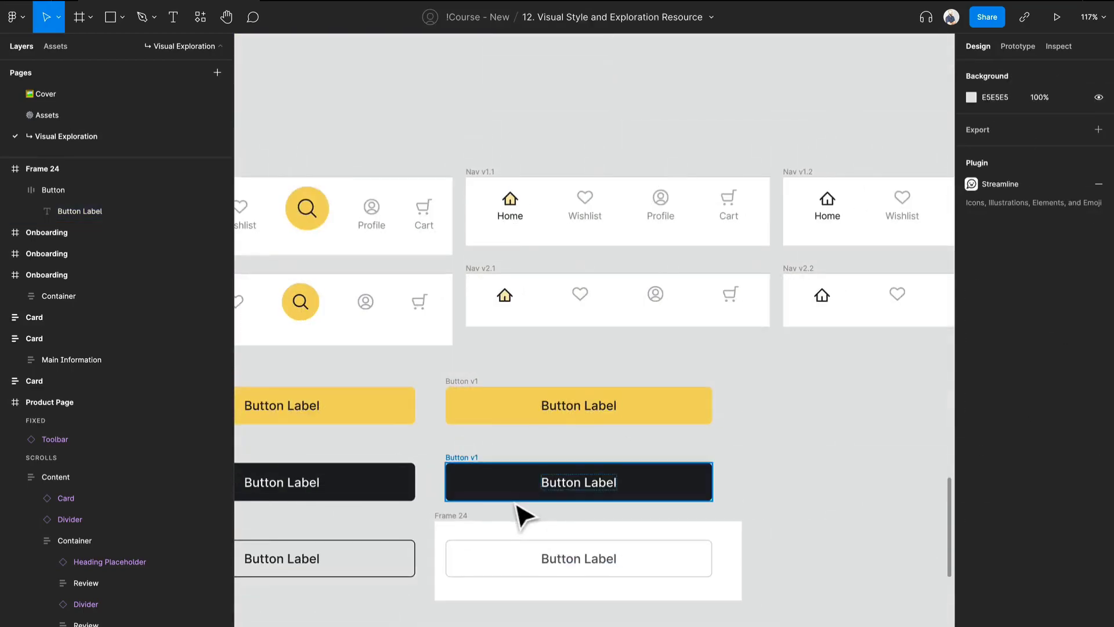
click(467, 520)
key(ctrl+shift+g)
click(778, 548)
drag(773, 549, 808, 386)
Rename the second-column outlined button as "Button v2".
click(546, 385)
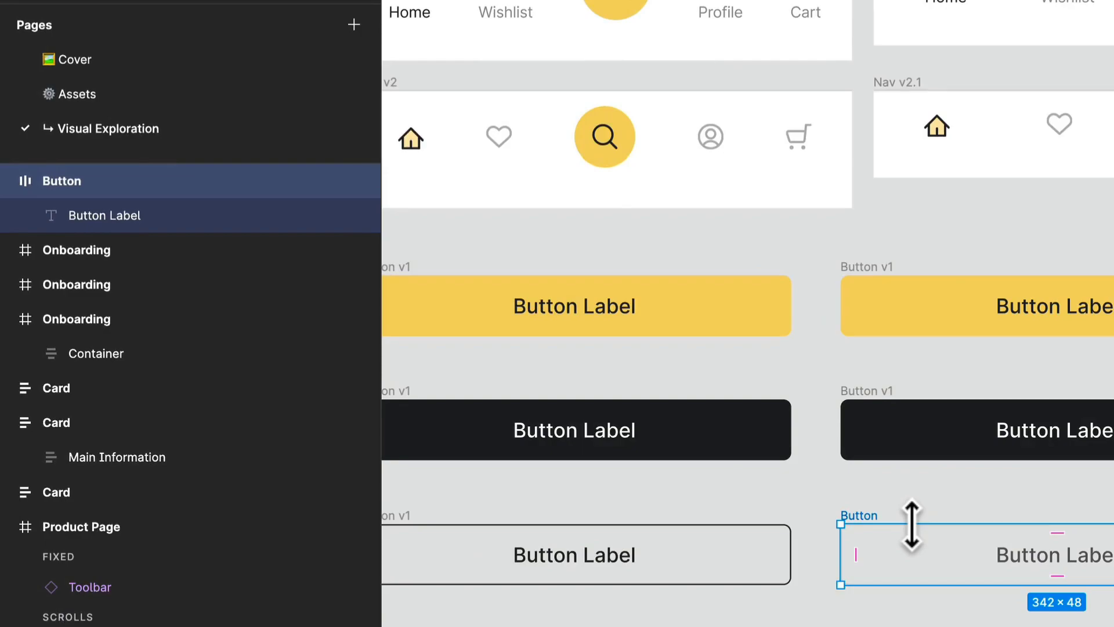
key(ctrl+r)
text(Button v)
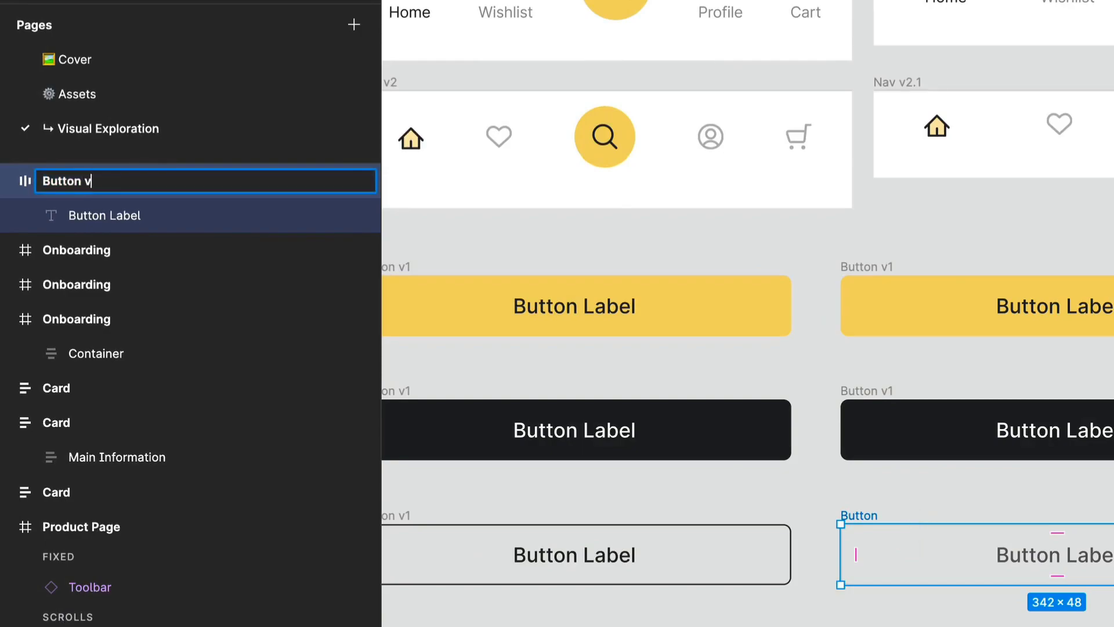
text(2)
key(Return)
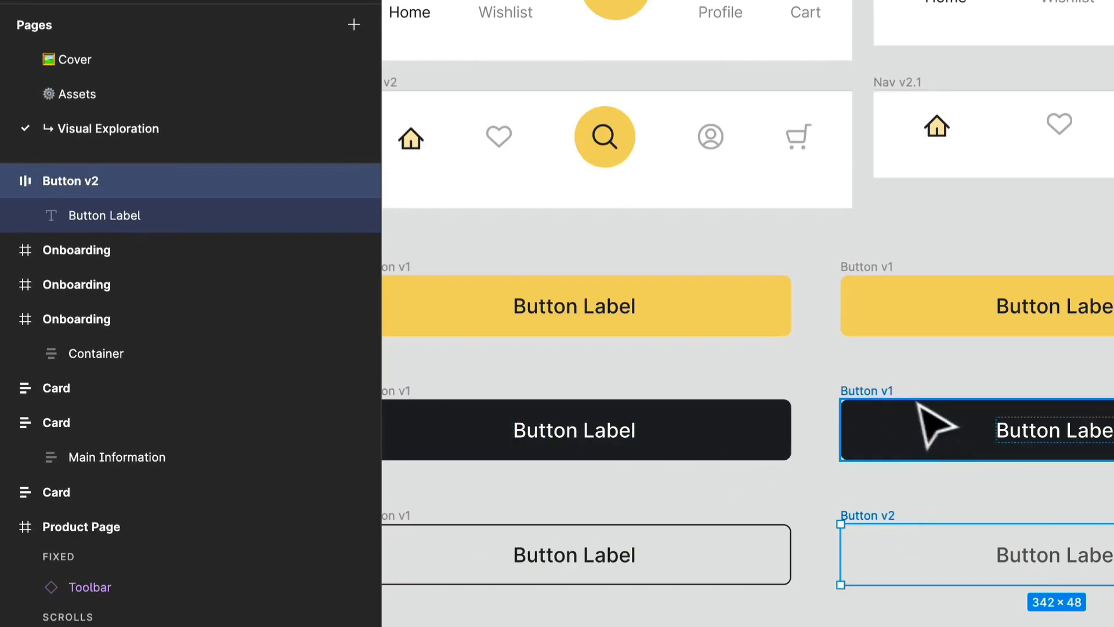
Delete the dark button copy in the second column.
click(884, 394)
key(Delete)
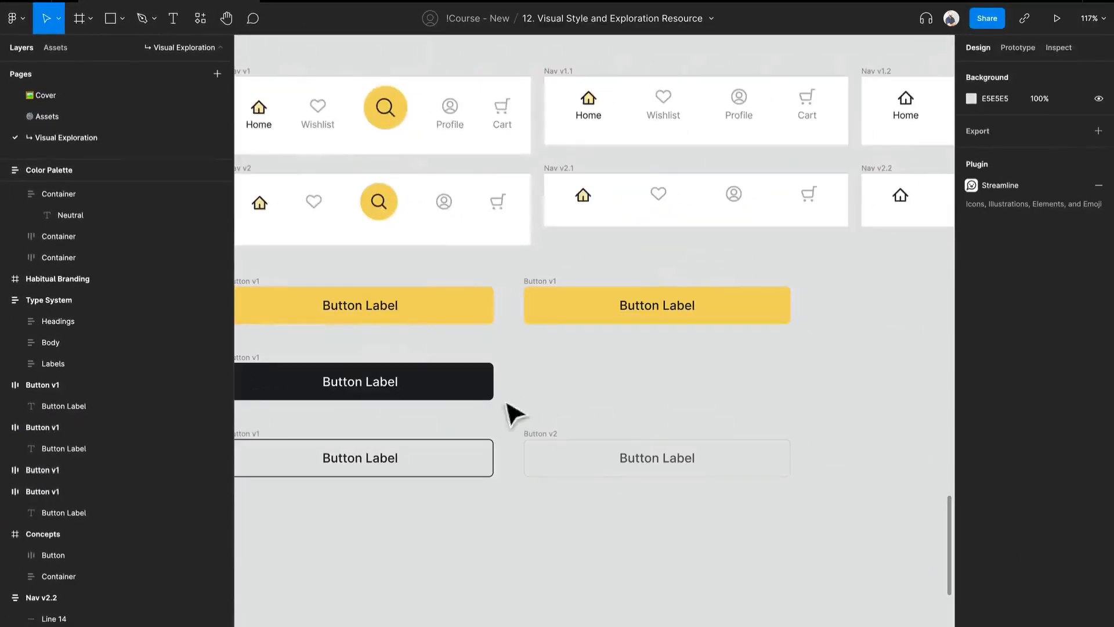
Recolor the second-column yellow button's label with FFFFFF sampled from the neutral palette.
click(689, 310)
double_click(651, 305)
key(i)
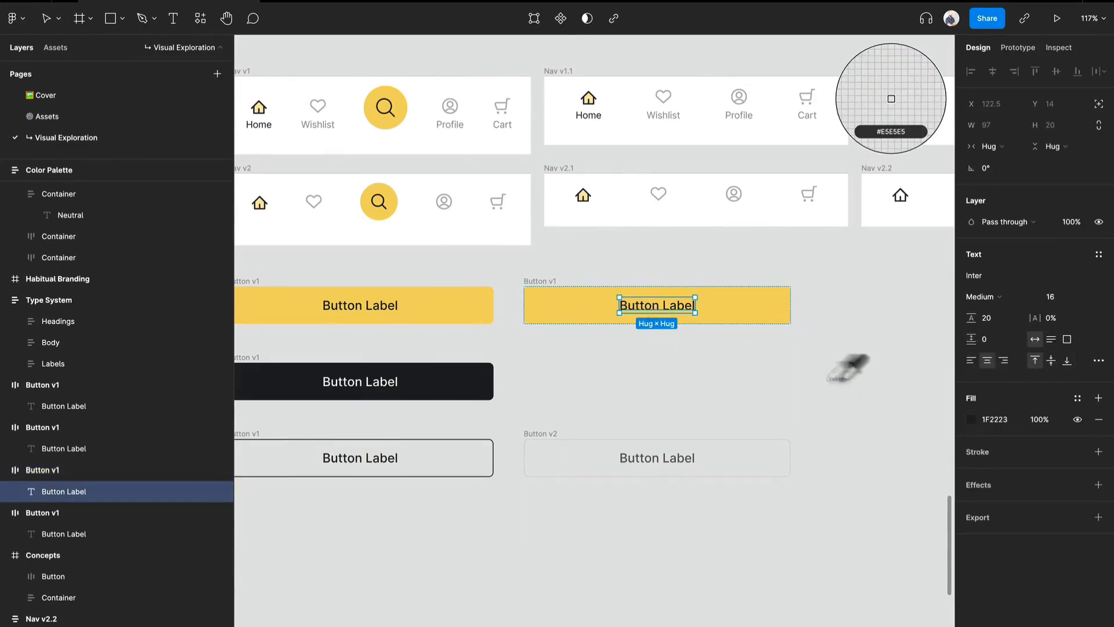
scroll(746, 428, up, 10)
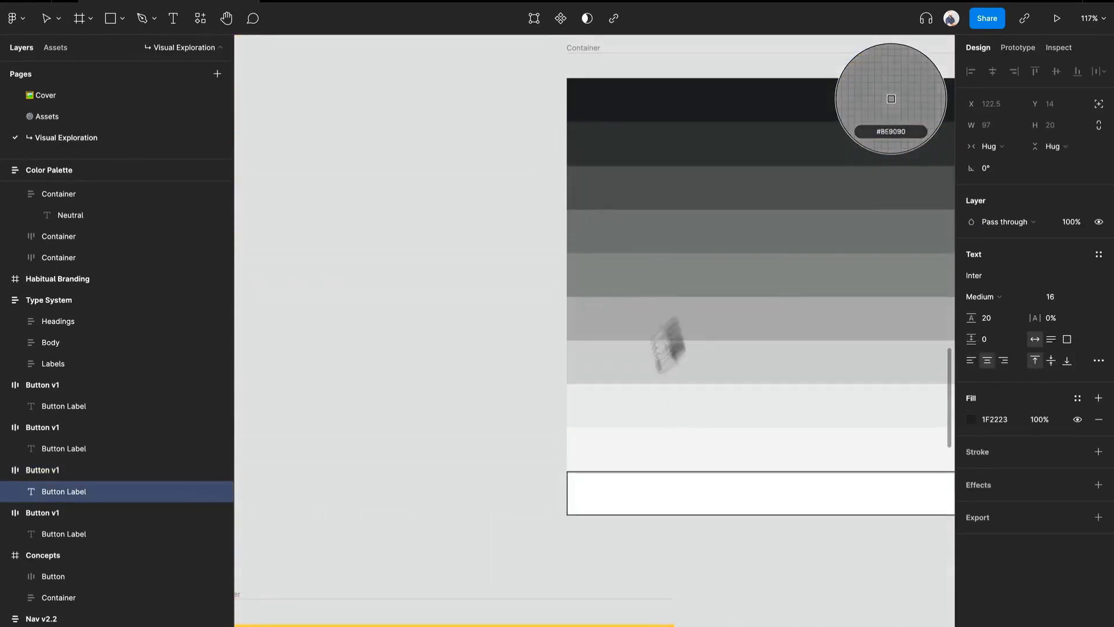
click(691, 482)
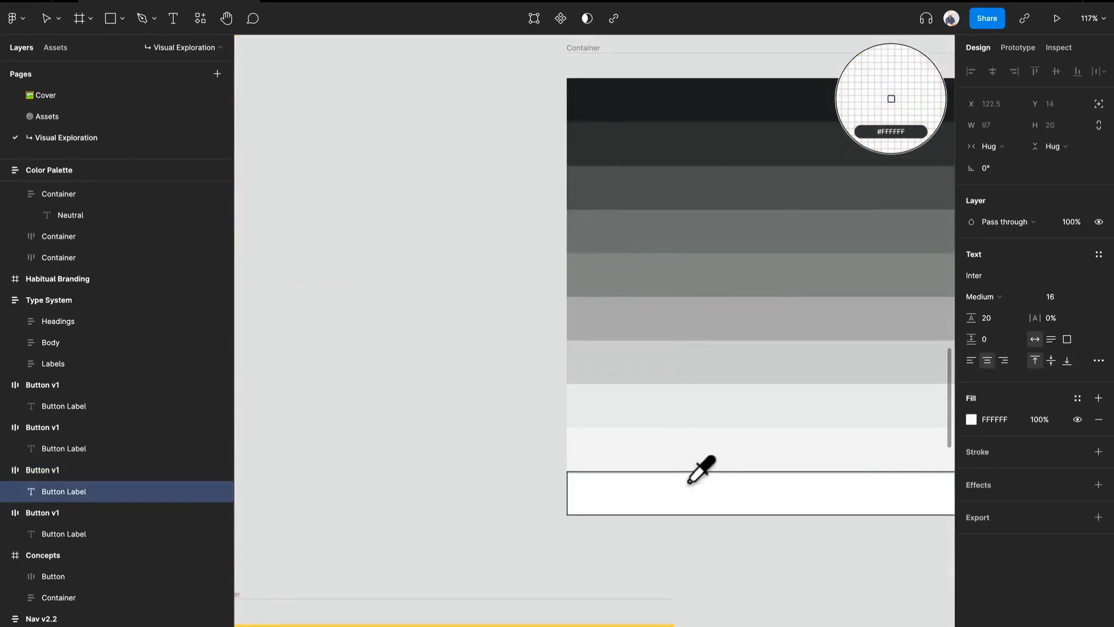
scroll(696, 489, down, 10)
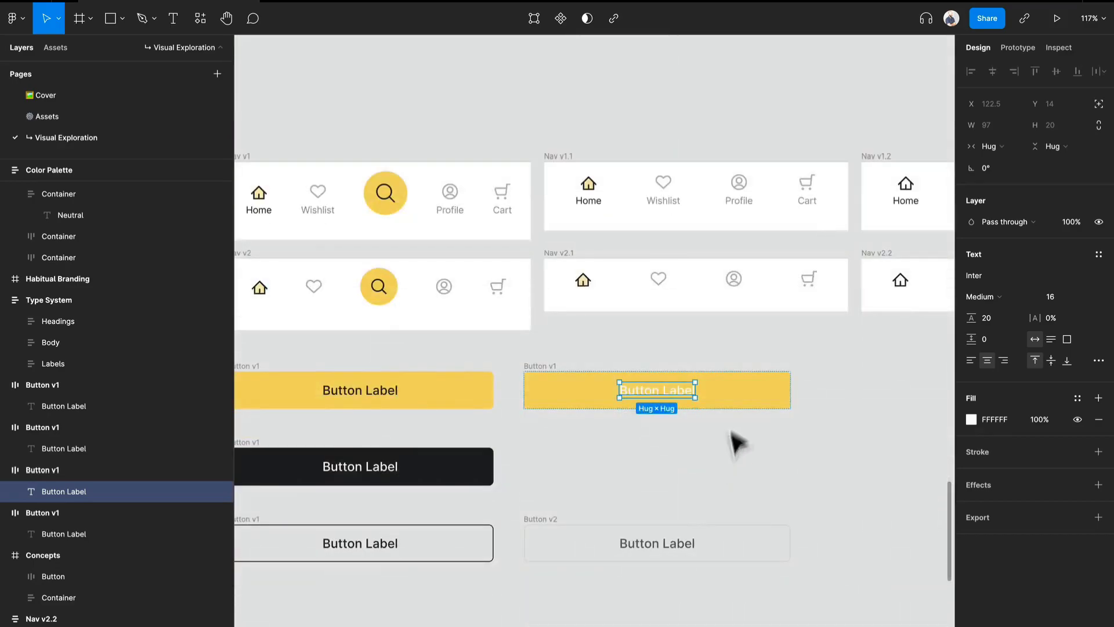
Change the second-column yellow button's fill to the darker amber D49F07 and rename the button as "Button v2".
click(748, 400)
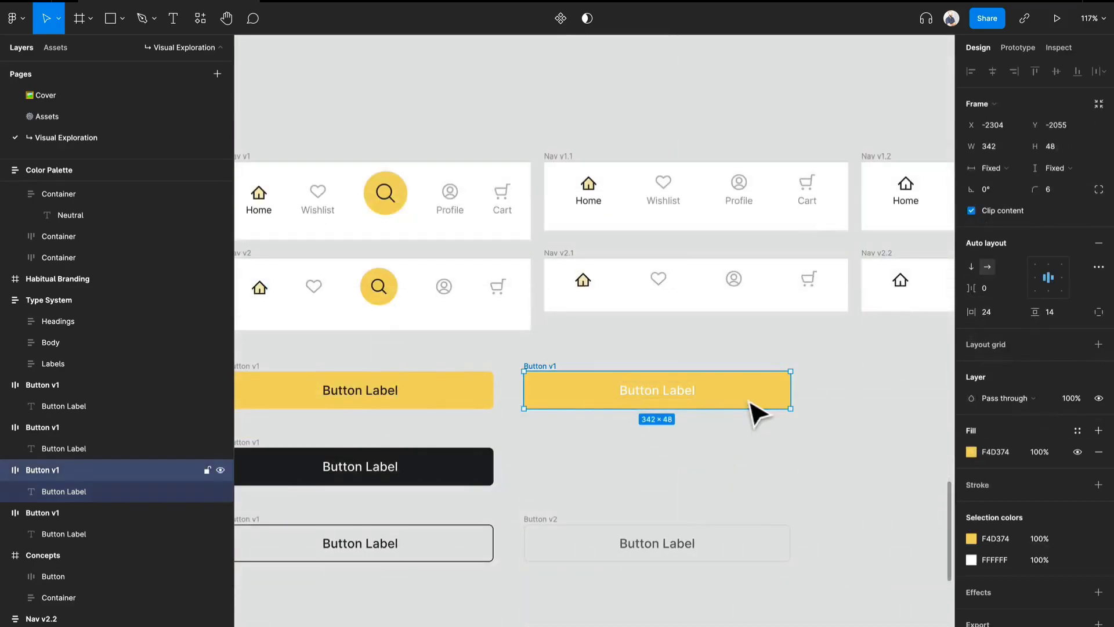
click(972, 452)
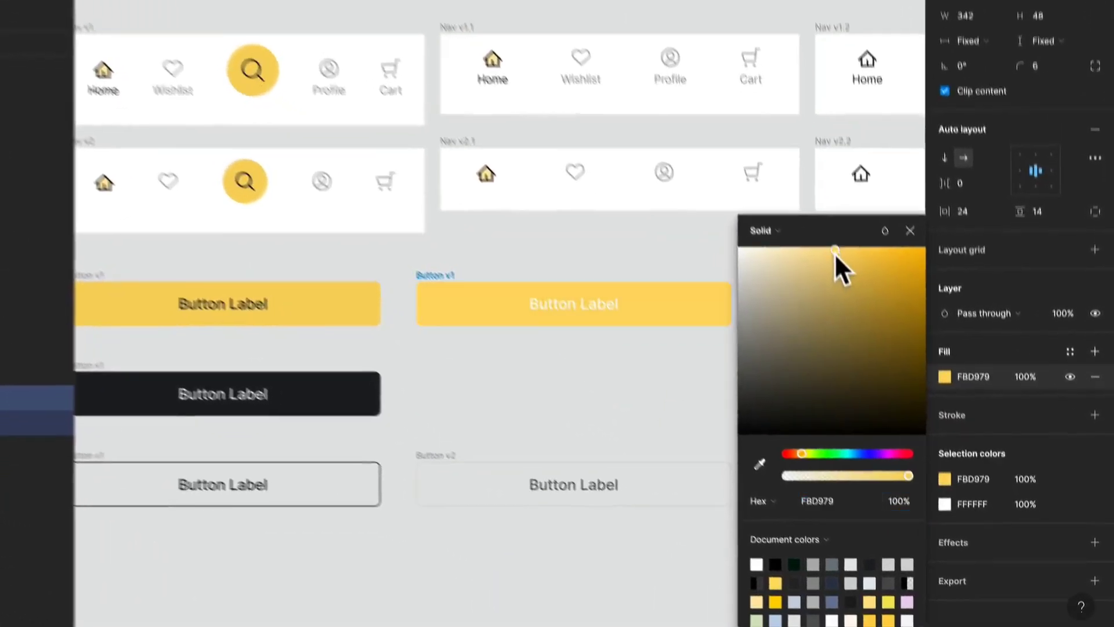
click(881, 357)
drag(825, 240, 900, 210)
drag(831, 242, 938, 273)
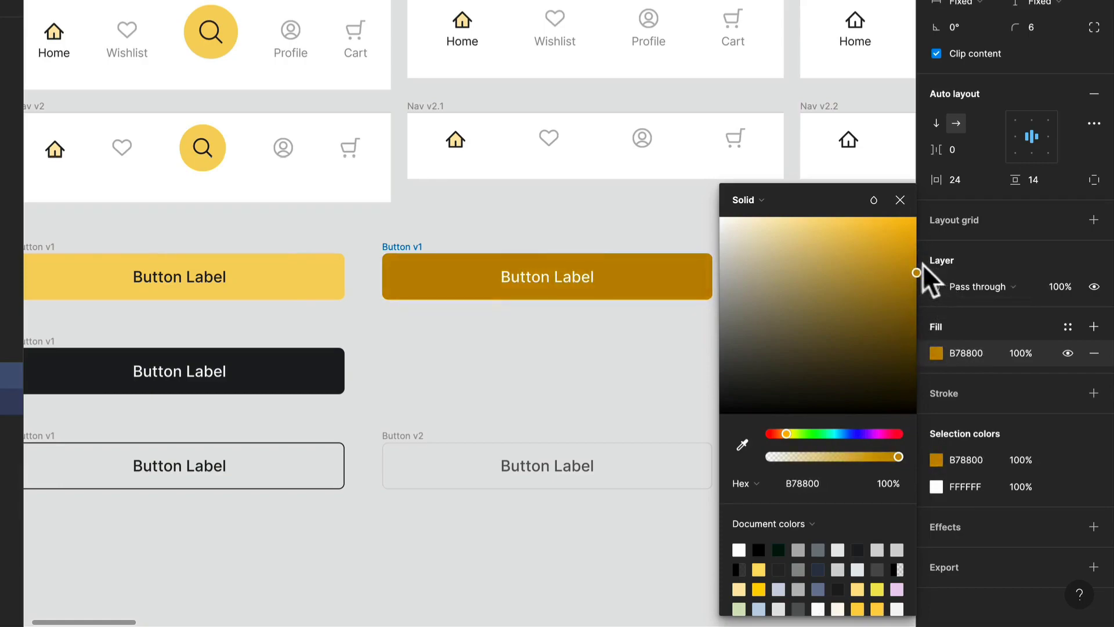
click(909, 250)
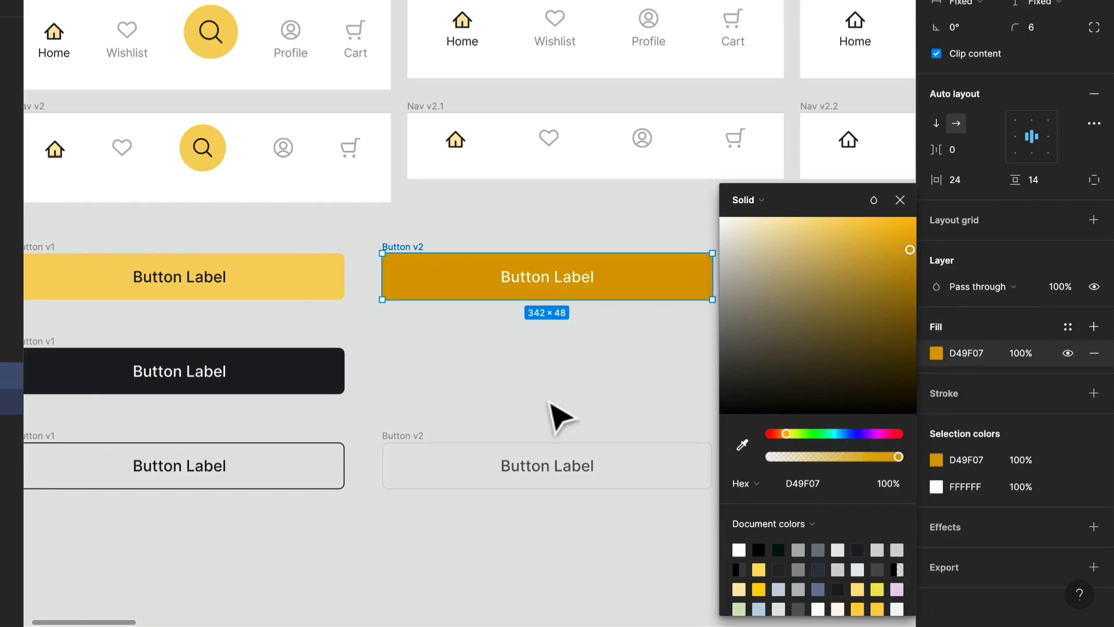
click(559, 415)
scroll(559, 415, down, 2)
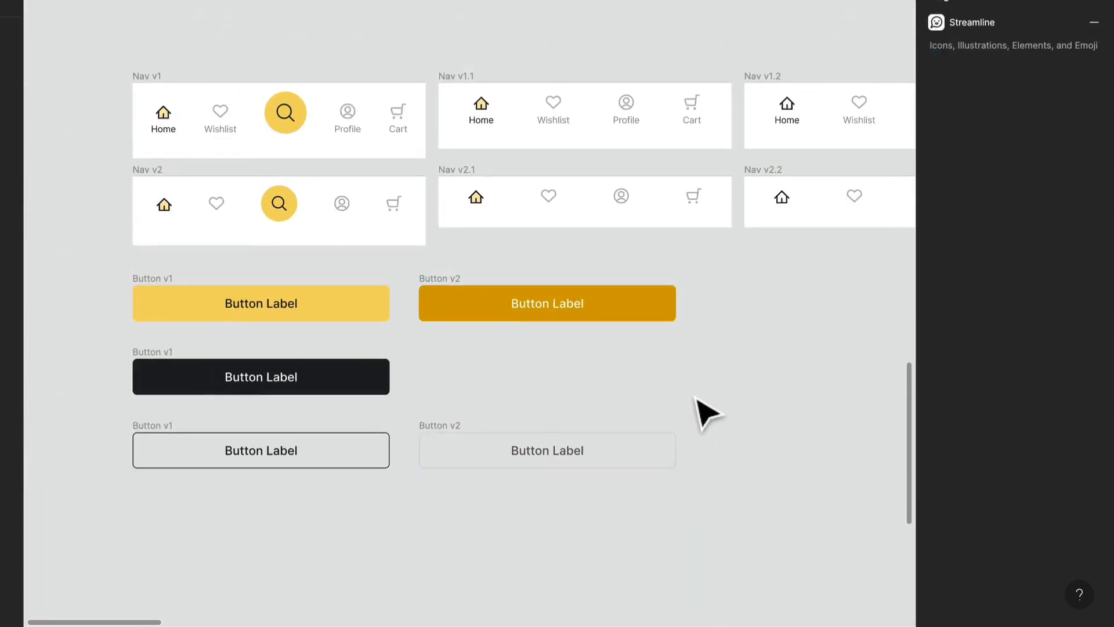
scroll(686, 415, down, 1)
drag(735, 293, 500, 414)
scroll(500, 414, down, 5)
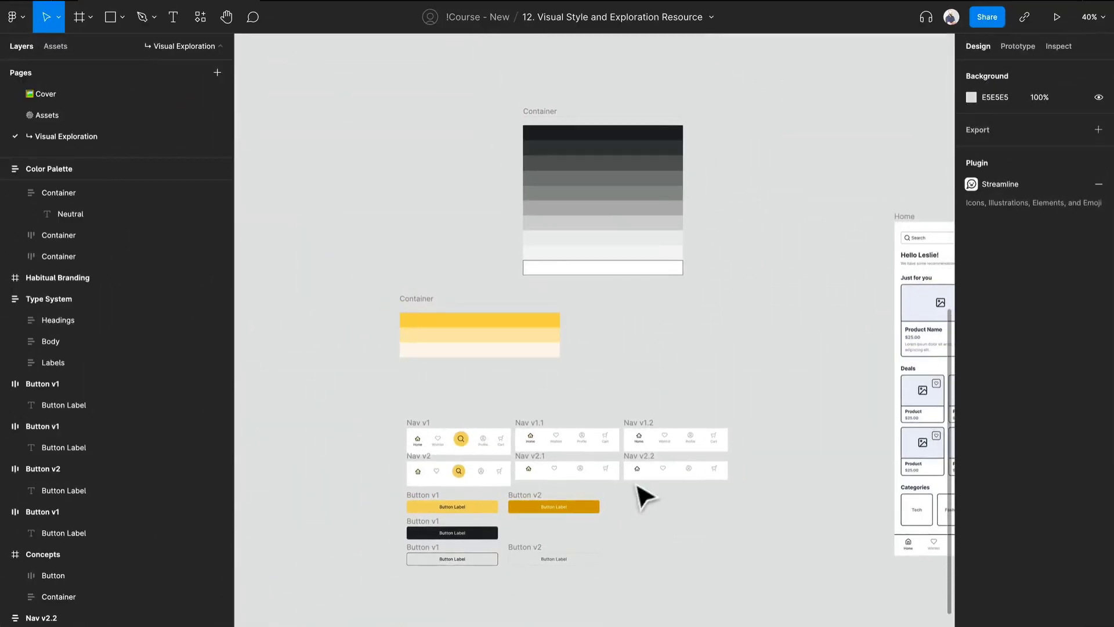
Examine the stroke and label colors of the outlined v1 and v2 buttons.
drag(639, 487, 667, 393)
scroll(586, 483, up, 5)
scroll(589, 493, left, 4)
scroll(589, 493, down, 1)
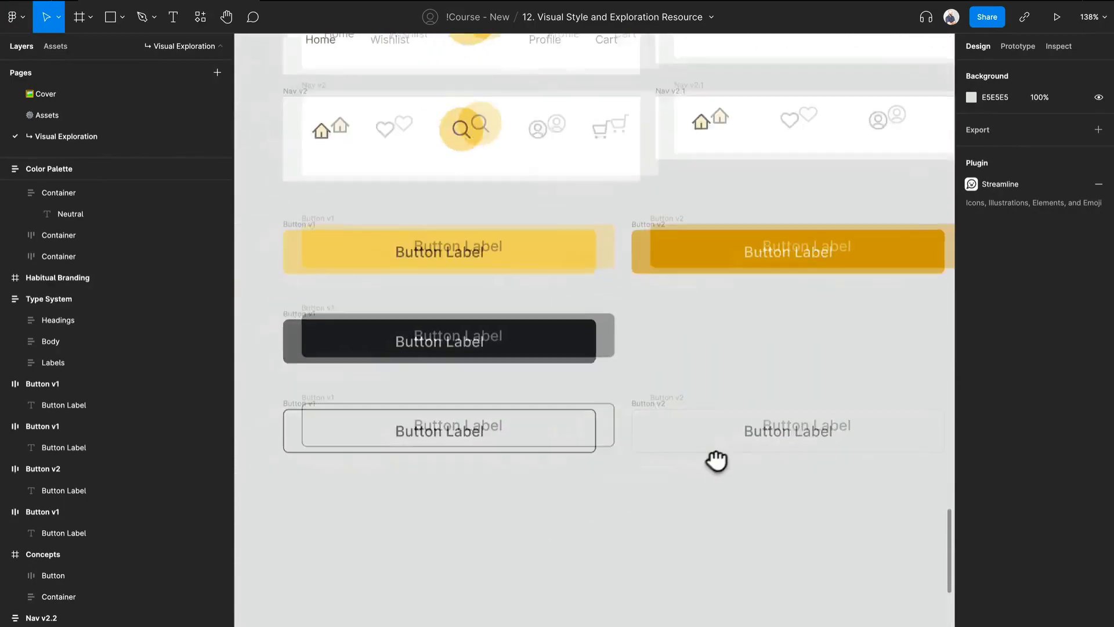
click(499, 427)
key(Escape)
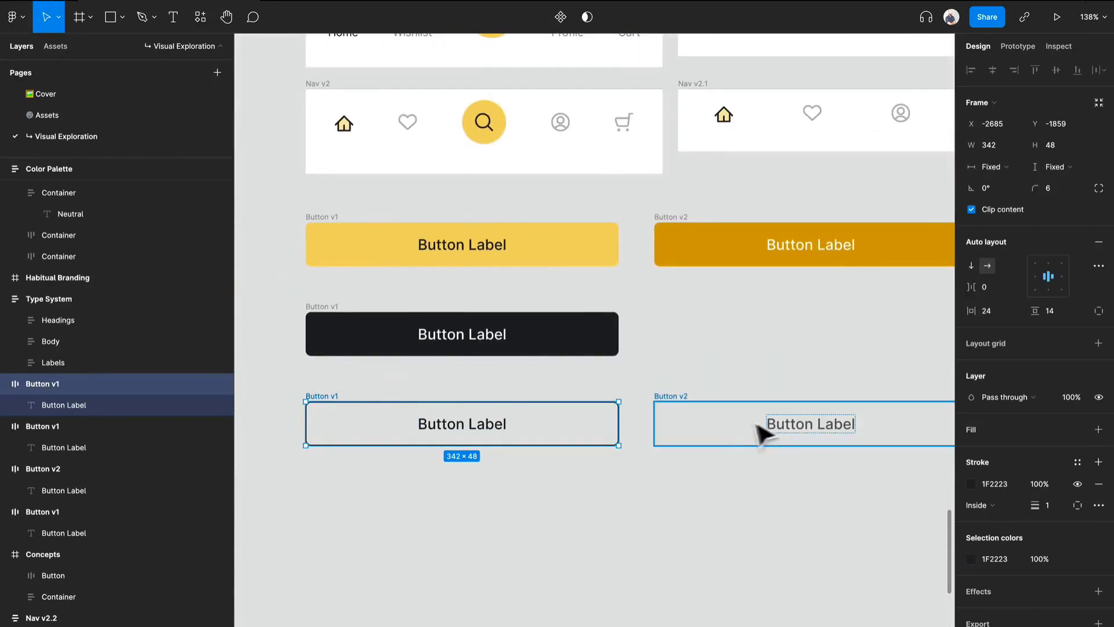
click(802, 429)
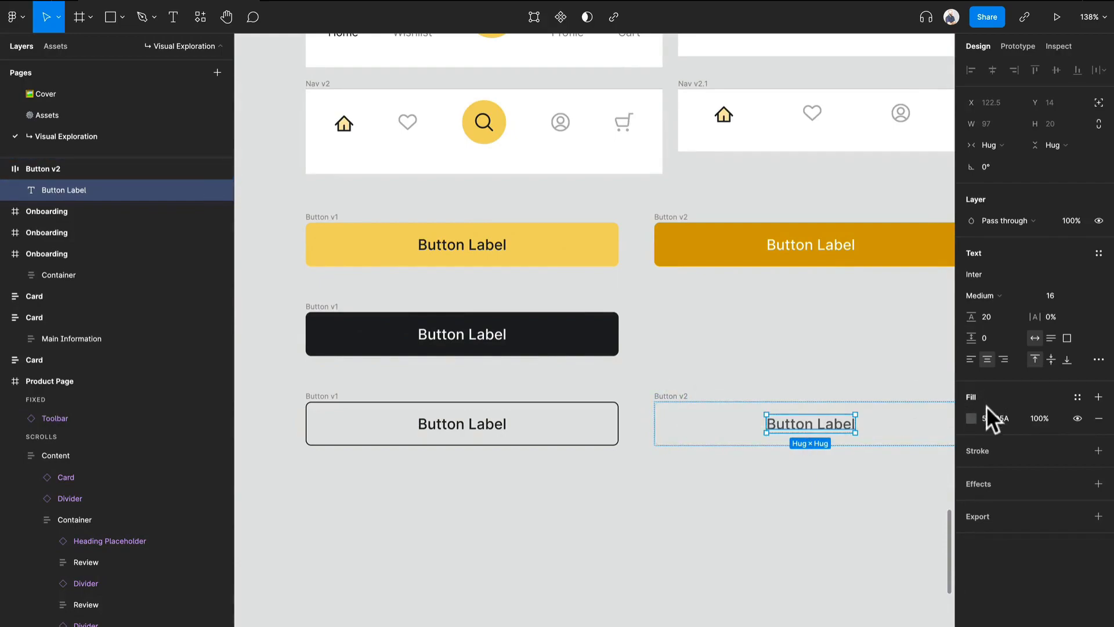
click(970, 418)
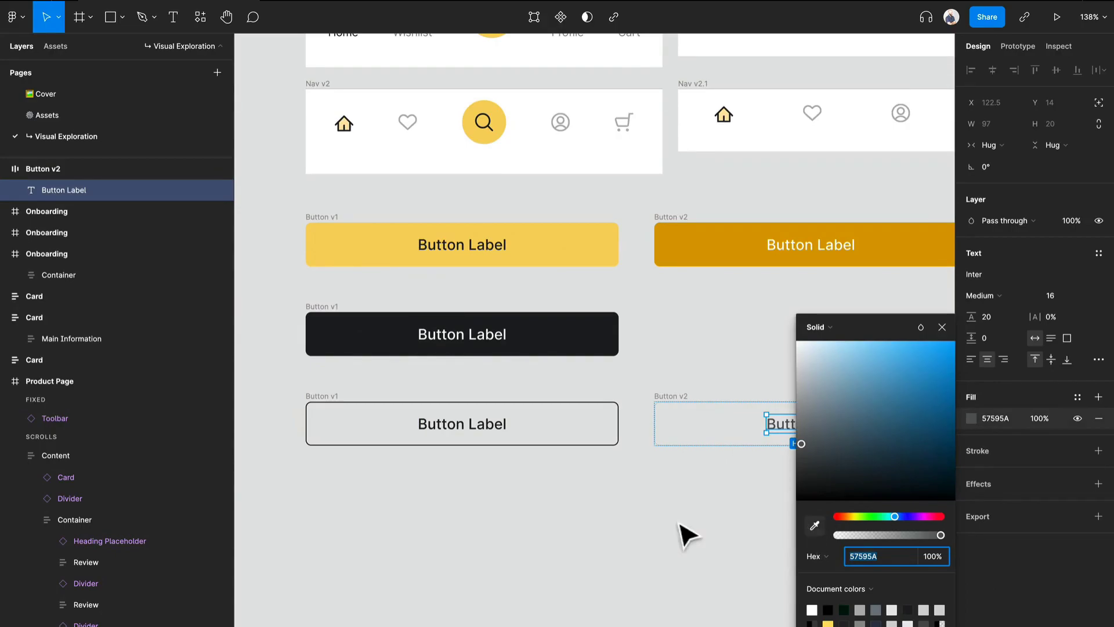
click(691, 535)
Duplicate the dark button below the outlined v1 button and fill the copy with EFEFEF sampled from the neutral palette.
click(326, 324)
drag(326, 324, 328, 495)
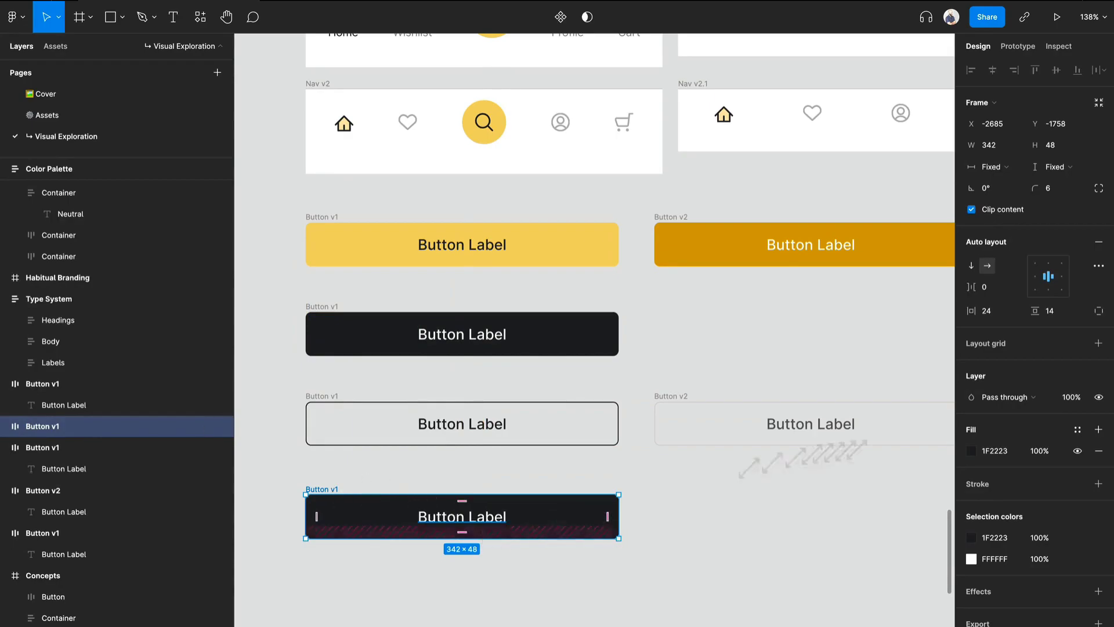
click(972, 452)
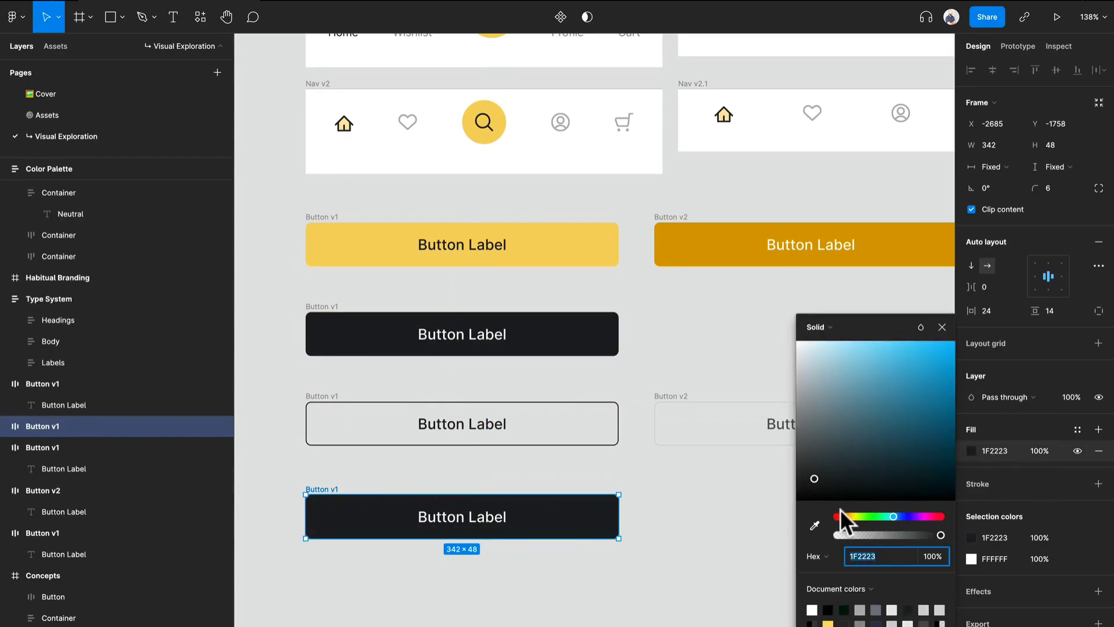
click(815, 525)
scroll(632, 275, up, 18)
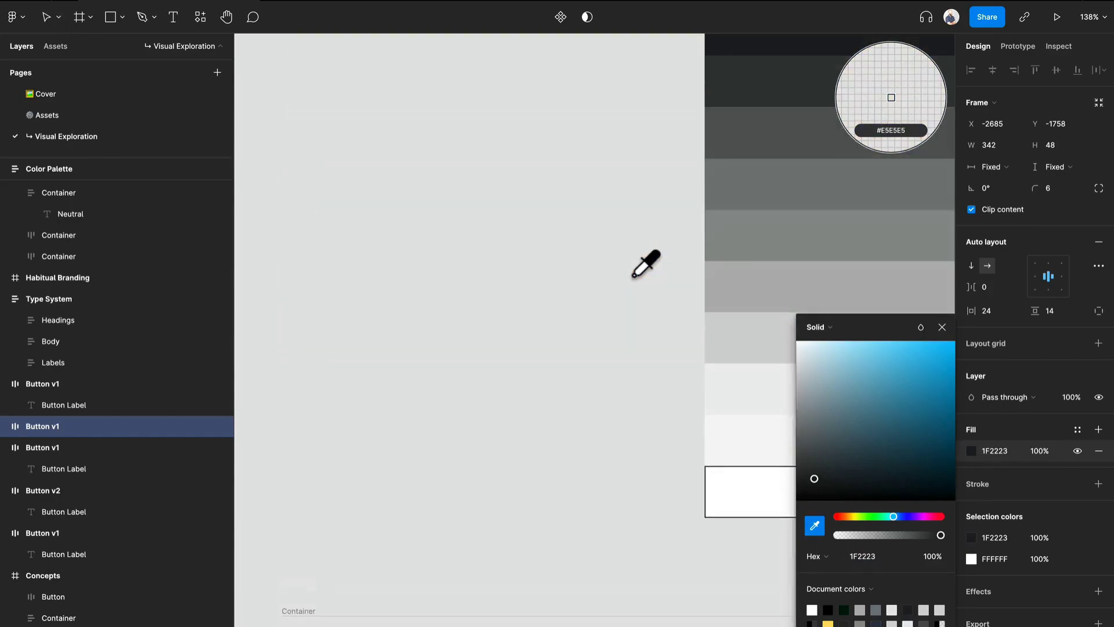
click(747, 377)
scroll(627, 391, down, 15)
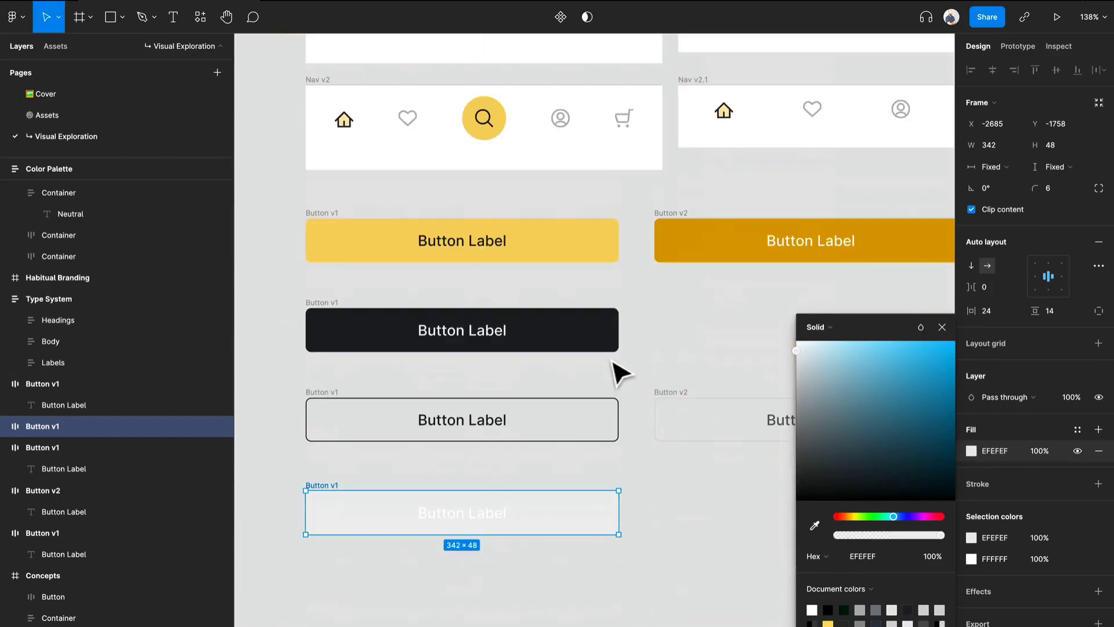
Recolor the light gray button's label with the dark gray 363939 sampled from the neutral palette.
double_click(496, 513)
key(i)
scroll(566, 398, up, 15)
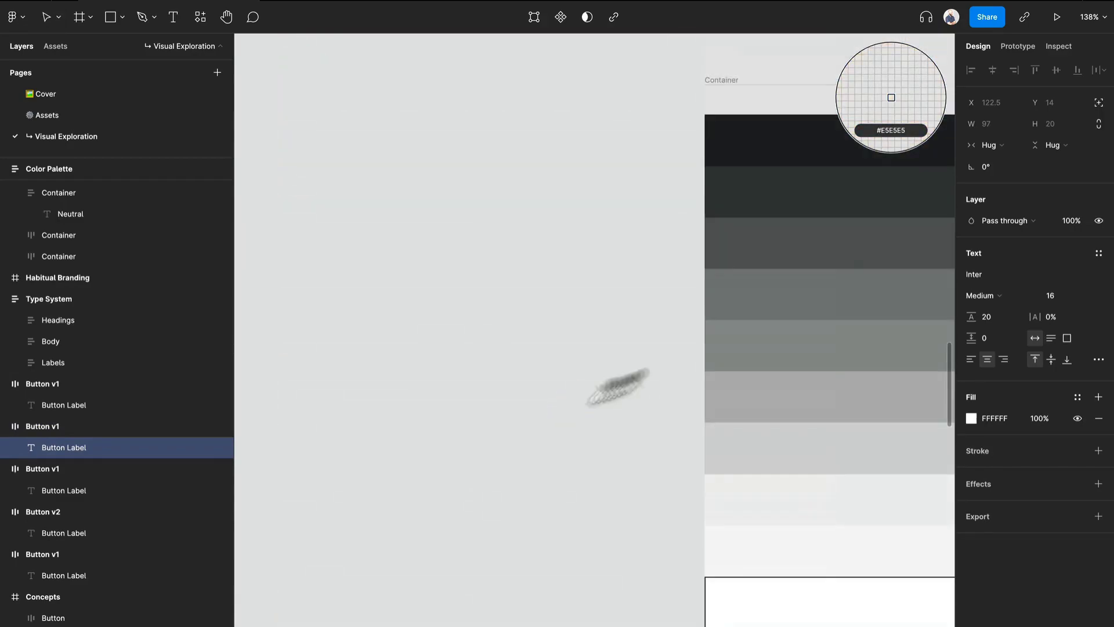
click(776, 194)
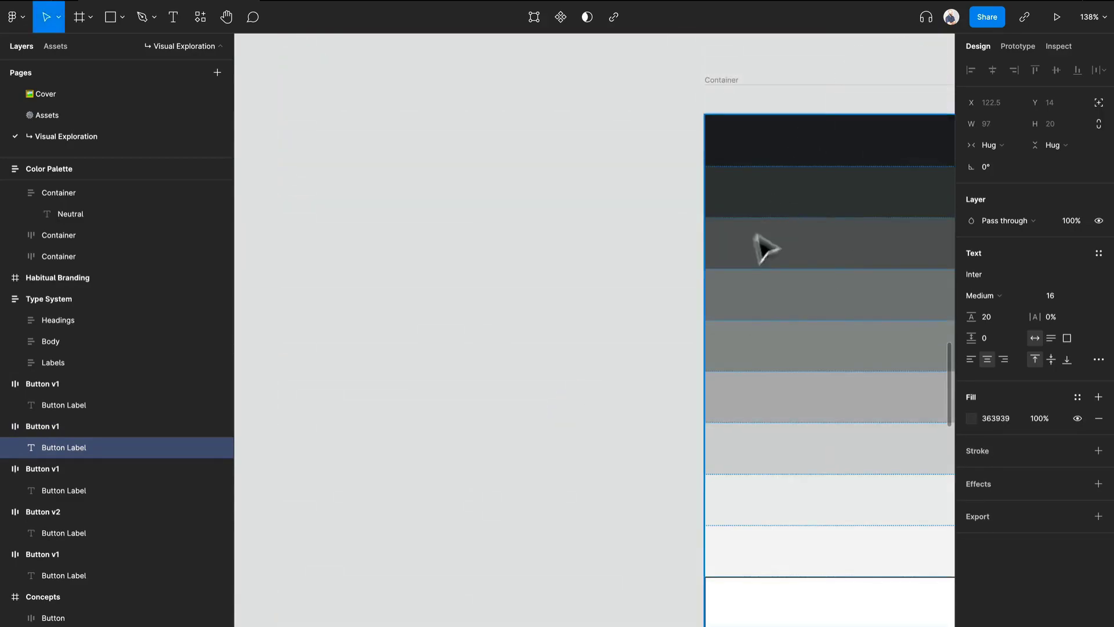
scroll(754, 244, down, 15)
scroll(705, 293, up, 5)
scroll(690, 308, down, 2)
click(619, 498)
Try to enclose the light gray button in a white frame of about 407 × 122.
key(r)
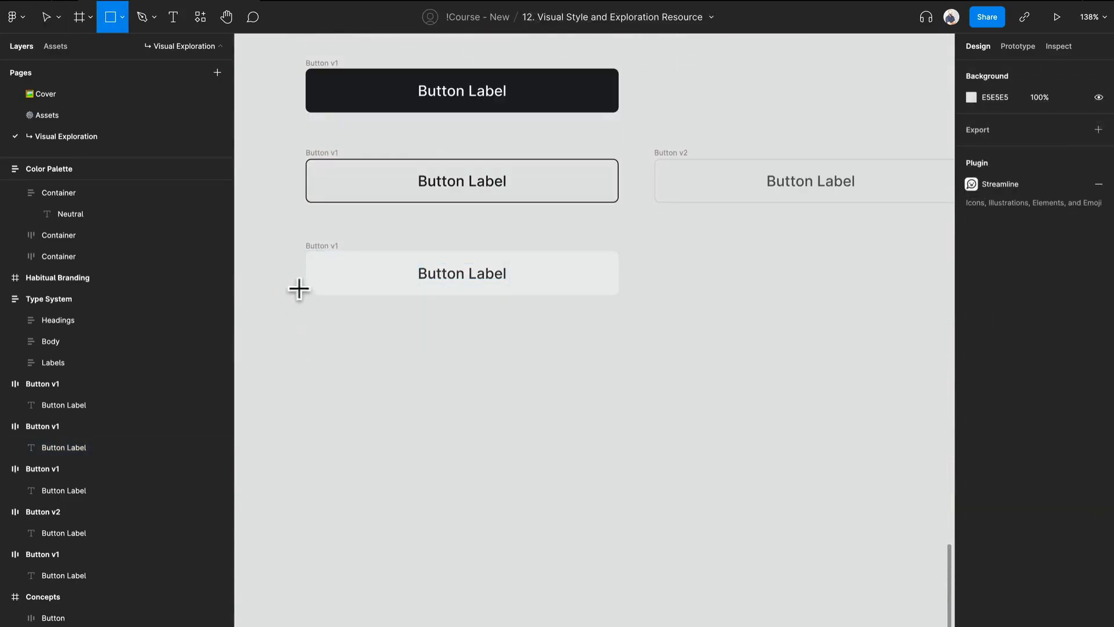
key(f)
drag(286, 220, 660, 335)
scroll(670, 336, down, 10)
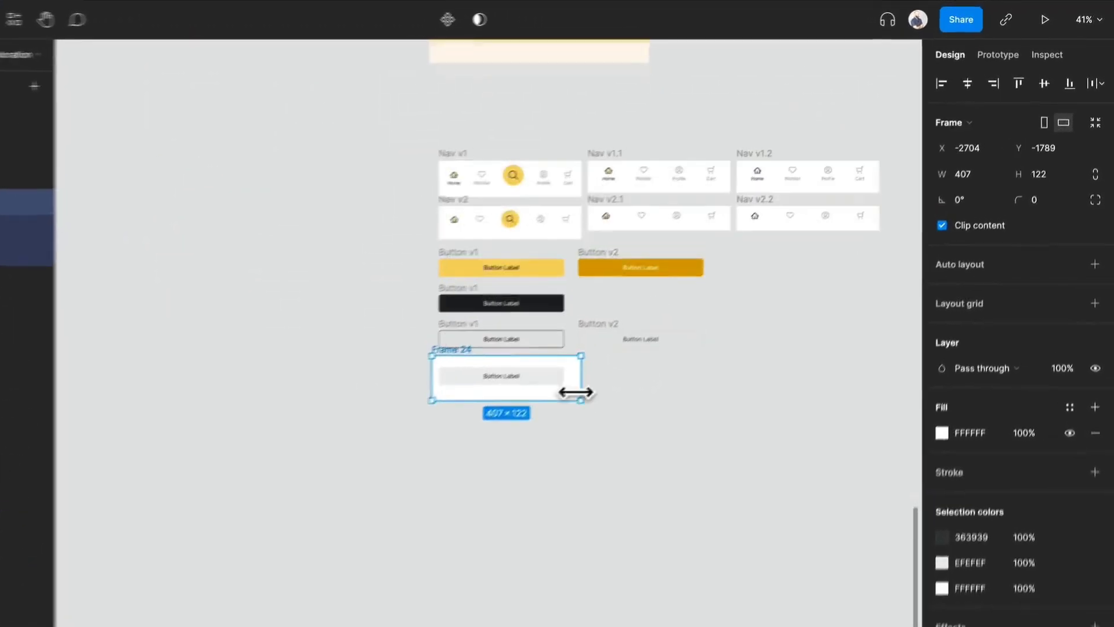
drag(673, 285, 728, 257)
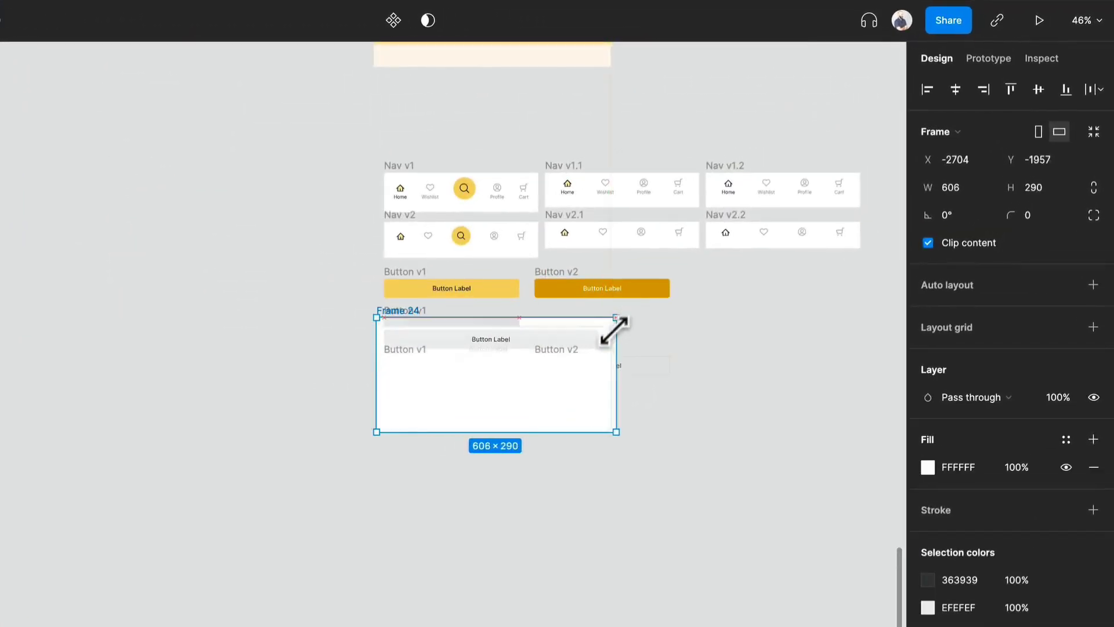
key(ctrl+z)
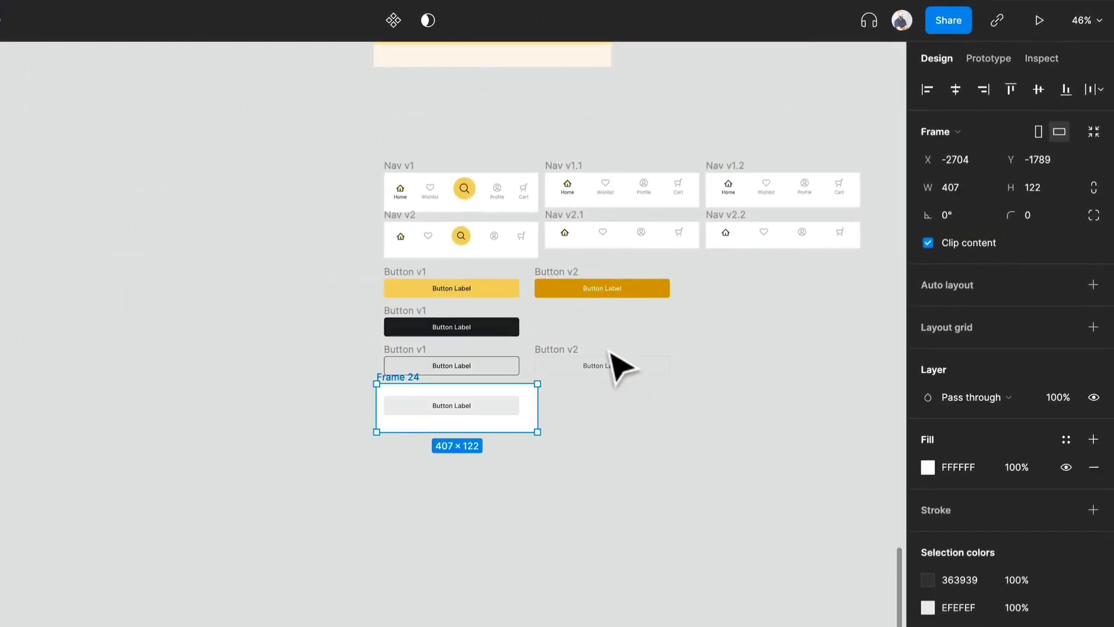
key(ctrl+z)
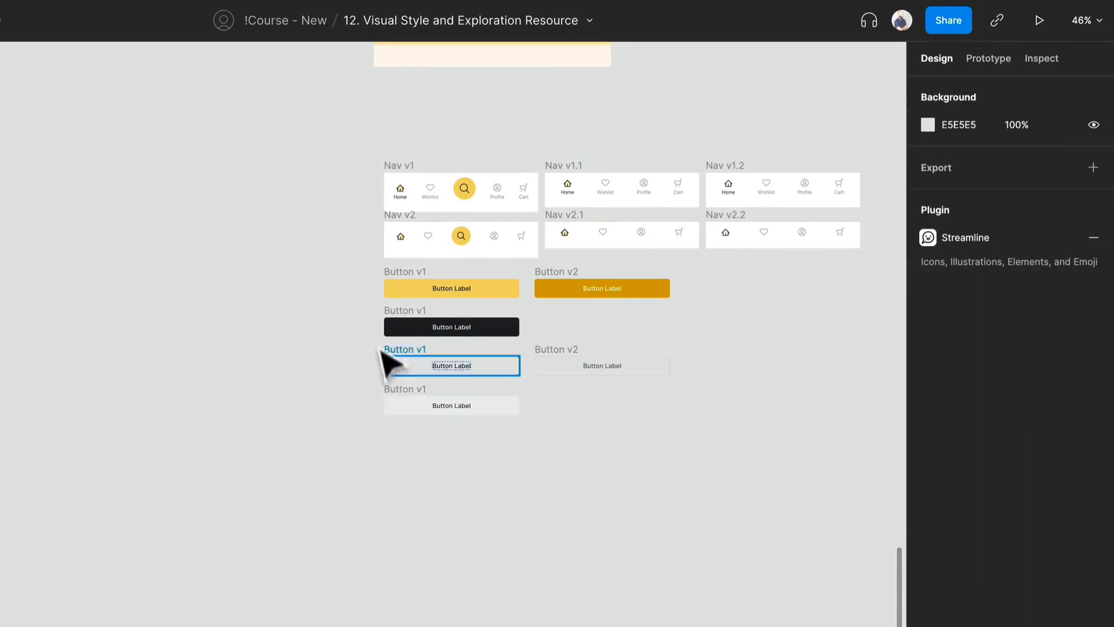
Enclose all the buttons in a white frame of about 901 × 488 named "Buttons" and move it down away from the nav bars.
key(f)
drag(366, 259, 723, 450)
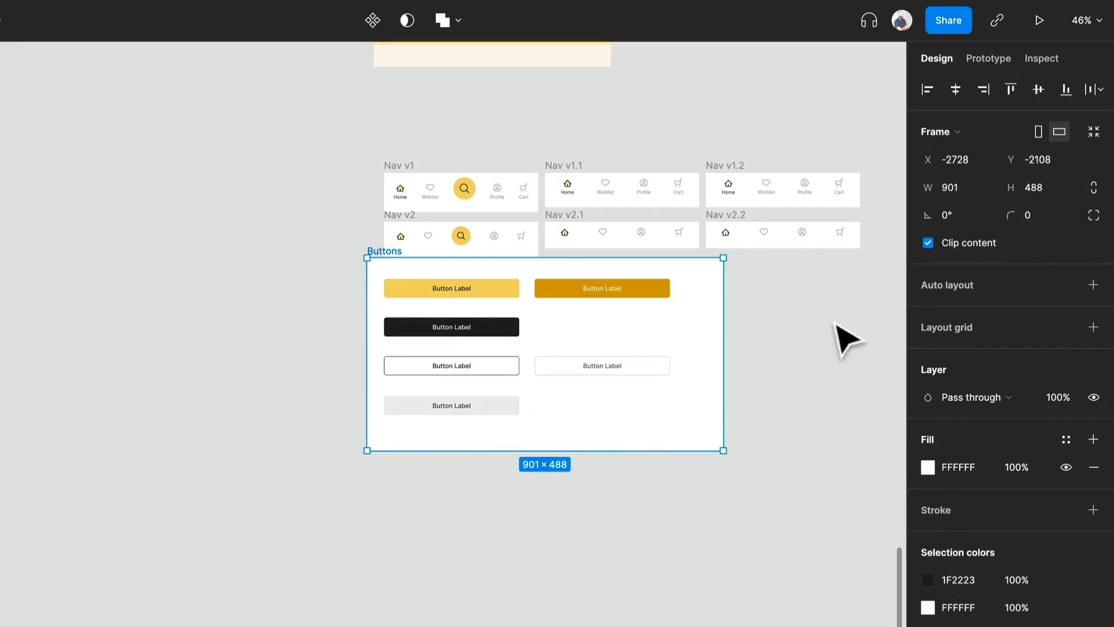
drag(720, 397, 726, 527)
click(539, 348)
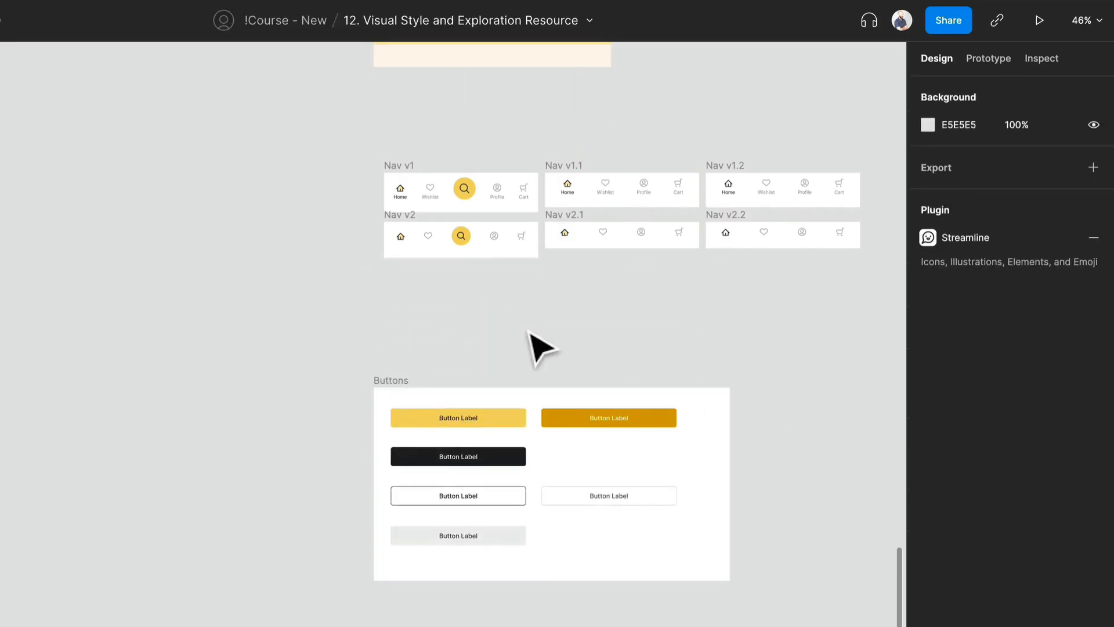
Enclose the six nav bar variants in a white frame of about 1408 × 475 and name it "Nav".
key(f)
drag(357, 132, 374, 138)
drag(689, 251, 772, 323)
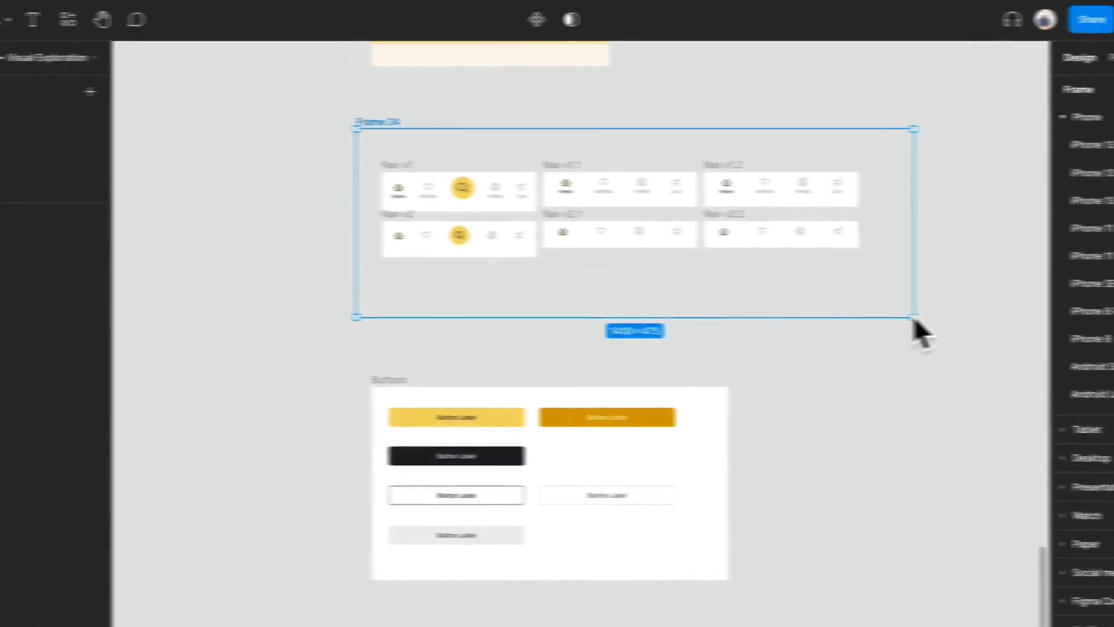
key(super+r)
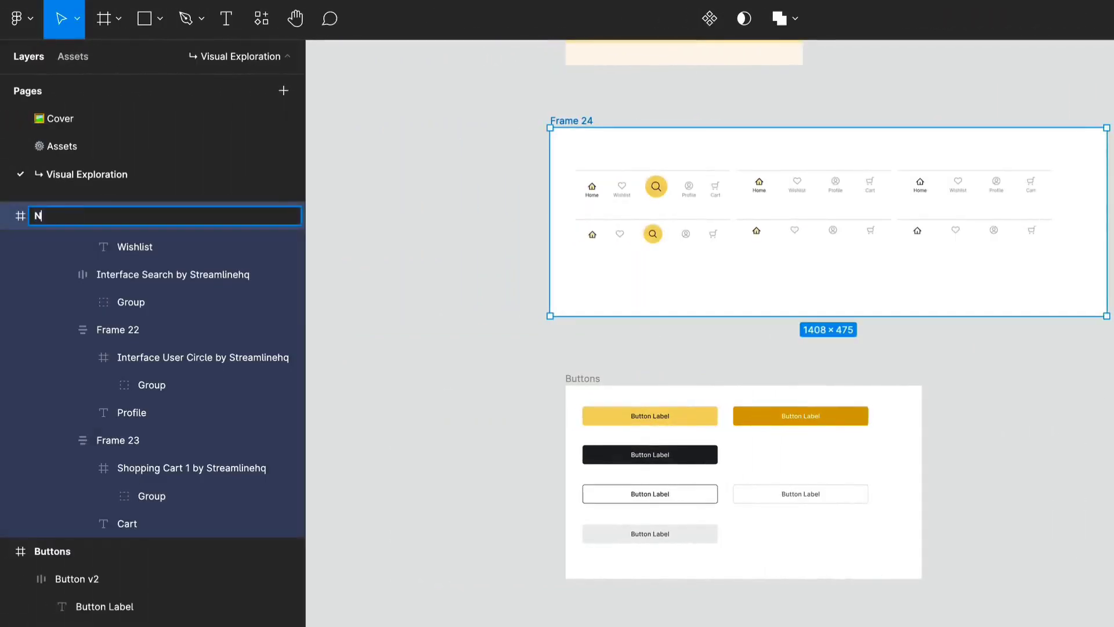
key(Return)
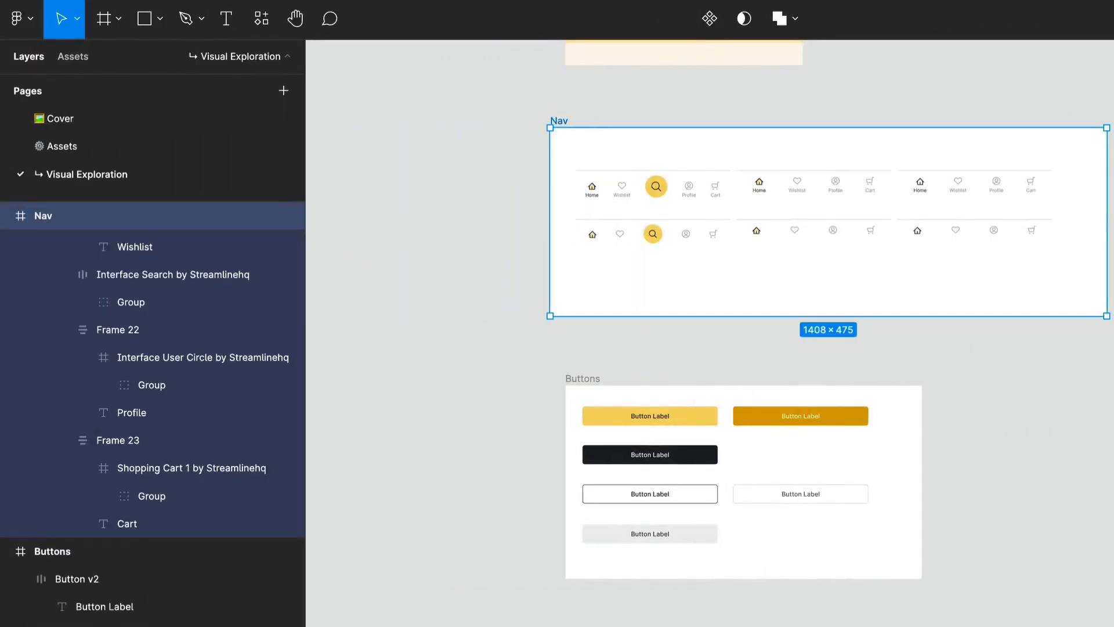
Move the Buttons frame up close beneath the Nav frame with their left edges aligned.
drag(586, 378, 572, 339)
scroll(712, 388, up, 3)
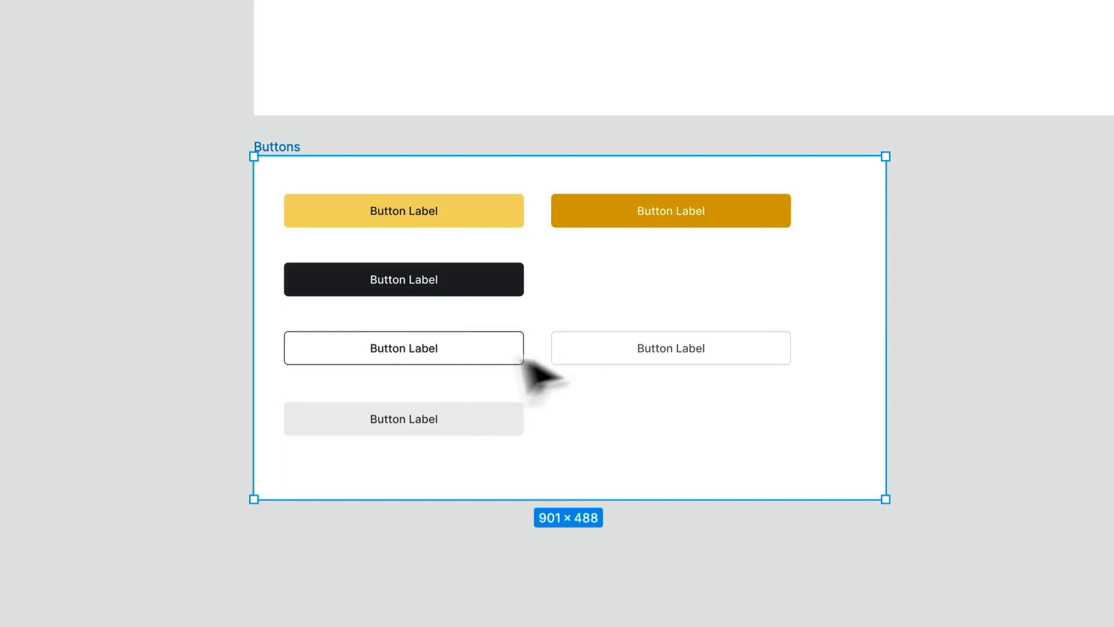
scroll(586, 383, up, 3)
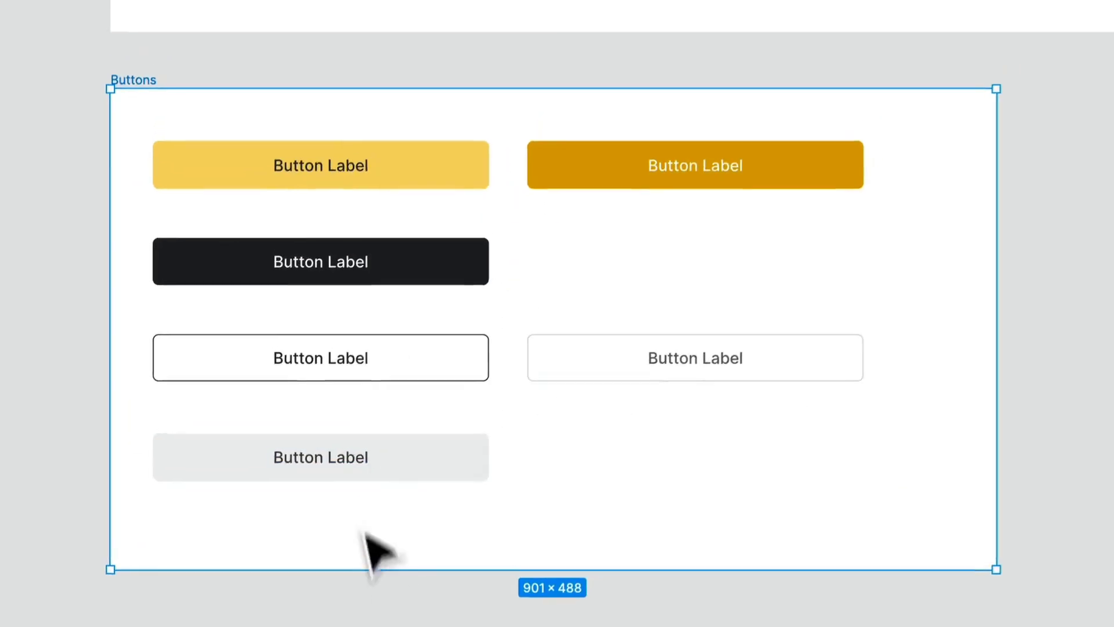
Lighten the light gray button's fill to F6F6F6 sampled from the neutral palette.
scroll(361, 488, up, 1)
scroll(361, 488, up, 2)
double_click(315, 486)
click(410, 474)
key(i)
scroll(568, 424, down, 10)
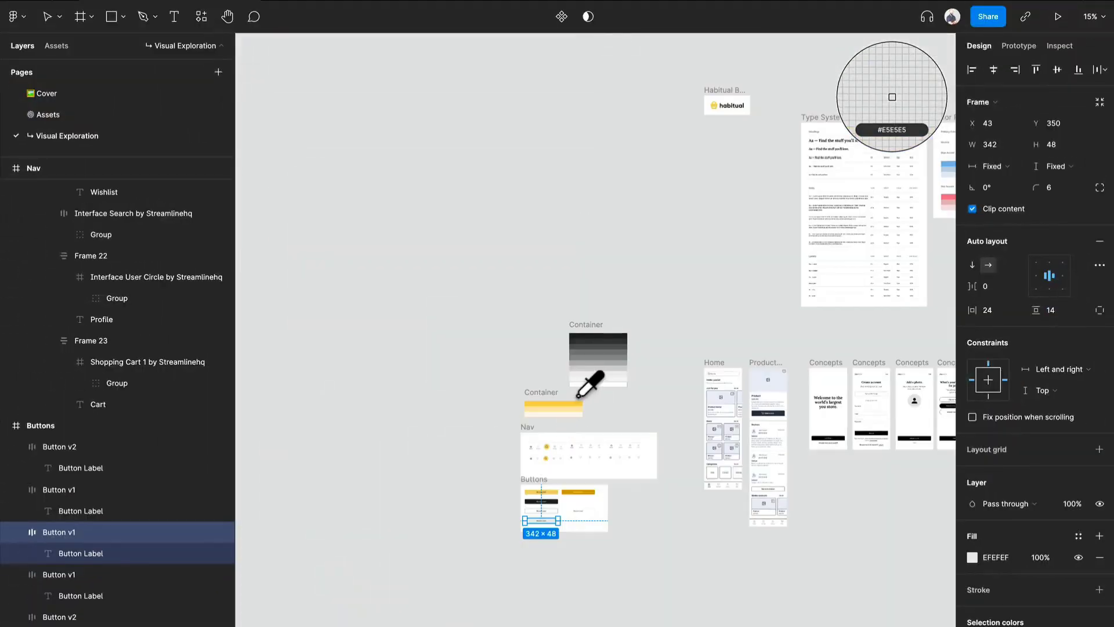
scroll(580, 392, up, 5)
click(603, 380)
scroll(603, 389, down, 5)
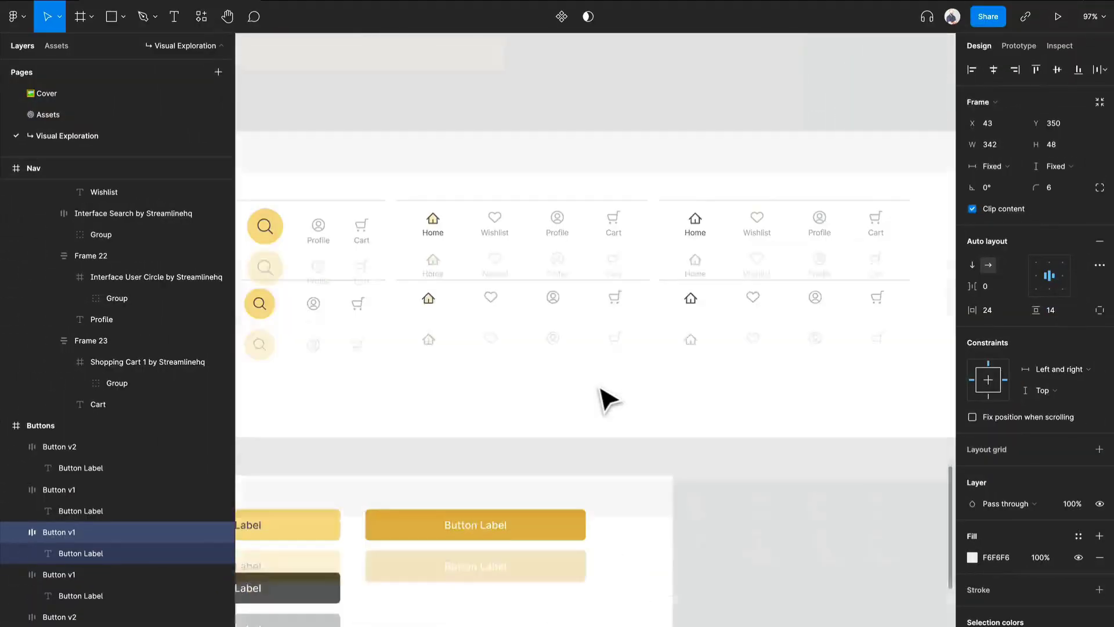
click(456, 206)
drag(471, 237, 770, 272)
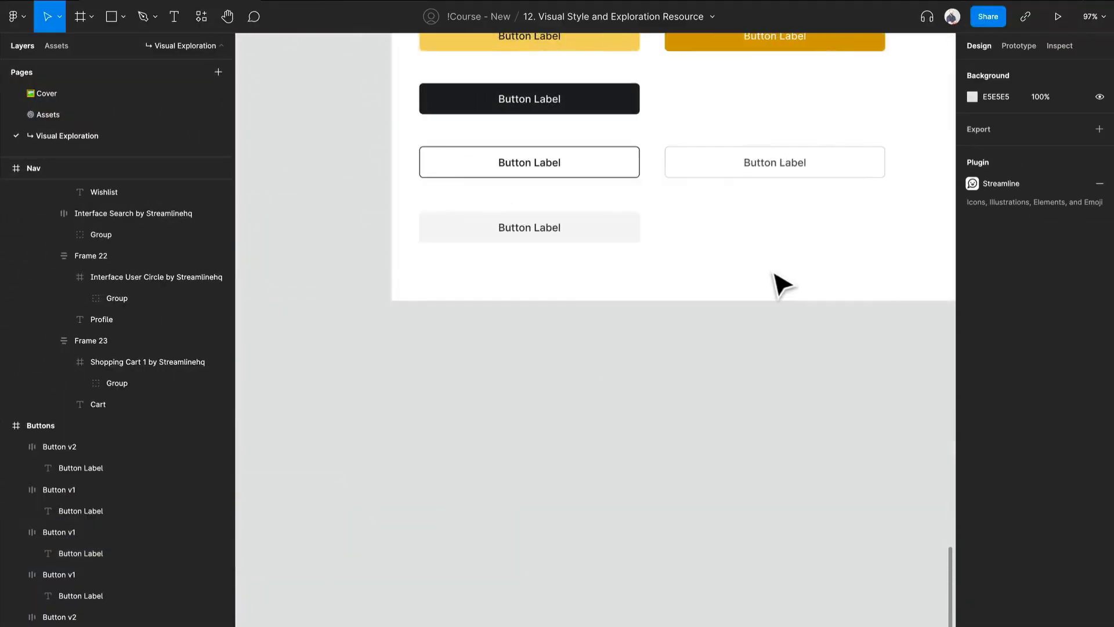
Try the light gray EFEFEF from the neutral palette as the outlined v1 button's stroke color.
scroll(769, 272, up, 4)
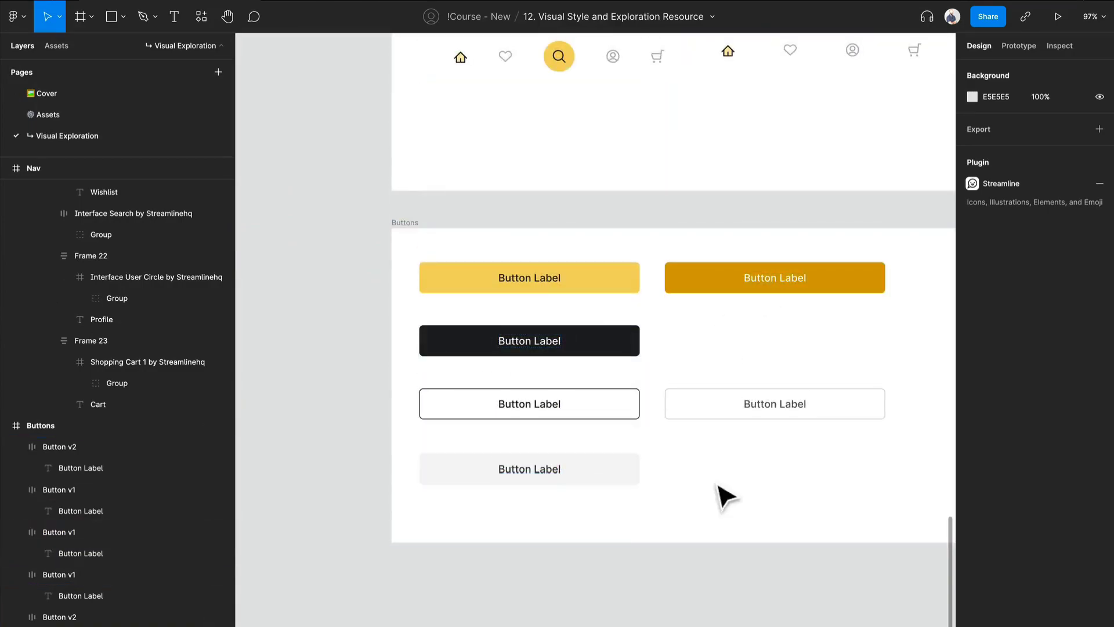
scroll(743, 493, down, 1)
click(620, 409)
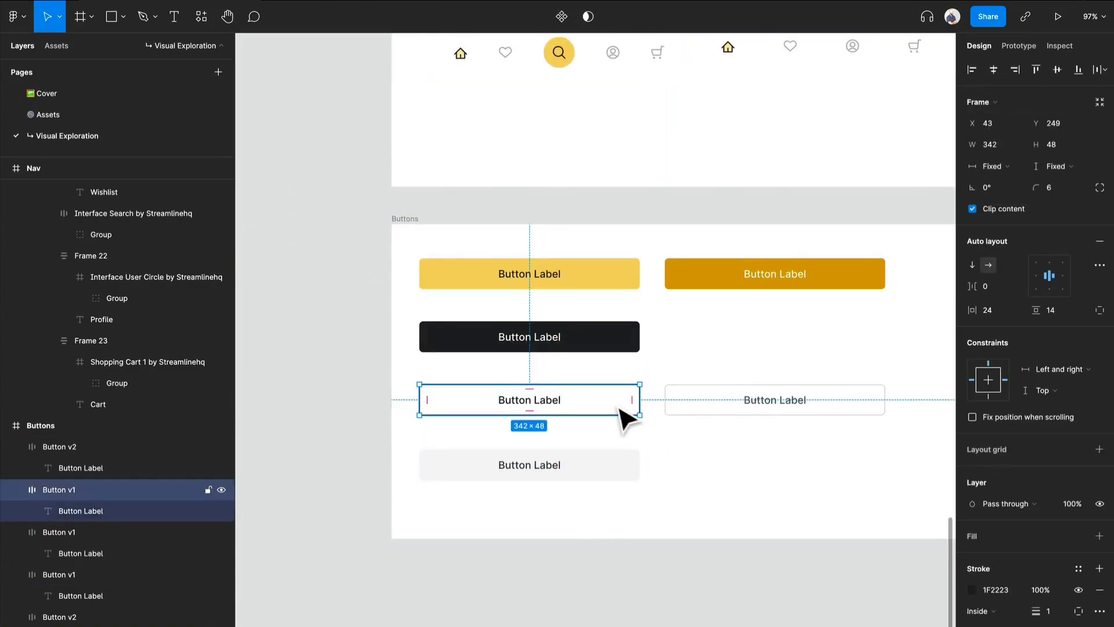
click(973, 589)
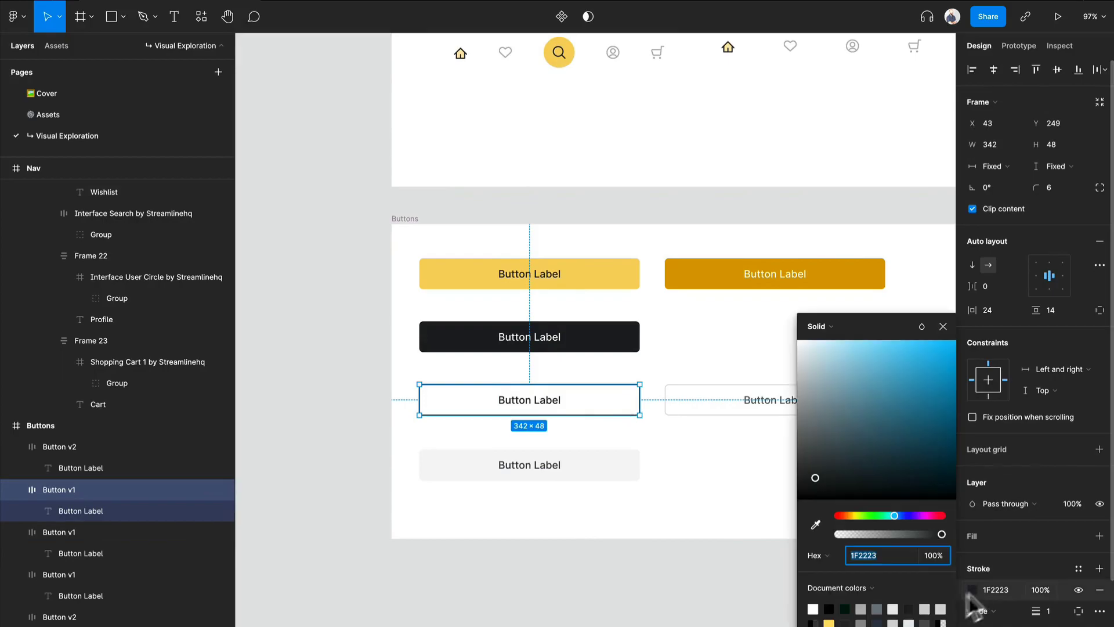
click(815, 524)
scroll(659, 429, up, 5)
scroll(661, 435, down, 10)
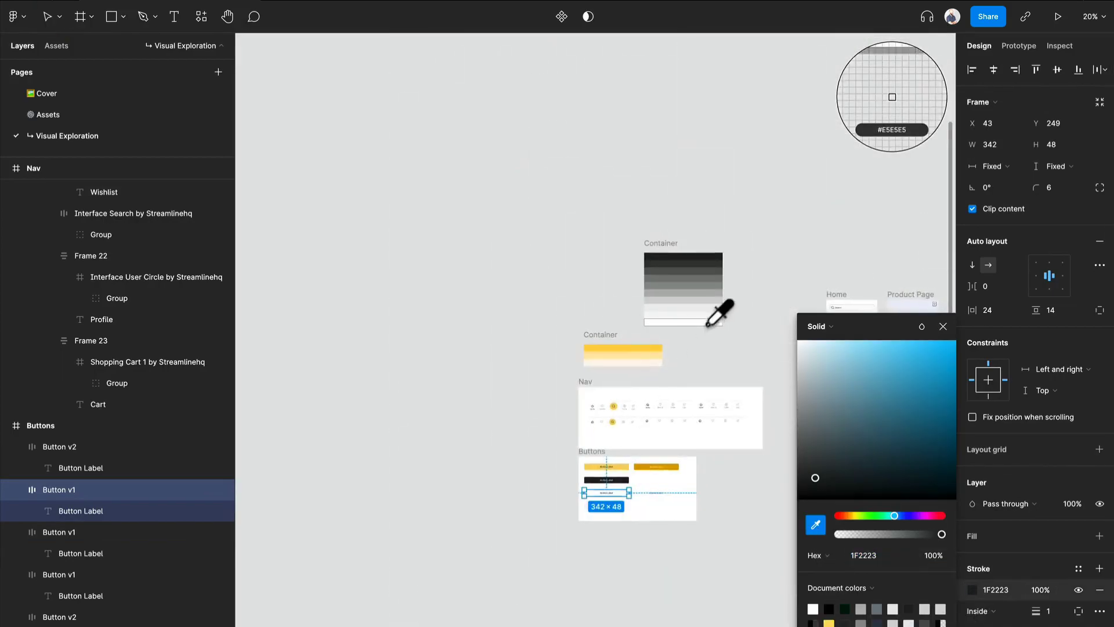
scroll(706, 328, up, 5)
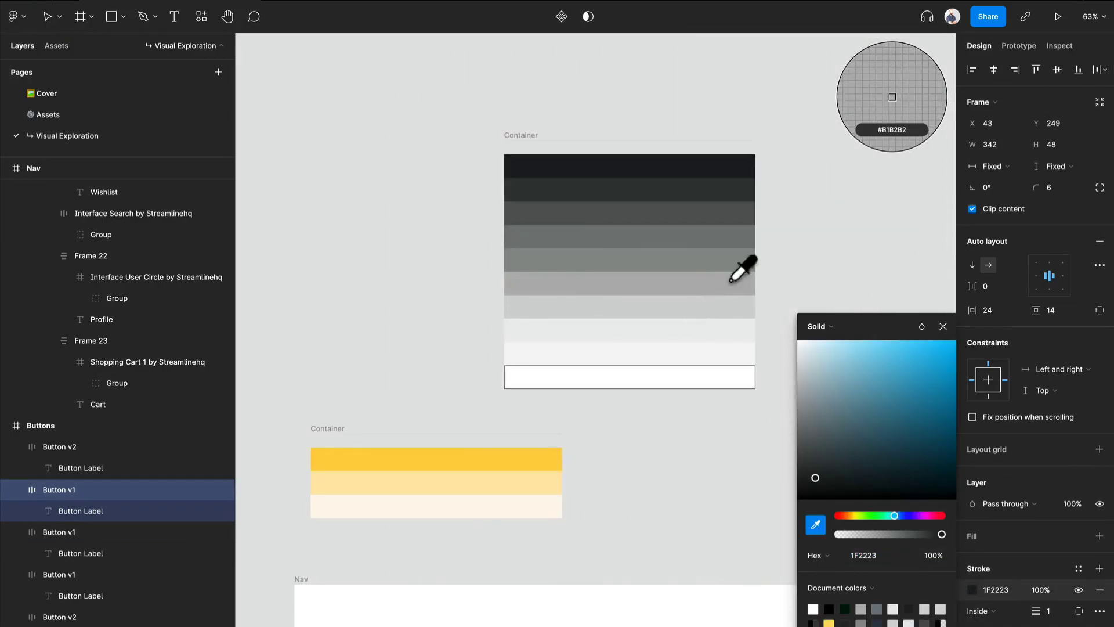
click(724, 330)
scroll(667, 354, down, 8)
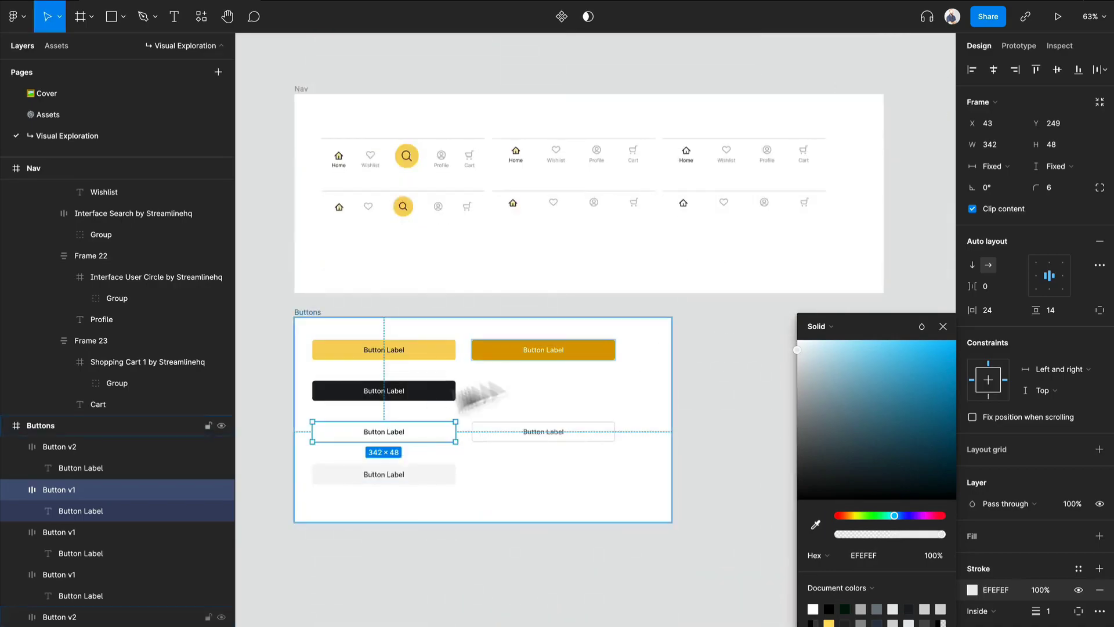
scroll(423, 447, up, 5)
click(530, 505)
scroll(531, 502, down, 3)
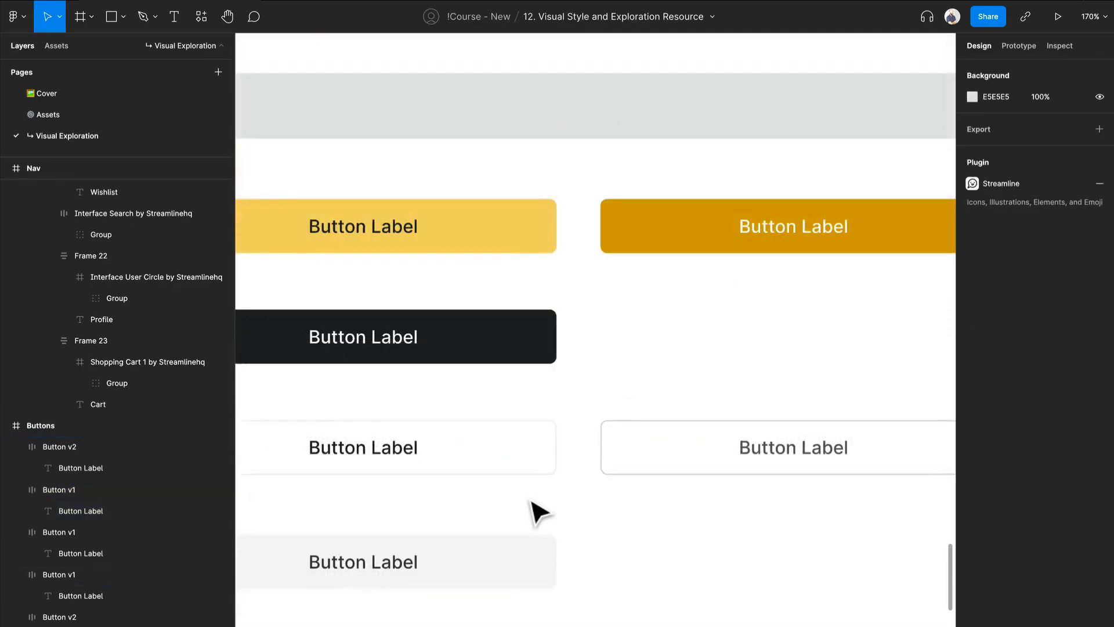
Undo the last stroke color change on the outlined v1 button.
drag(531, 502, 665, 412)
scroll(665, 413, down, 2)
key(ctrl+z)
scroll(728, 432, down, 1)
key(ctrl+z)
Set the outlined v1 button's stroke color to the medium-dark gray 57595A sampled from the neutral palette.
click(973, 588)
click(815, 523)
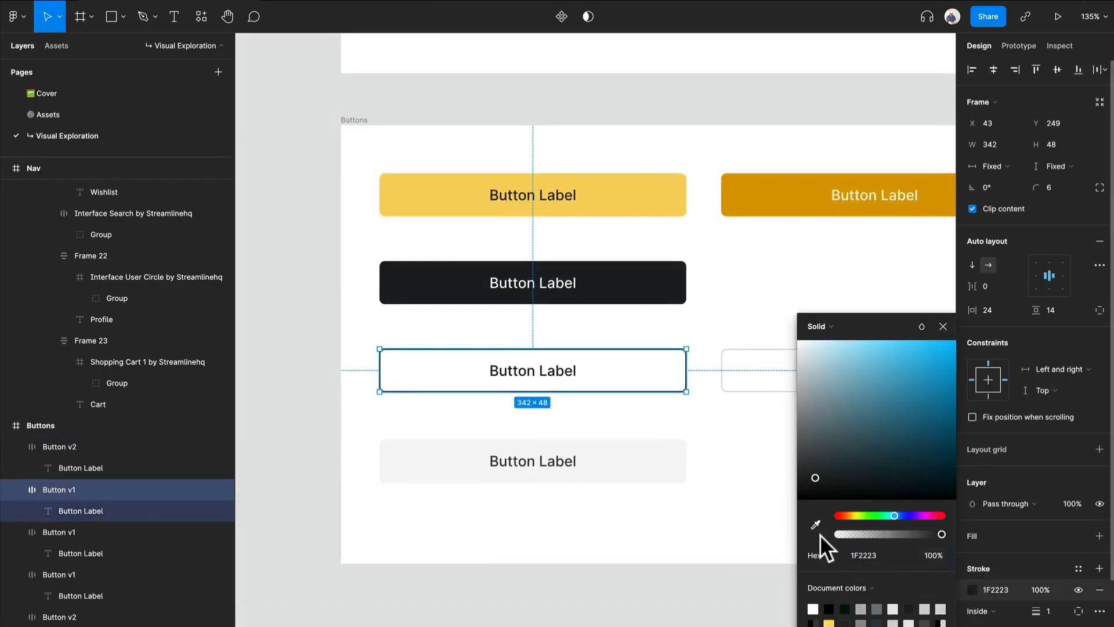
scroll(808, 273, down, 1)
scroll(603, 400, up, 5)
scroll(615, 378, down, 10)
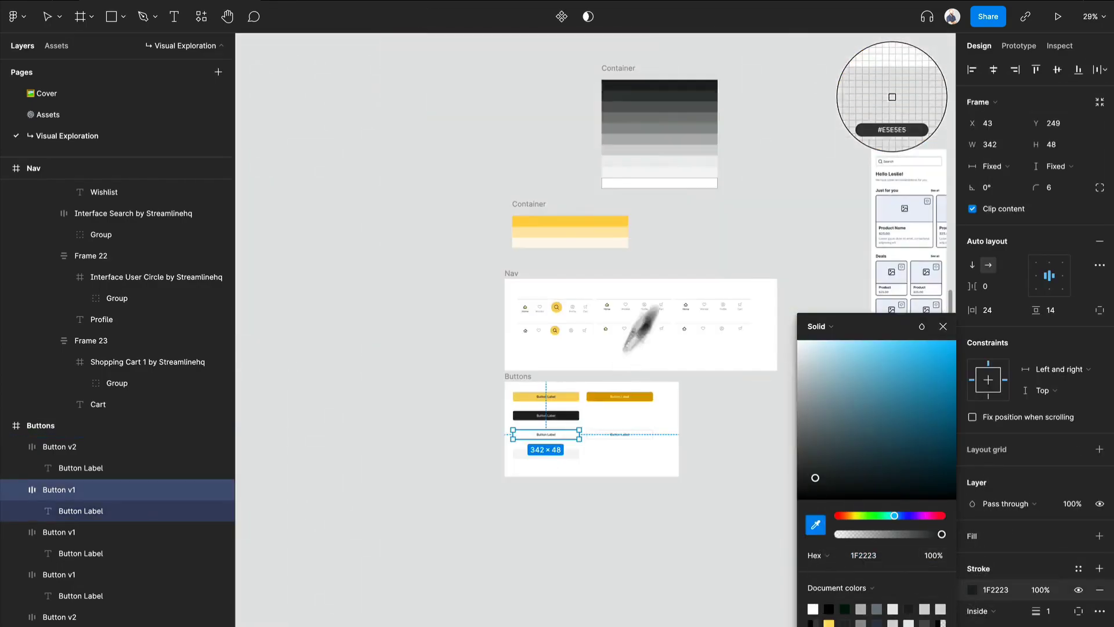
click(696, 113)
scroll(539, 447, up, 10)
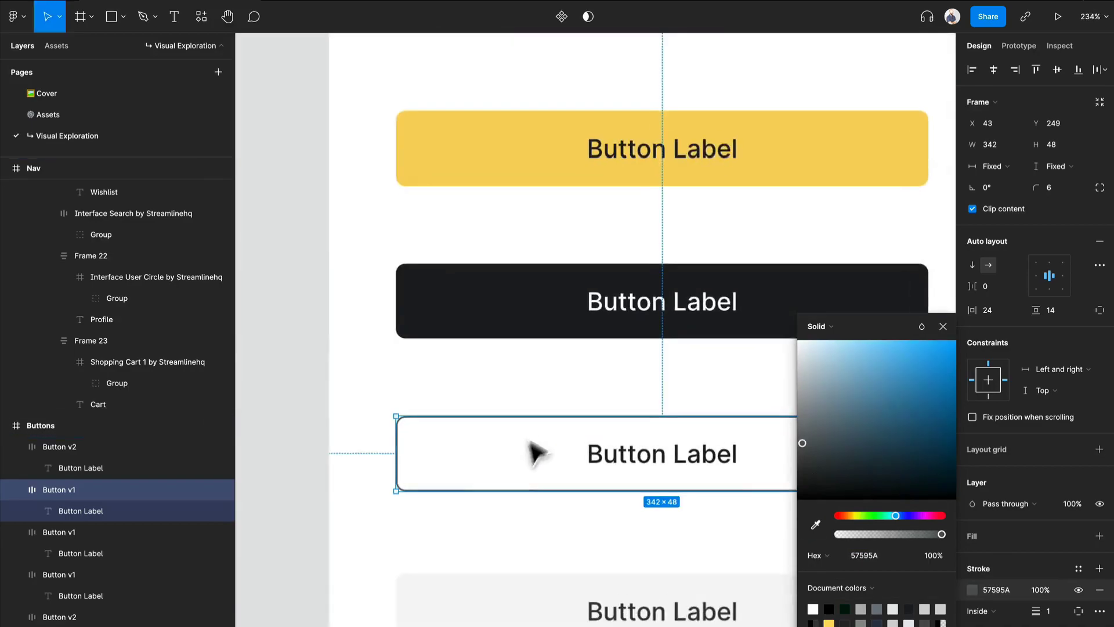
click(490, 517)
scroll(697, 542, down, 5)
scroll(634, 523, right, 2)
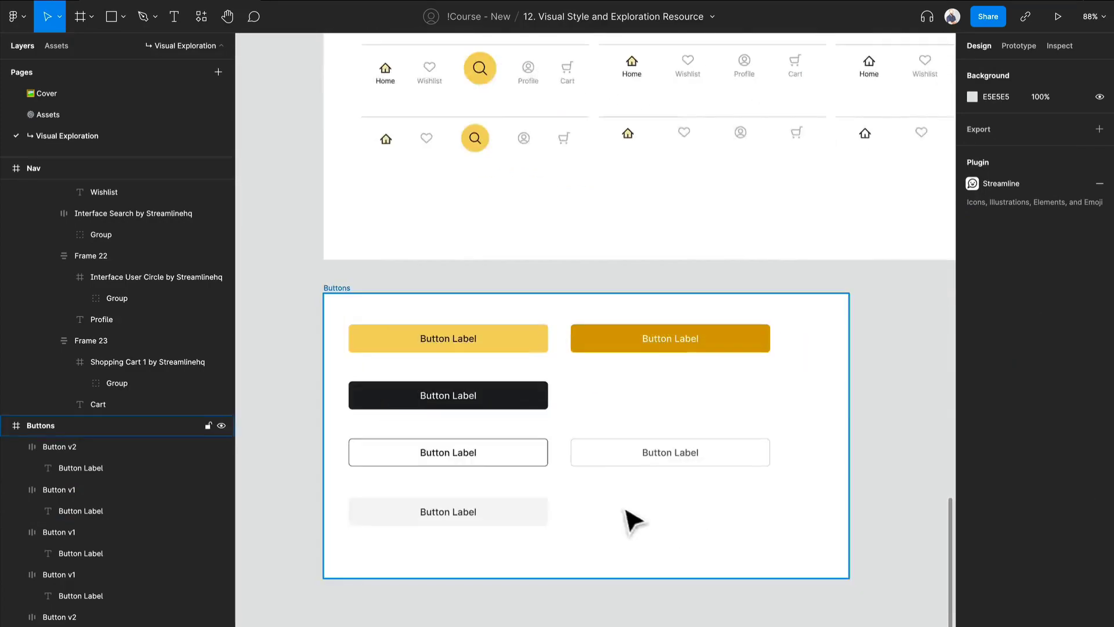
Try a copy of the dark-outlined v1 button in the empty area beside the light gray one, relabelled Filter.
scroll(468, 465, up, 2)
scroll(468, 468, up, 2)
drag(527, 465, 808, 567)
double_click(803, 555)
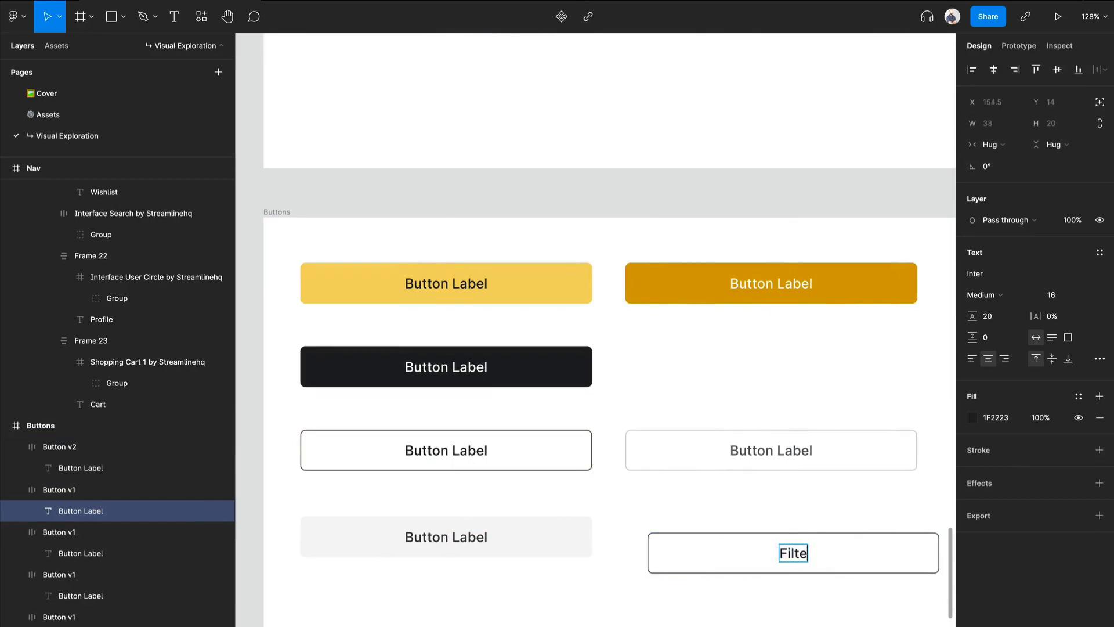
key(Escape)
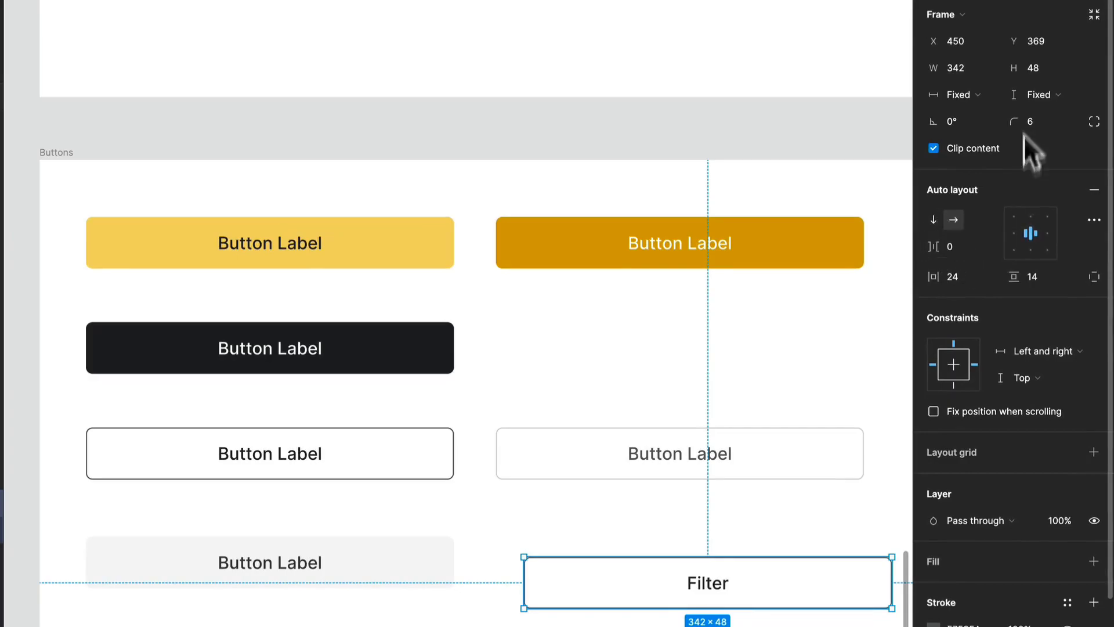
Try making the Filter button's width hug its contents.
click(1026, 94)
click(1026, 94)
click(952, 95)
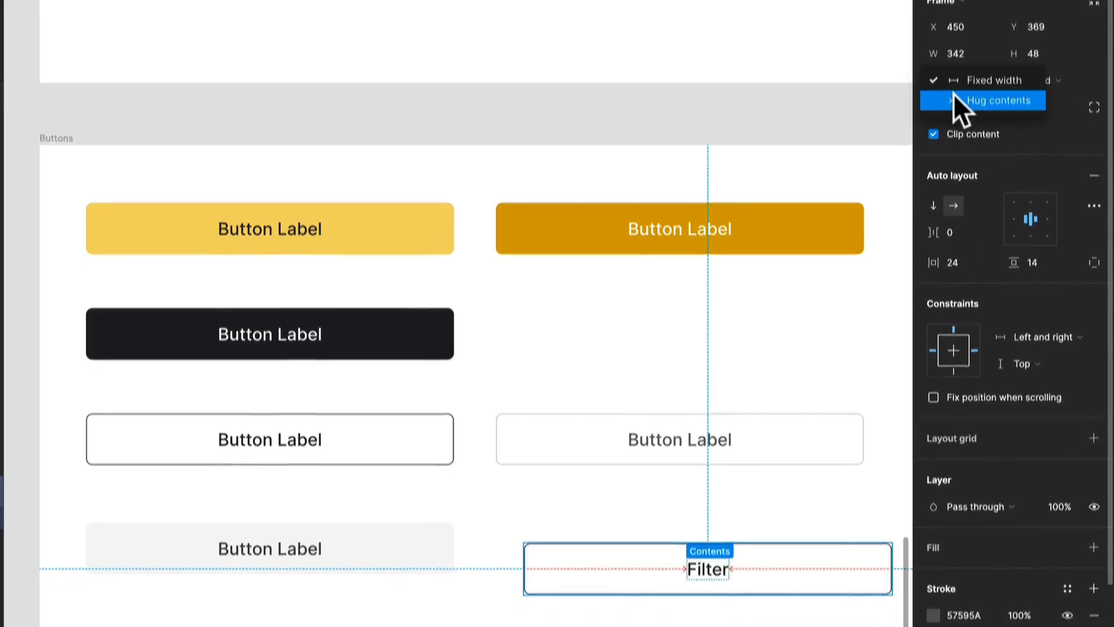
click(954, 103)
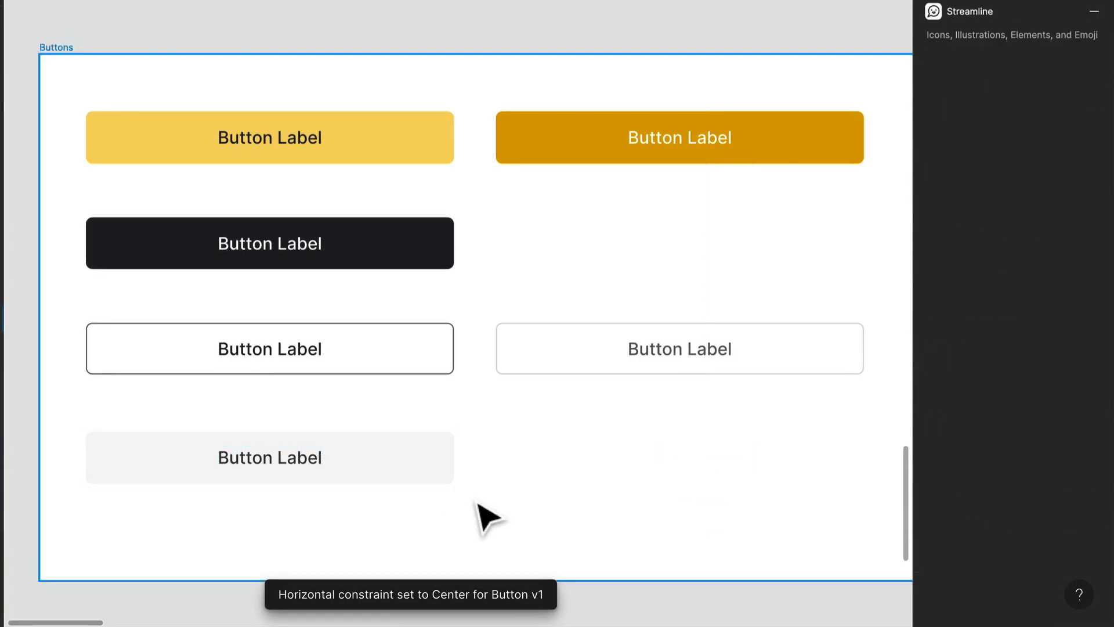
Extend the Buttons frame downward to make room for a second set of buttons.
scroll(488, 515, down, 3)
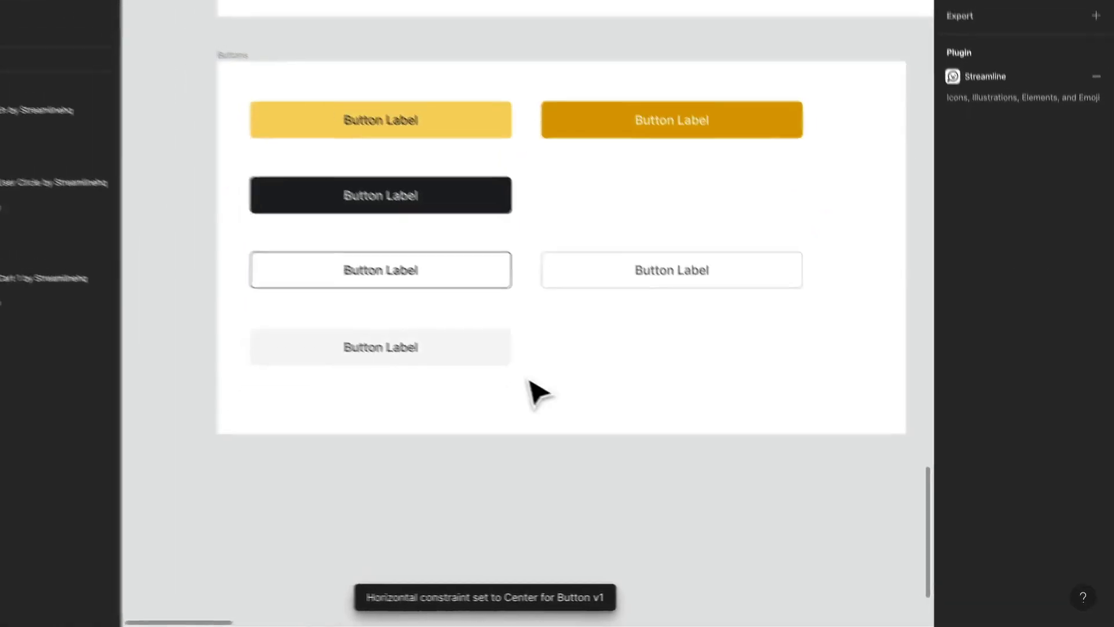
right_click(530, 380)
click(475, 430)
drag(478, 433, 459, 498)
drag(534, 513, 515, 615)
Duplicate all six buttons below the originals in the Buttons frame and set the copies' height to 36.
click(846, 274)
drag(883, 256, 490, 25)
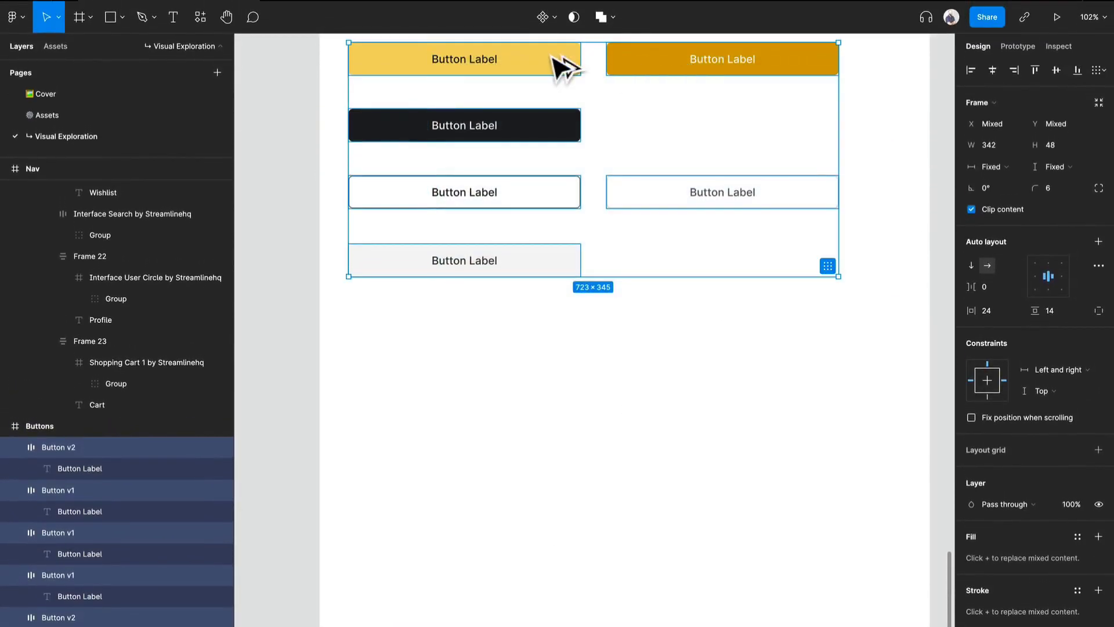
drag(563, 66, 542, 374)
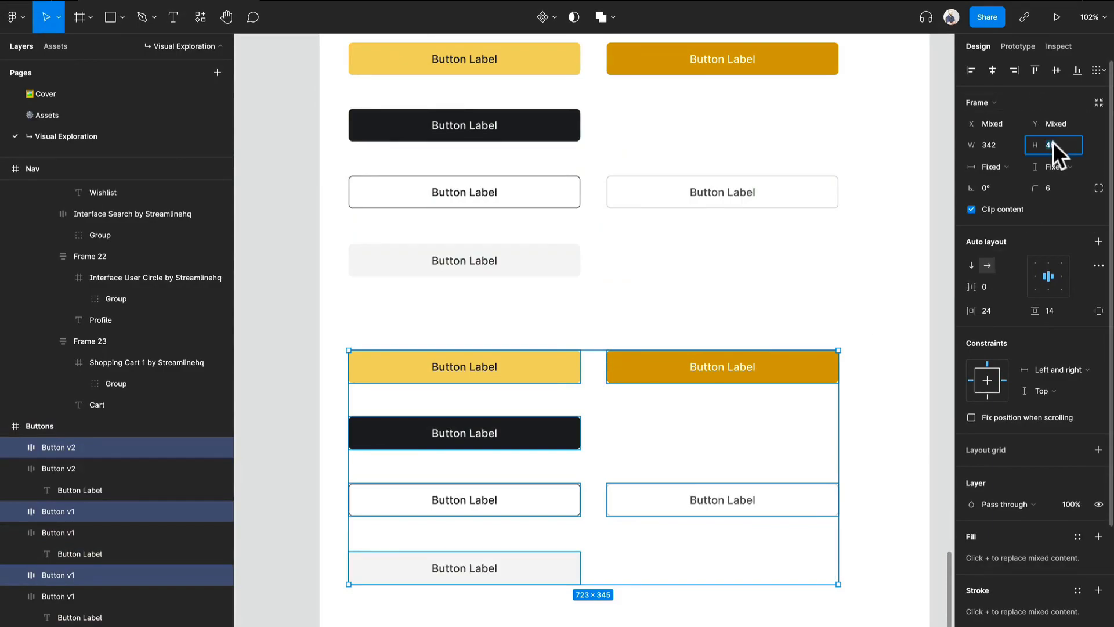
text(36)
key(Return)
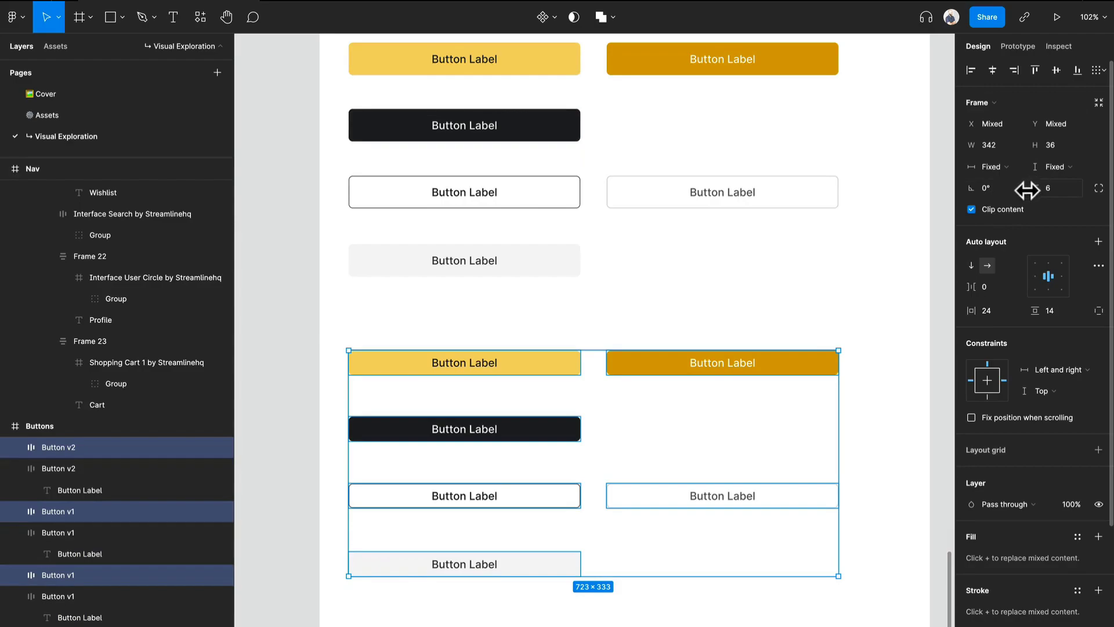
Set the text labels of all six copied buttons to font size 14 with 100% line height.
double_click(474, 364)
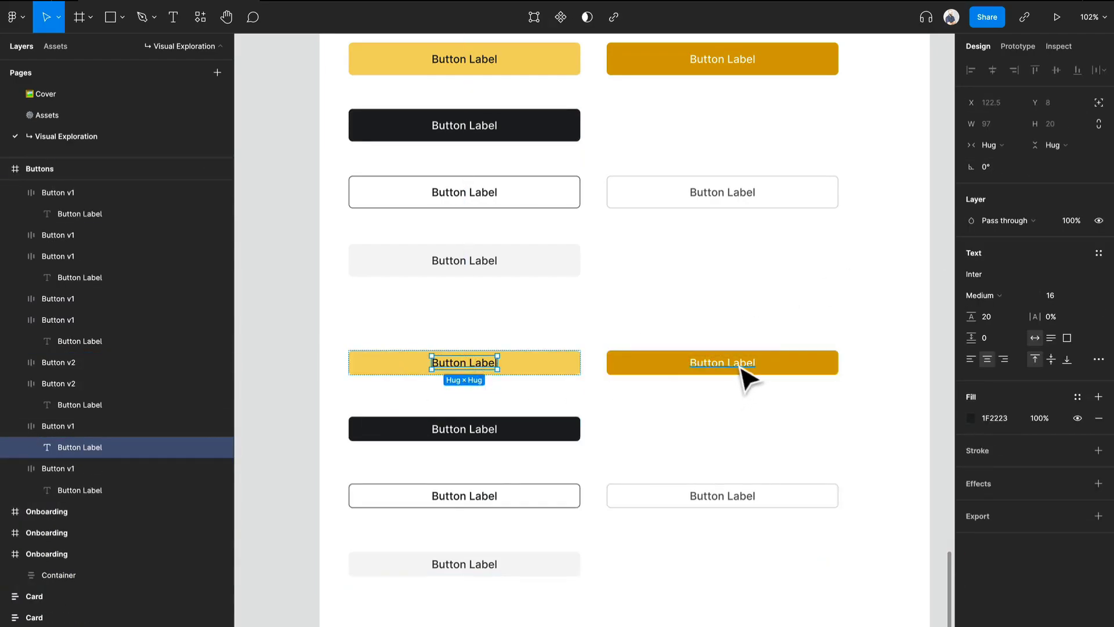
click(716, 371)
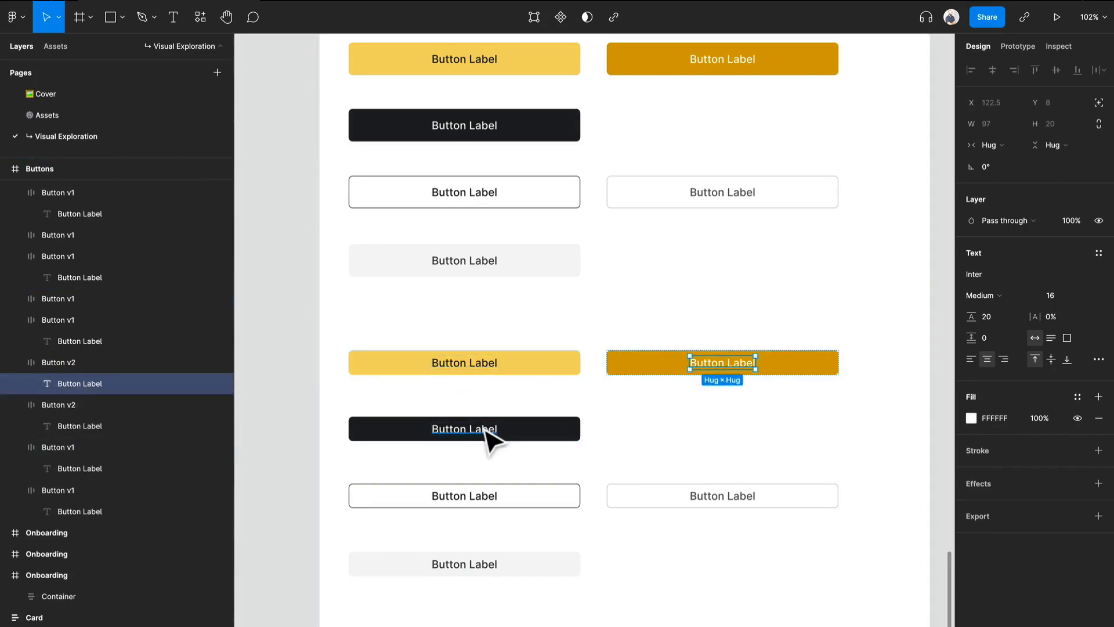
shift+click(492, 370)
shift+click(485, 429)
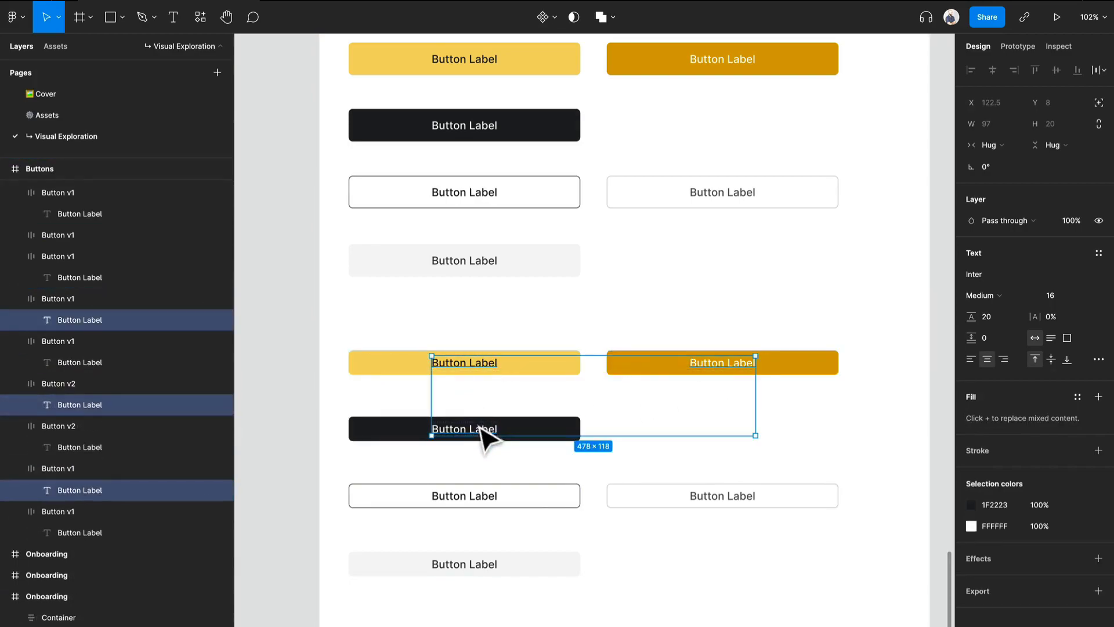
shift+click(492, 507)
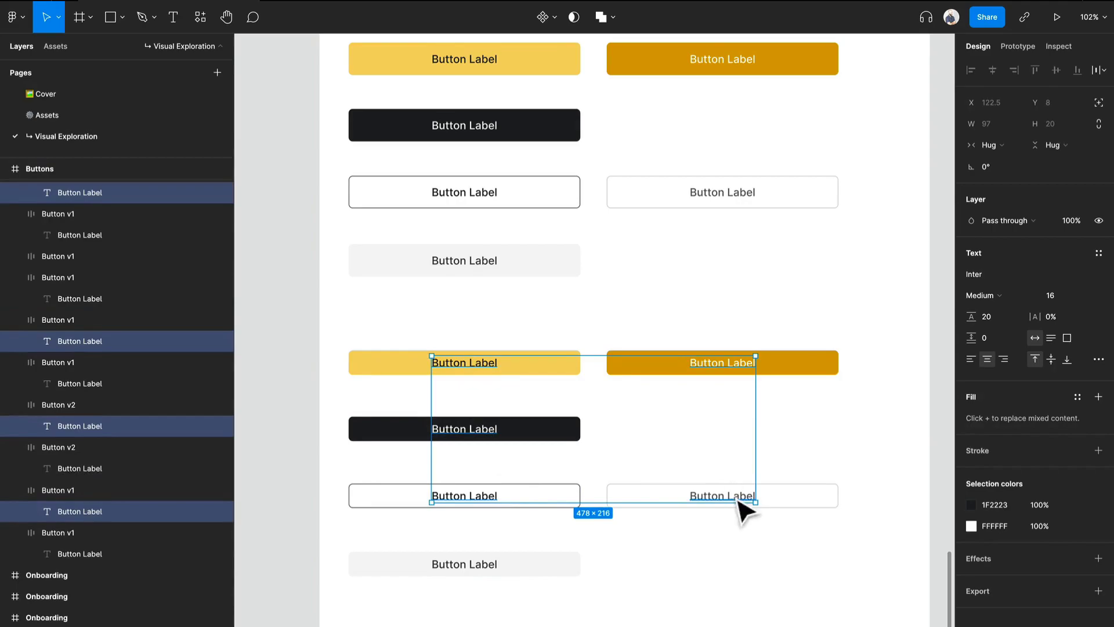
shift+click(738, 499)
shift+click(449, 563)
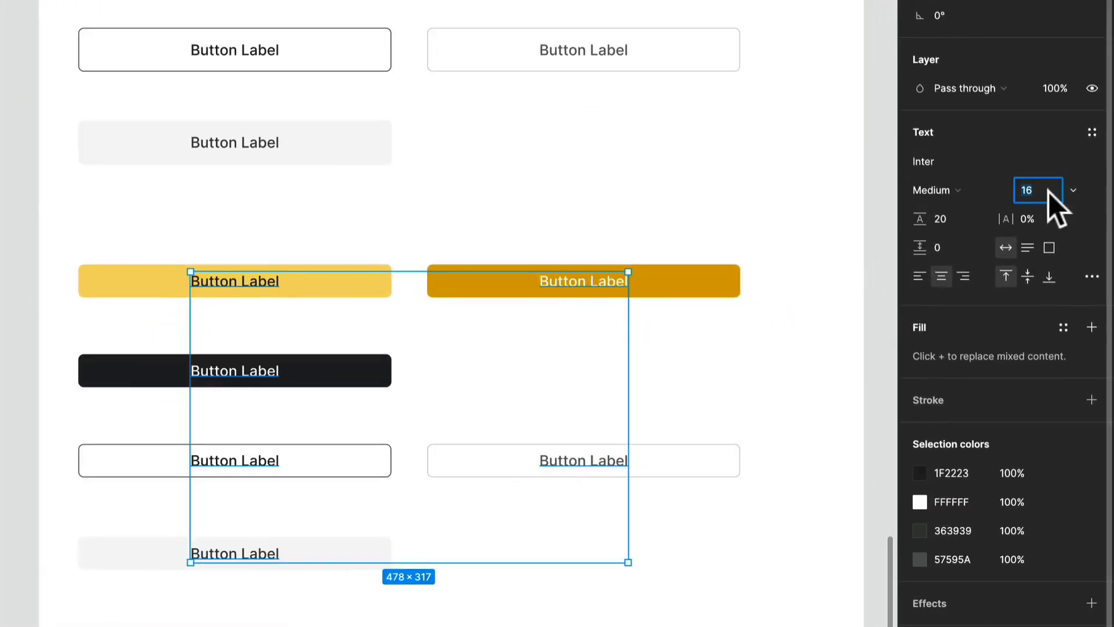
text(14)
key(Return)
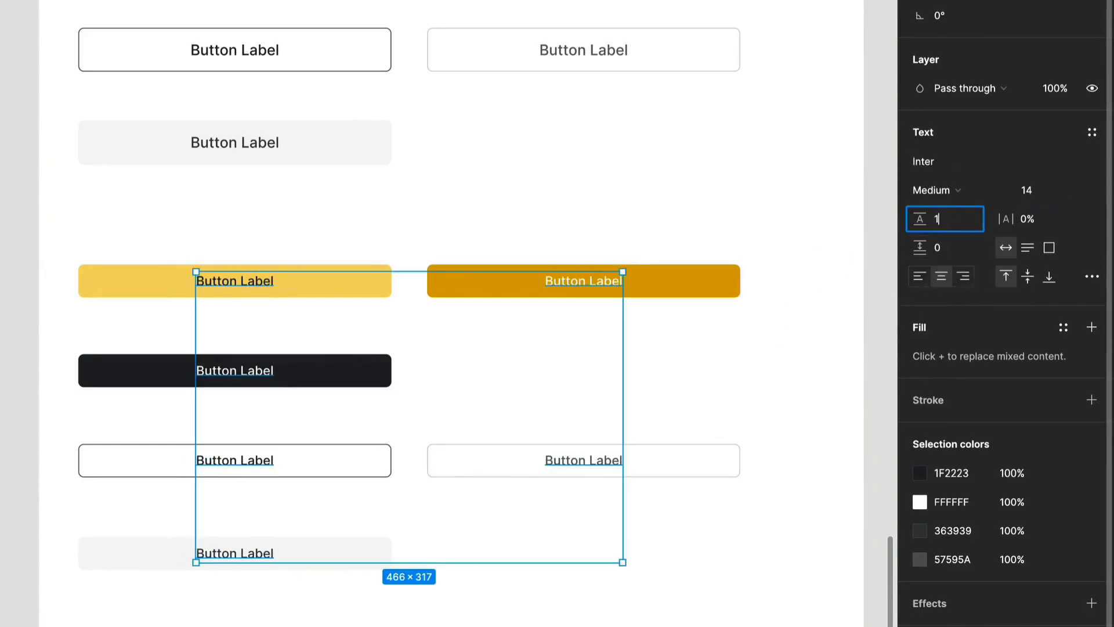
key(Return)
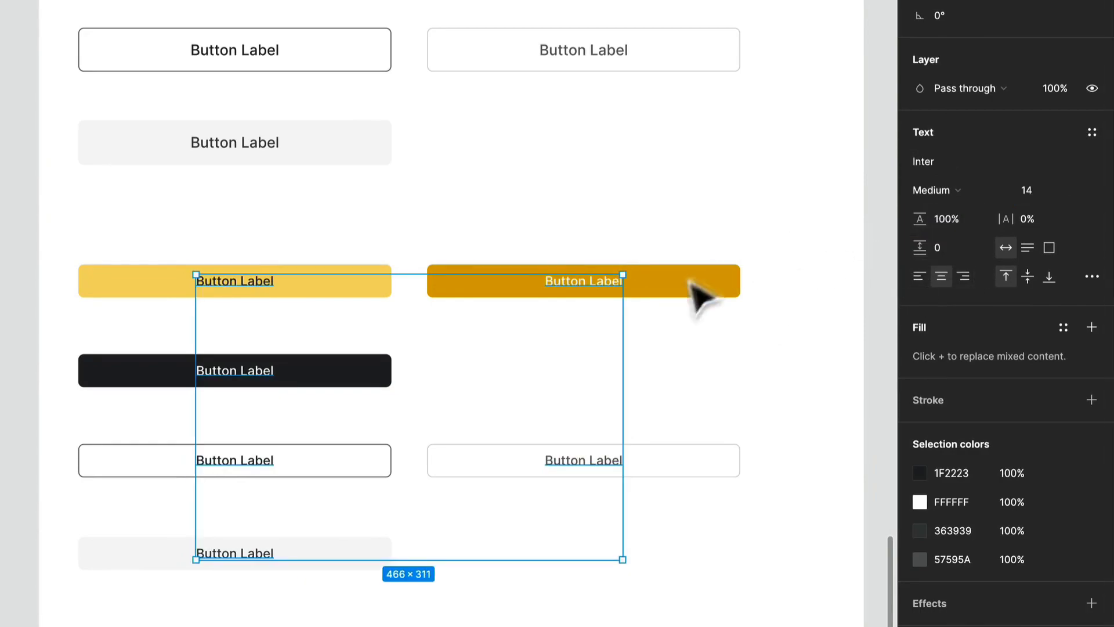
click(500, 384)
Narrow the copied buttons in both columns so they are only slightly wider than their labels.
scroll(498, 382, up, 5)
scroll(498, 381, down, 8)
scroll(498, 381, up, 3)
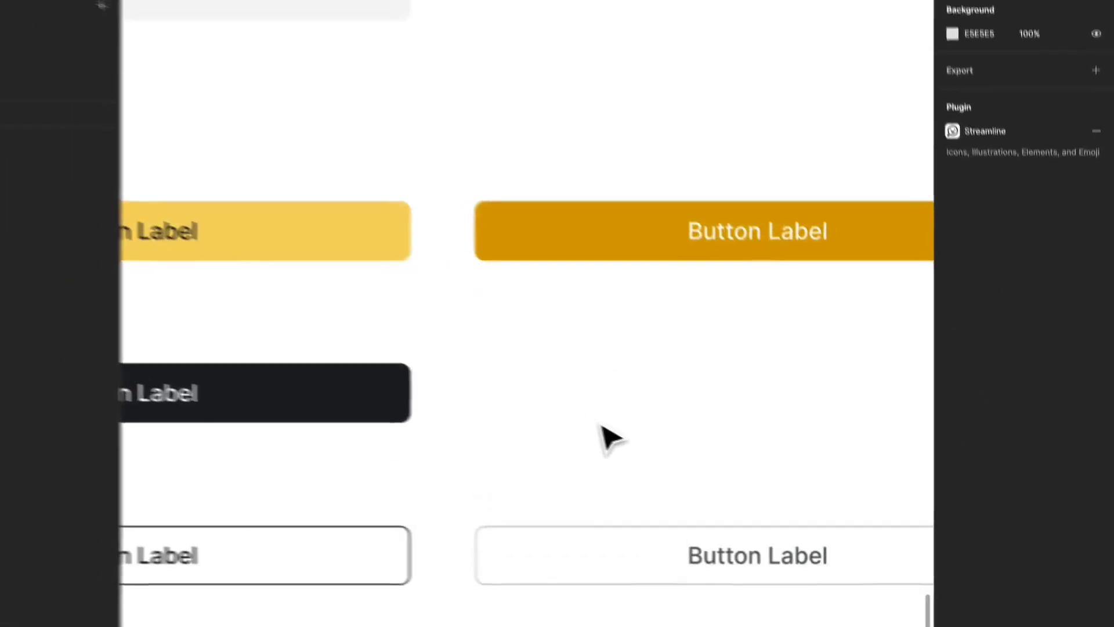
scroll(667, 455, up, 5)
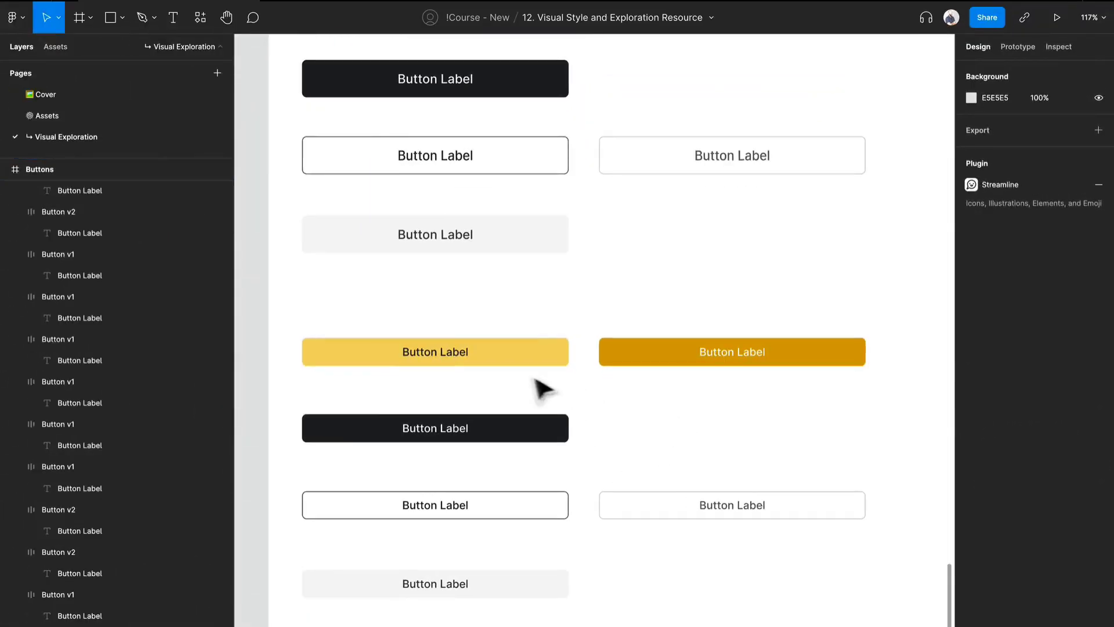
drag(522, 325, 566, 621)
drag(569, 509, 418, 487)
click(603, 380)
drag(567, 307, 667, 518)
drag(865, 425, 688, 426)
Make the width of all six copied small buttons hug their contents.
drag(824, 601, 371, 341)
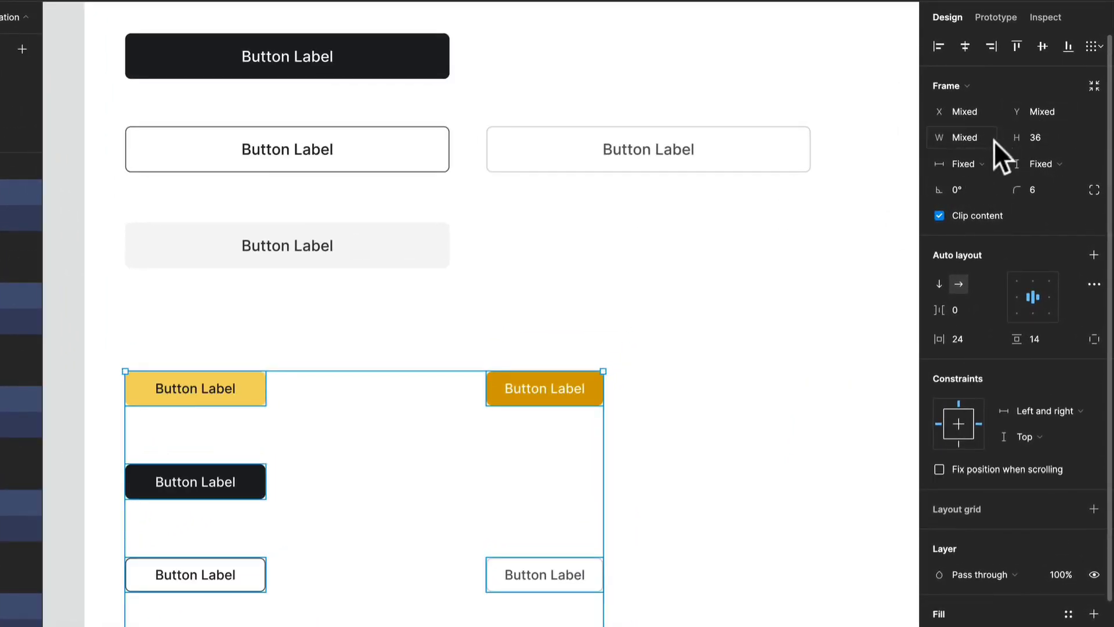
click(986, 164)
click(989, 182)
click(692, 469)
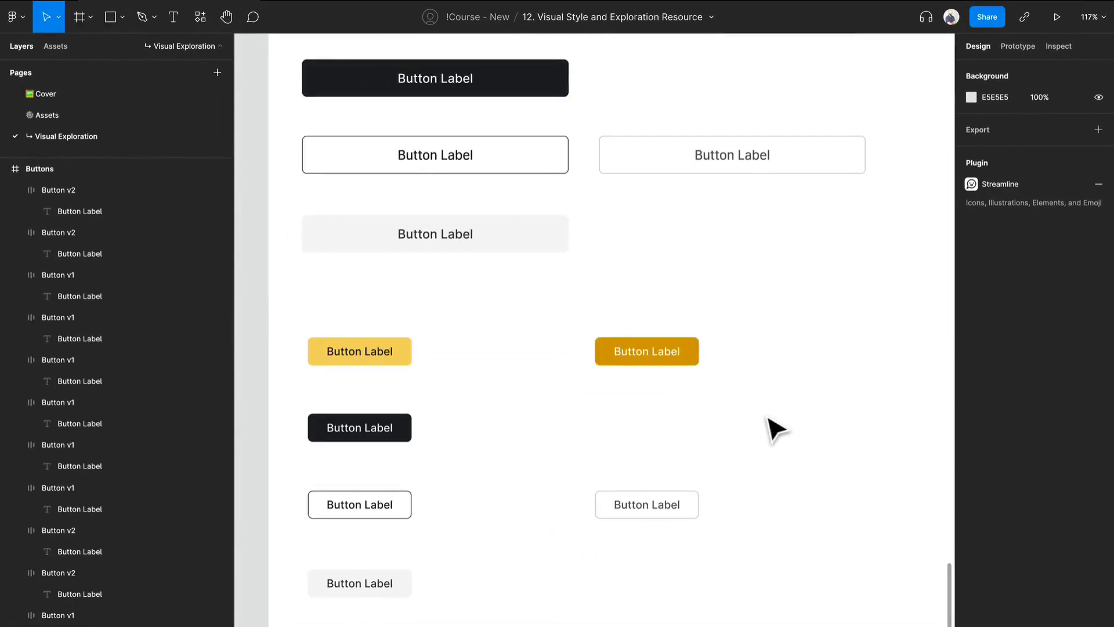
Review the large and small button variants in the Buttons frame alongside the bars in the Nav frame.
scroll(769, 419, up, 1)
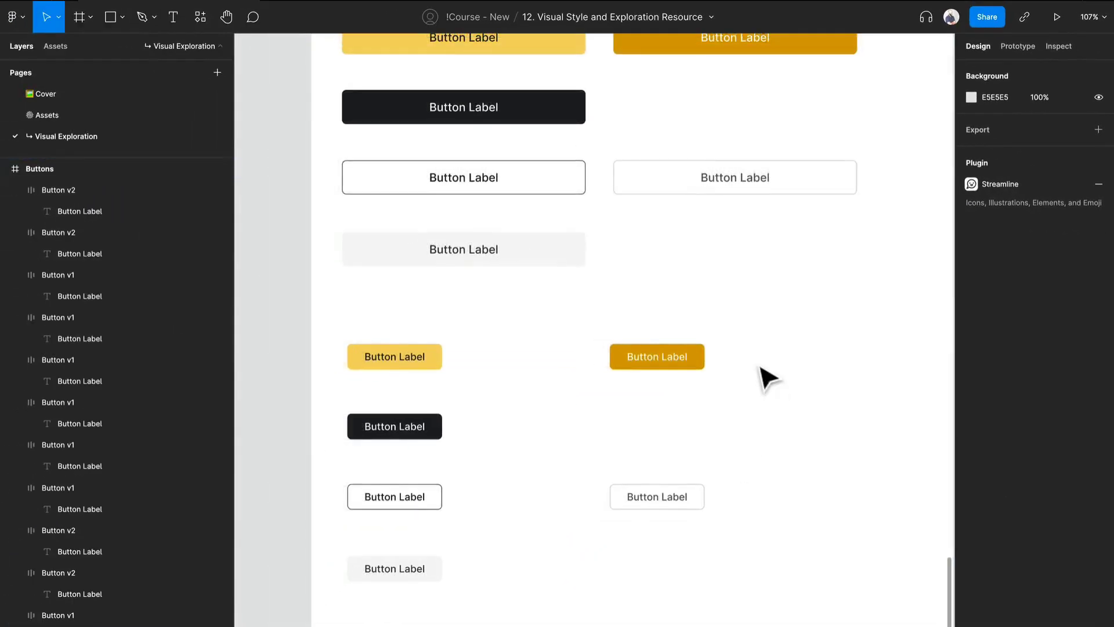
scroll(709, 450, down, 3)
drag(708, 444, 679, 379)
scroll(679, 379, down, 8)
scroll(709, 356, right, 3)
scroll(709, 357, up, 1)
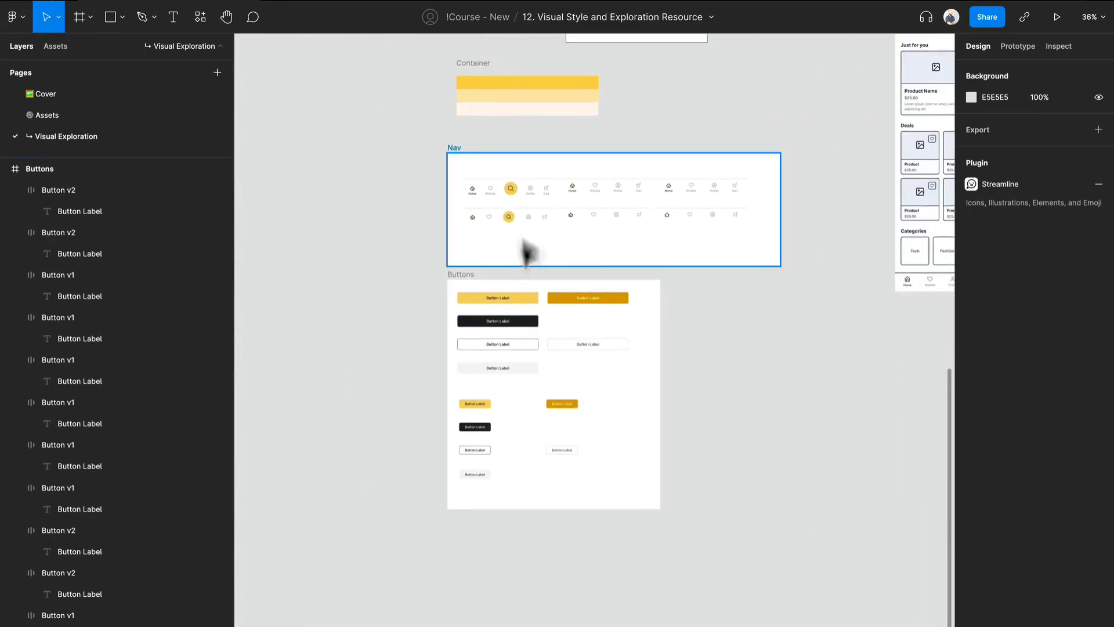
scroll(508, 265, down, 1)
scroll(510, 273, up, 5)
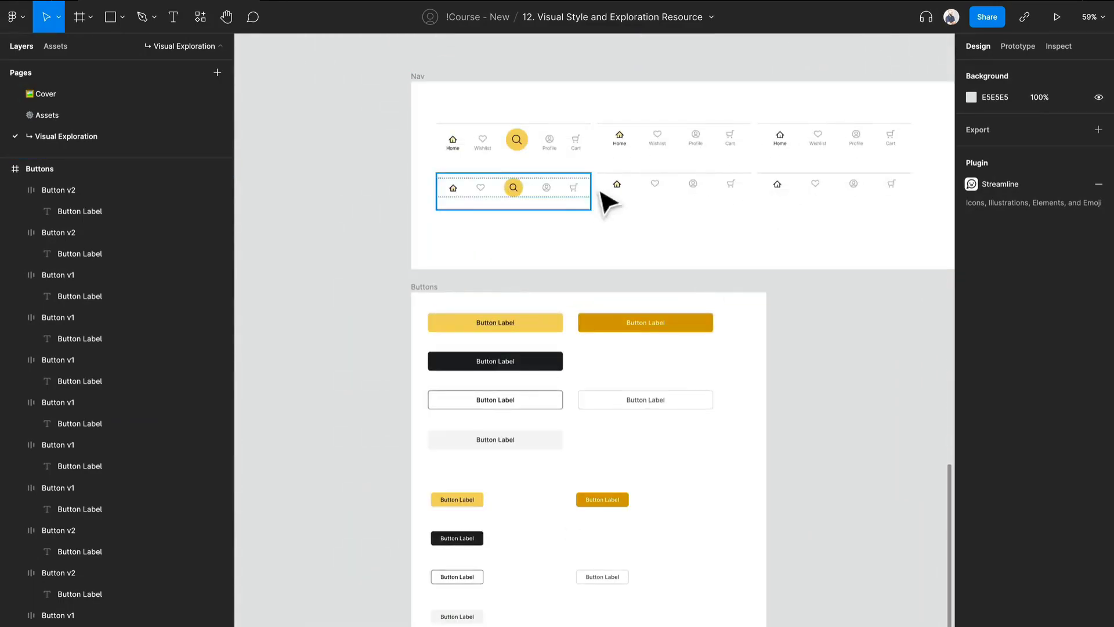
drag(812, 476, 725, 380)
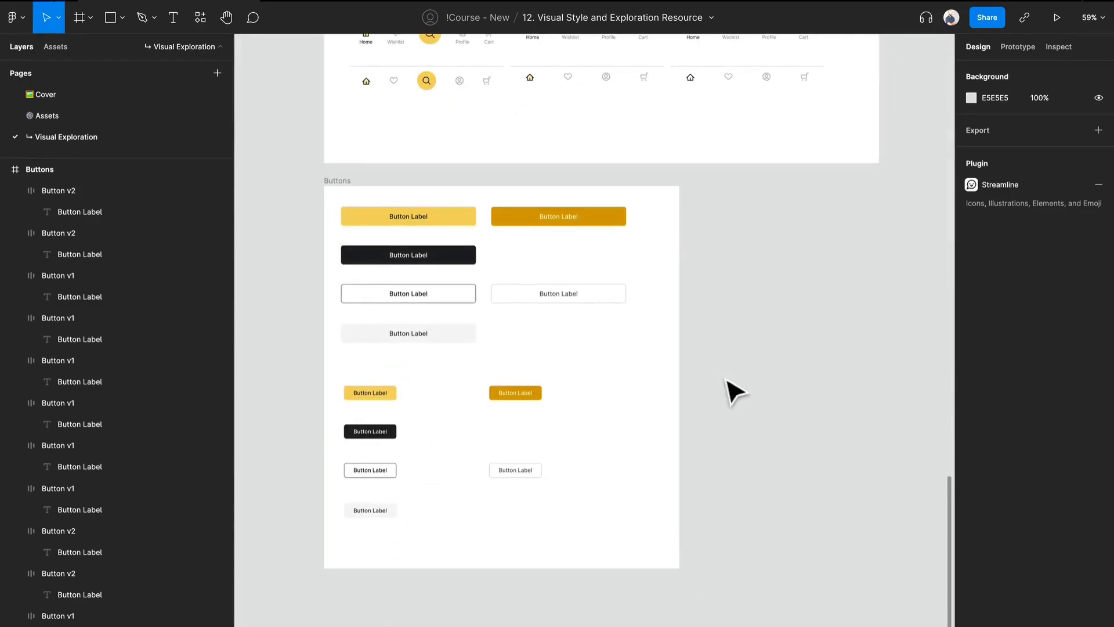